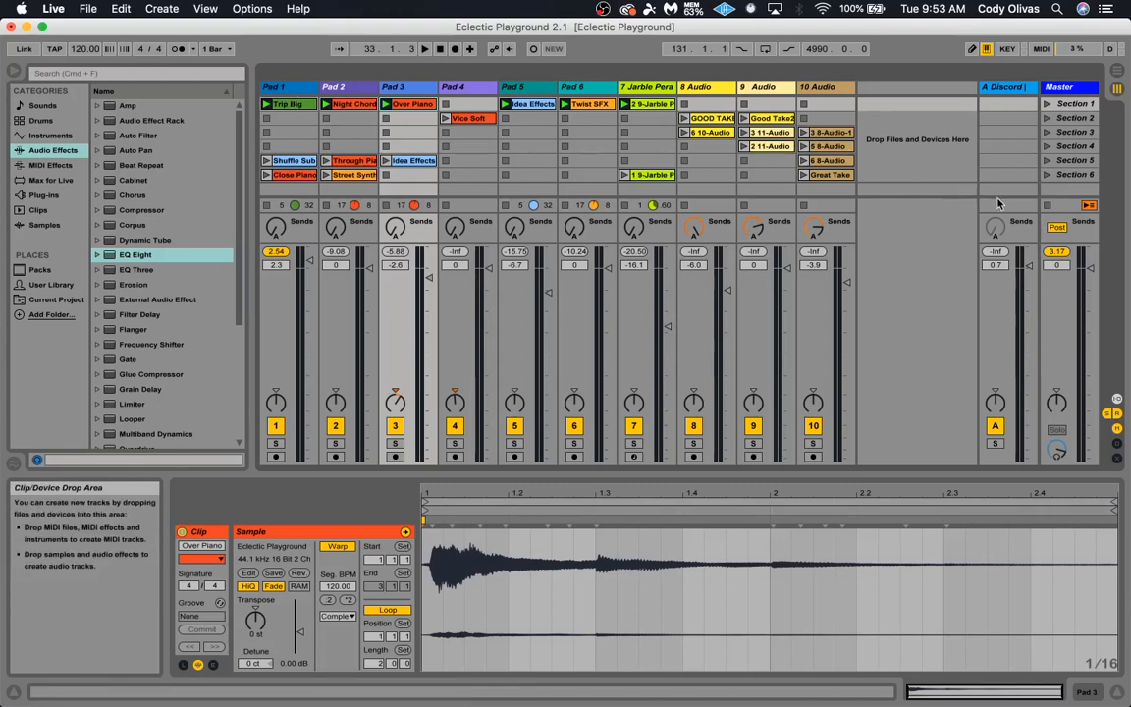
# Stop all clips and audition the Trip Big, Shuffle Sub and Close Piano clips on the Pad 1 track one after another
pyautogui.click(1048, 208)
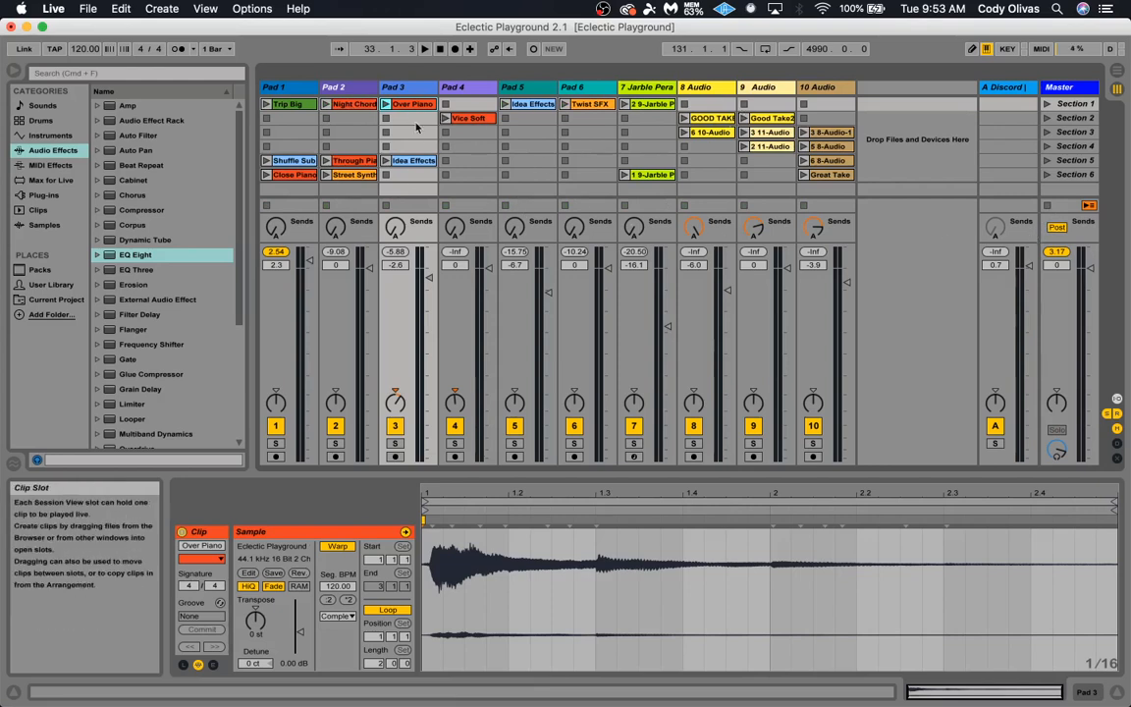
pyautogui.click(266, 105)
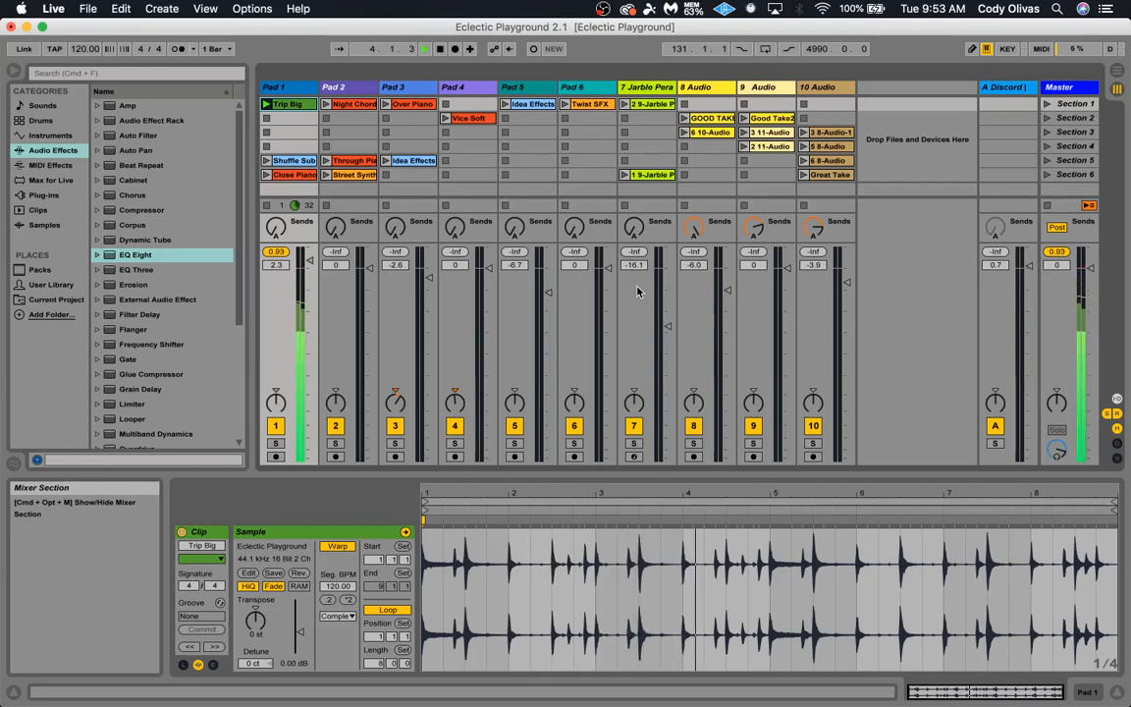
pyautogui.press('space')
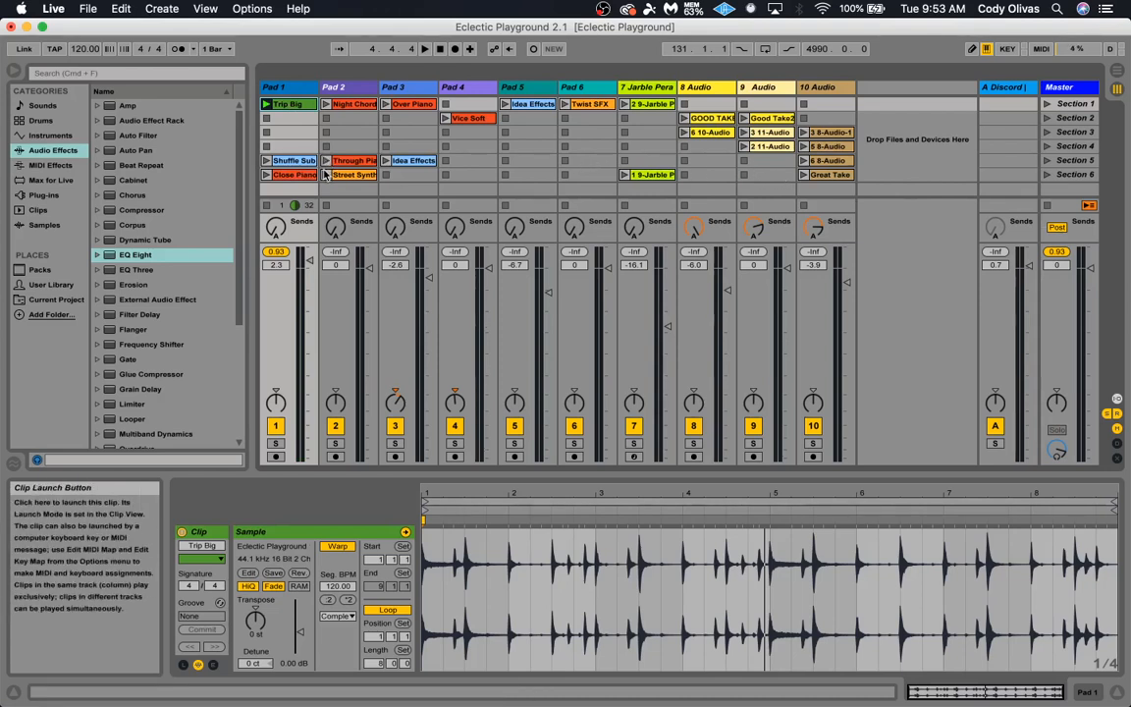
pyautogui.click(267, 161)
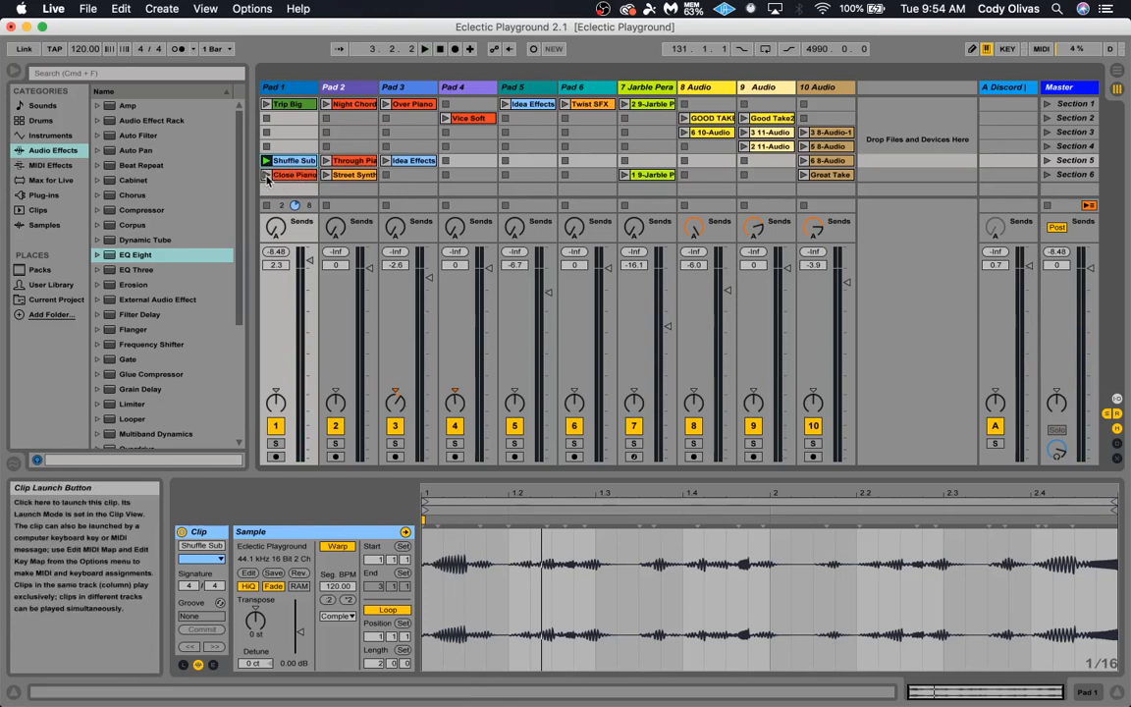
pyautogui.click(266, 176)
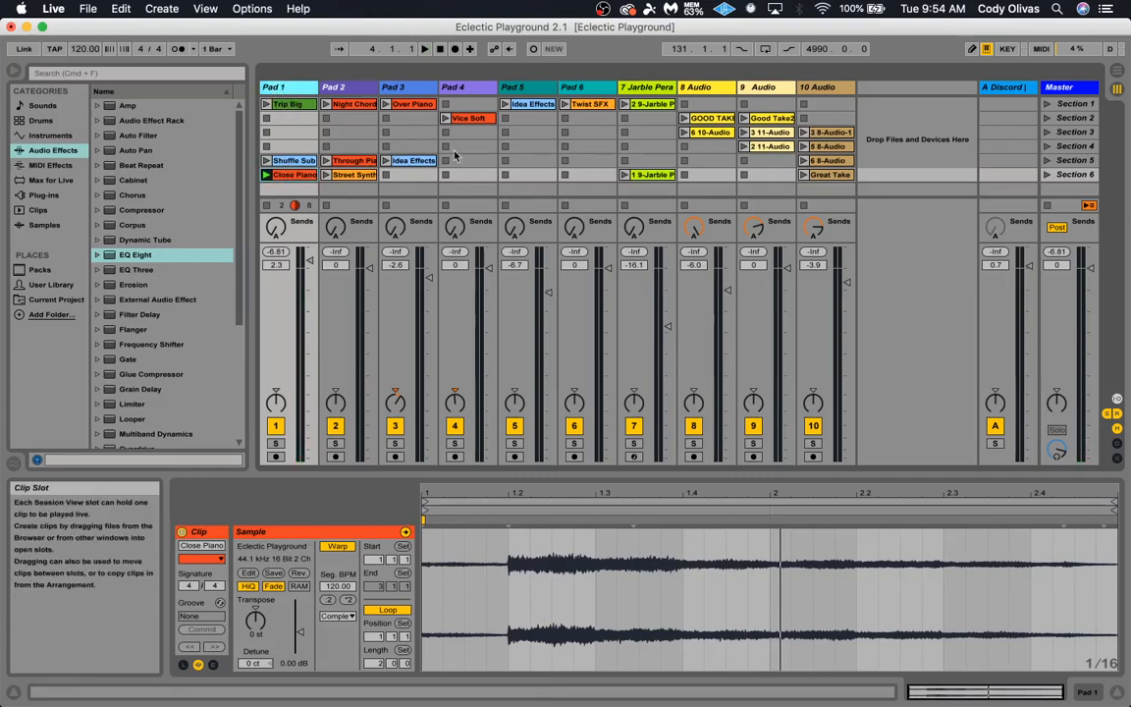
# Rename the Pad 1 track as DRUMS
pyautogui.click(287, 103)
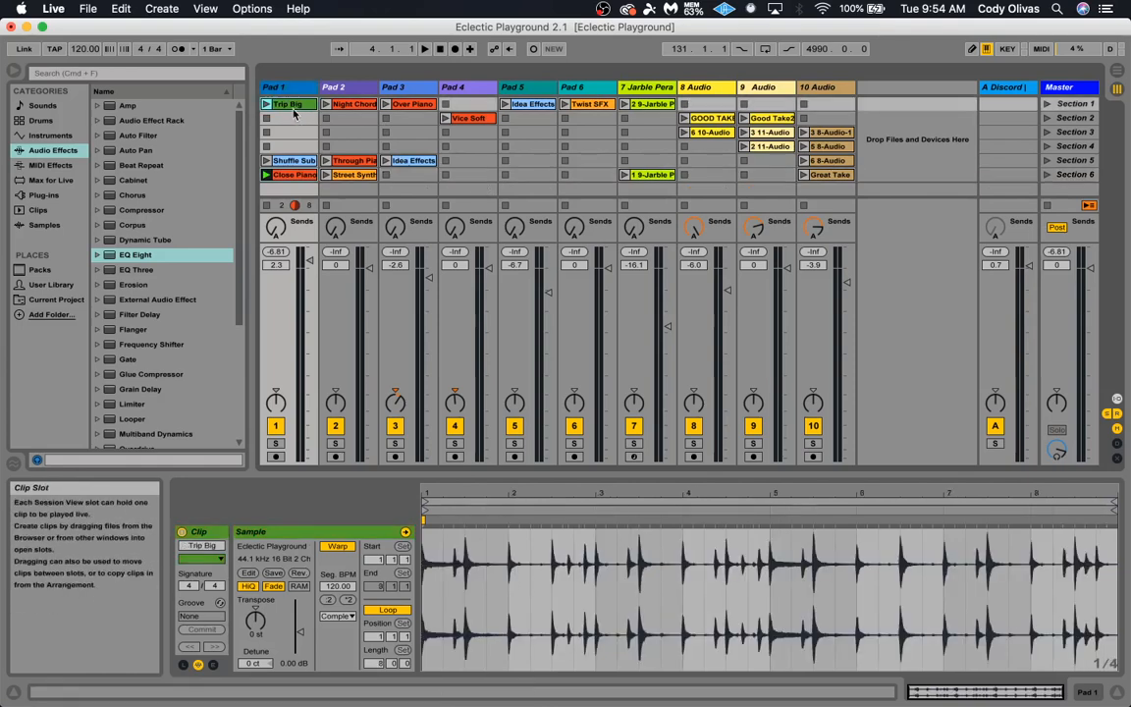
pyautogui.click(287, 91)
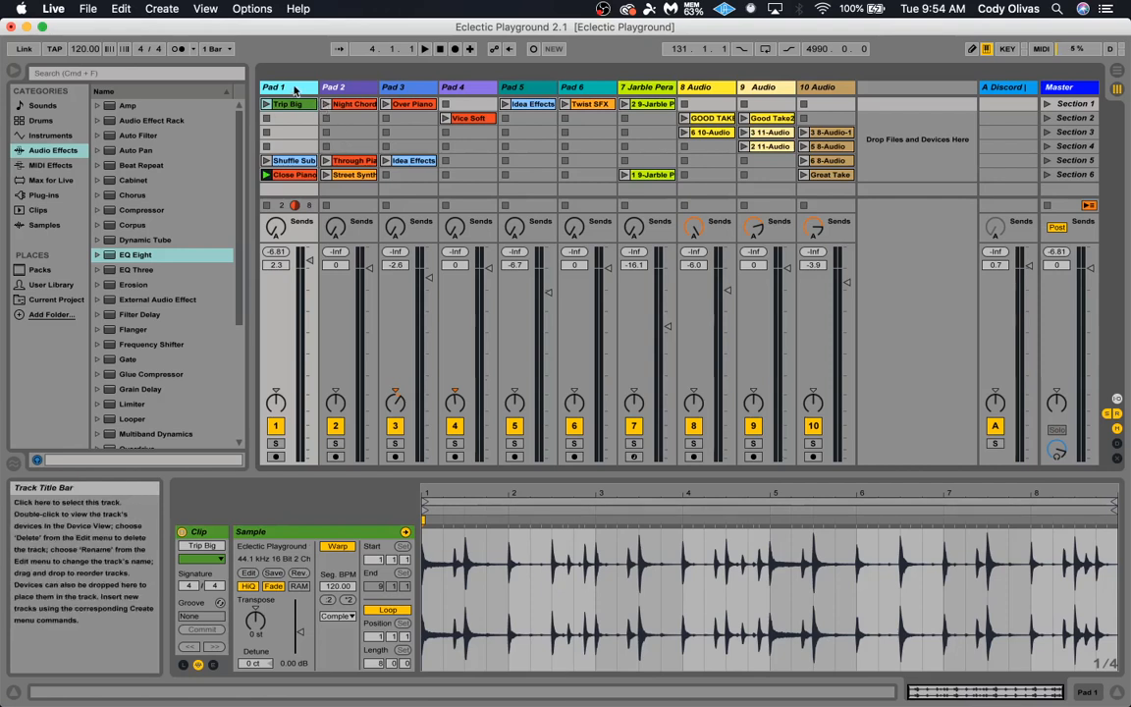
pyautogui.press('super+r')
pyautogui.write('DR')
pyautogui.press('Return')
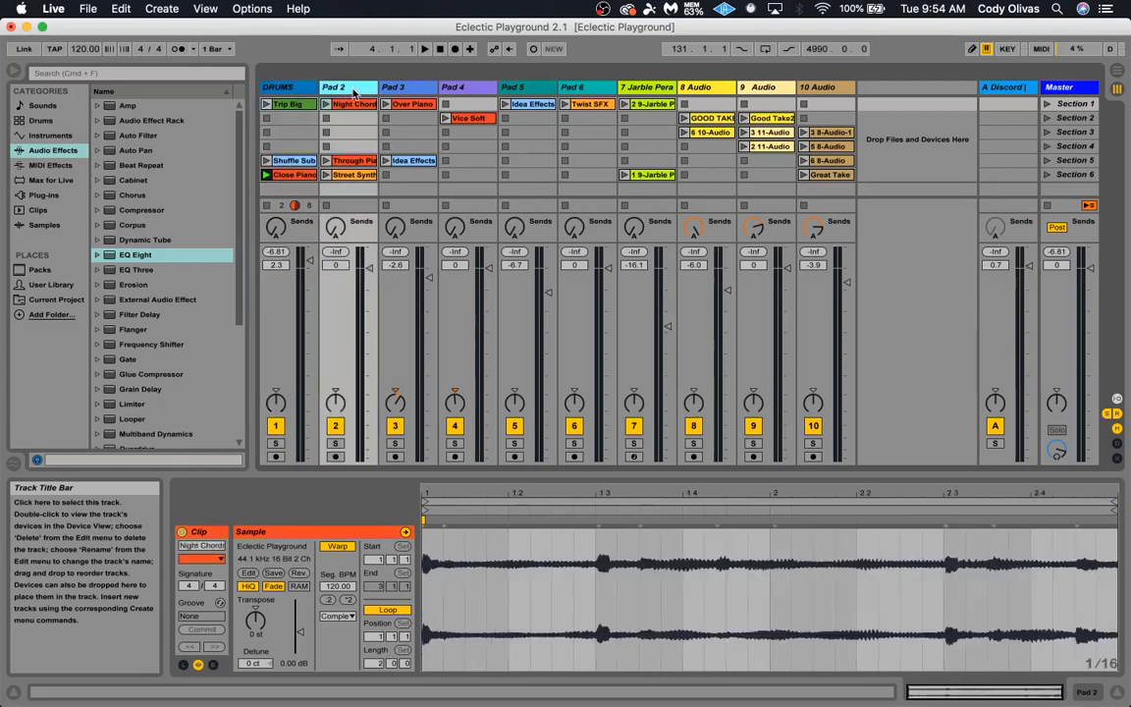
# Insert two new audio tracks directly after the DRUMS track and hide the clip detail view
pyautogui.press('super+t')
pyautogui.press('super+t')
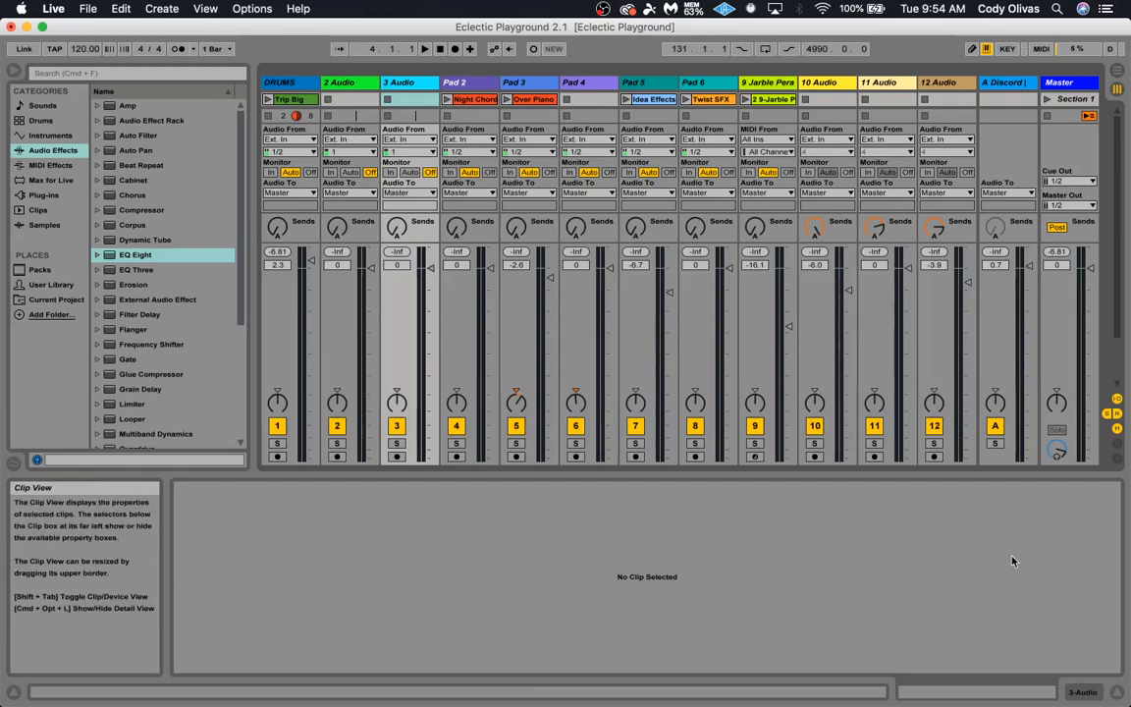
pyautogui.click(1118, 692)
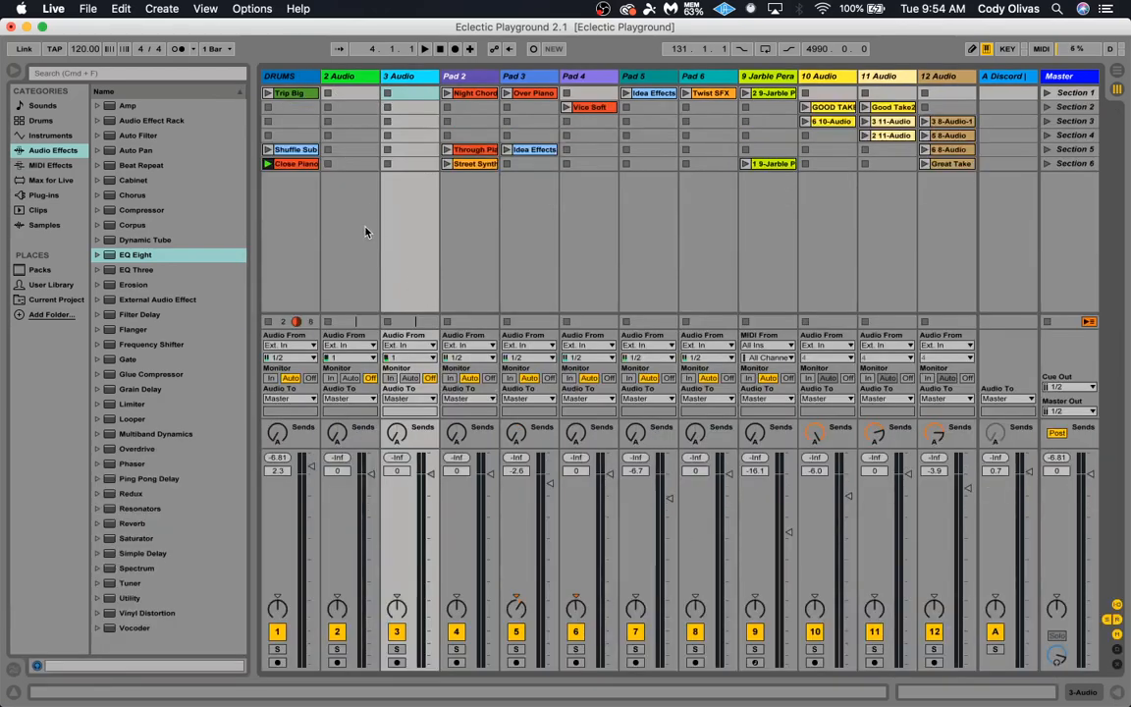
# Move the Shuffle Sub clip to Section 1 of the first new audio track and rename that track SUB
pyautogui.moveTo(285, 150); pyautogui.dragTo(353, 96)
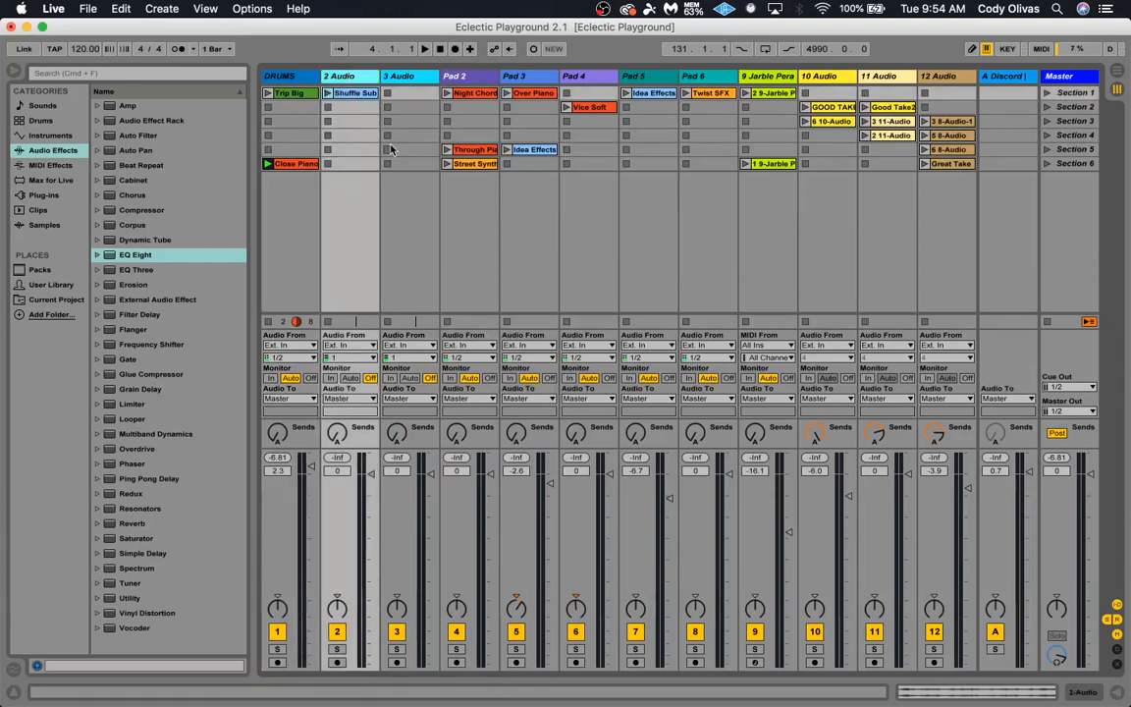
pyautogui.press('super+r')
pyautogui.write('SUB')
pyautogui.press('Return')
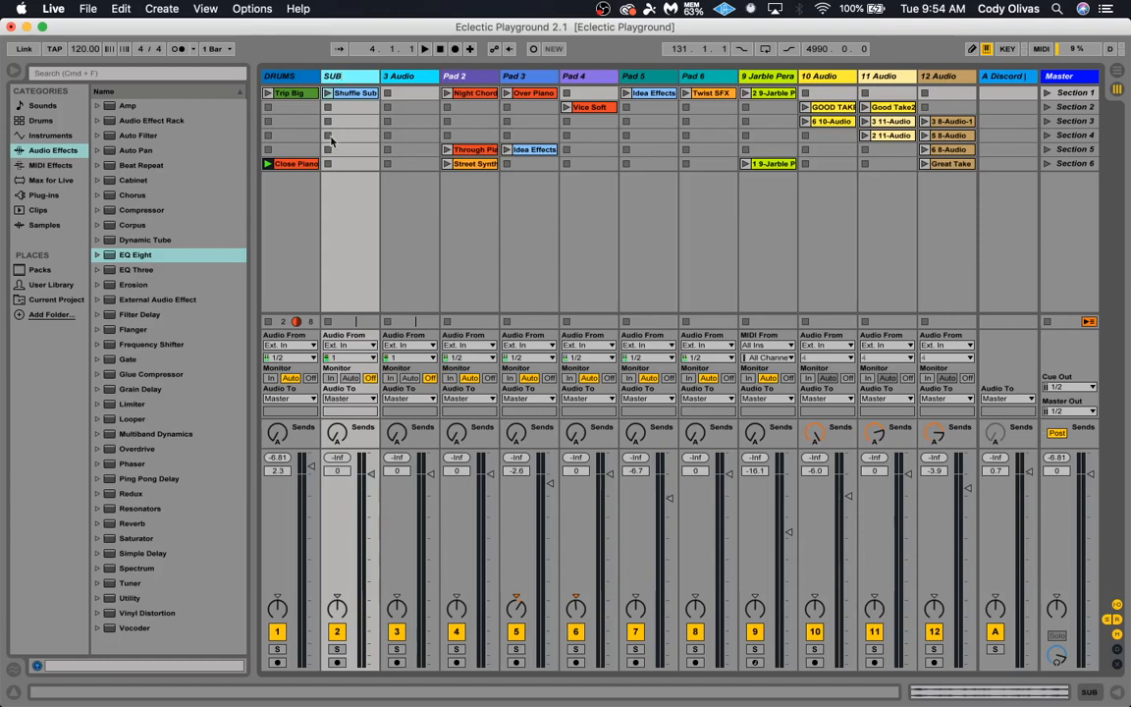
# Move the Close Piano clip to Section 1 of the second new audio track and rename that track PIANO
pyautogui.moveTo(295, 163); pyautogui.dragTo(407, 92)
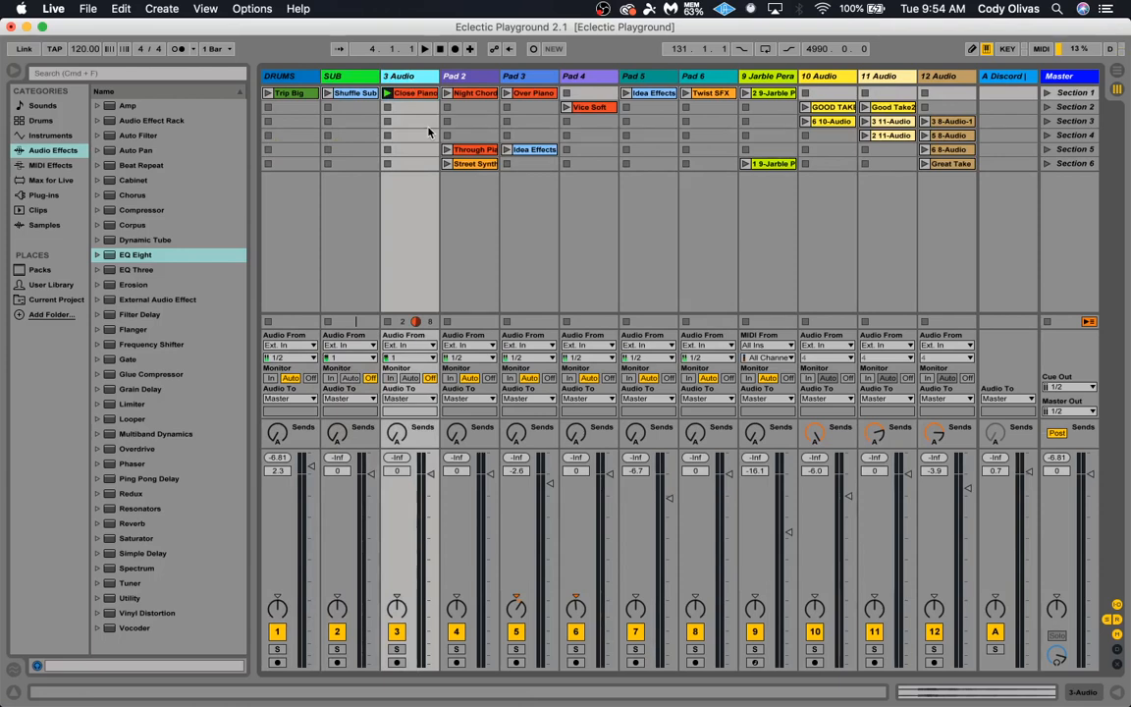
pyautogui.press('super+r')
pyautogui.write('PIANO')
pyautogui.press('Return')
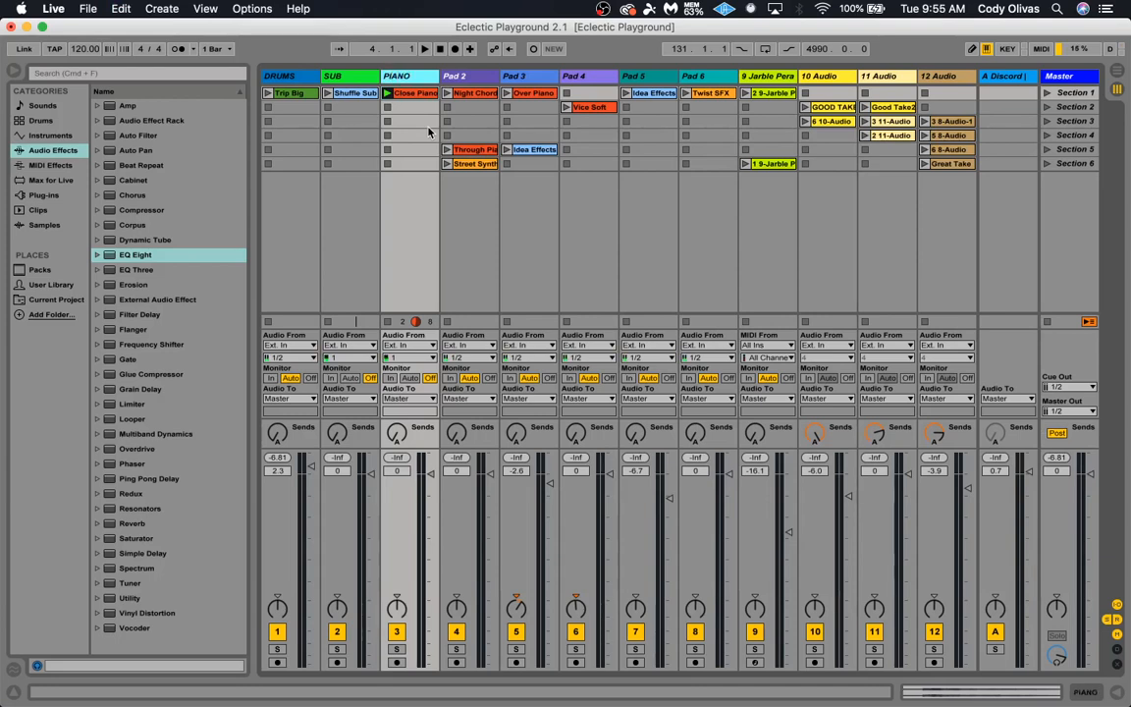
# Audition the Close Piano clip, then move the Shuffle Sub and Close Piano clips down to Section 2
pyautogui.click(388, 92)
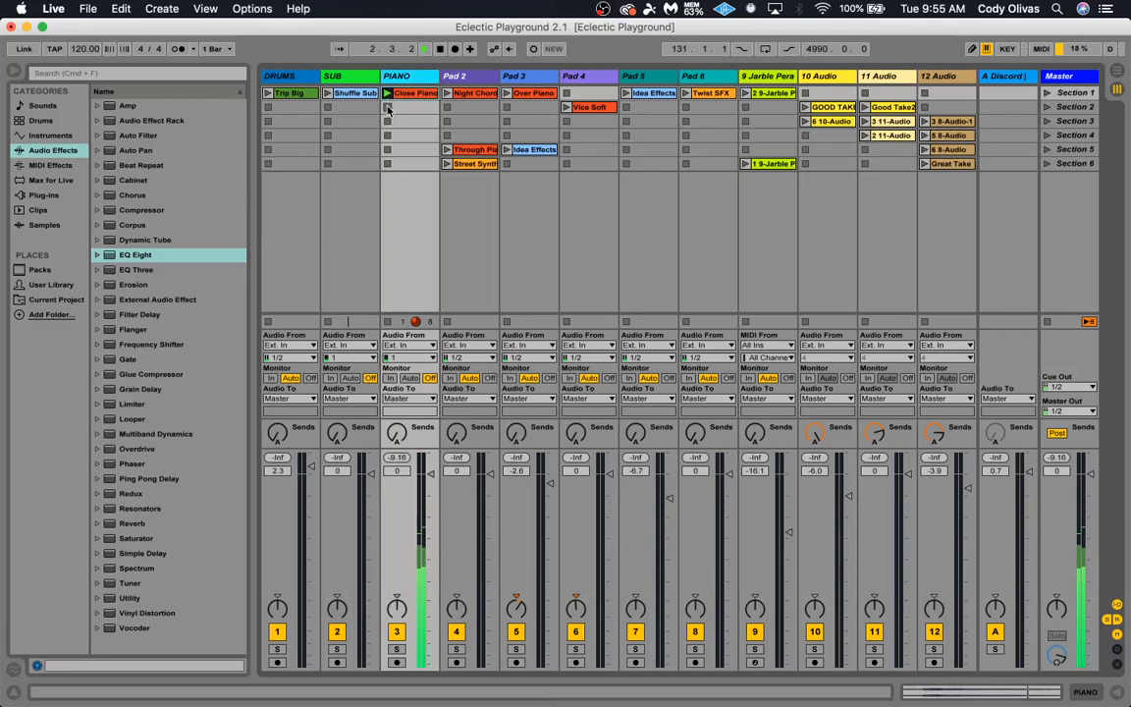
pyautogui.click(388, 108)
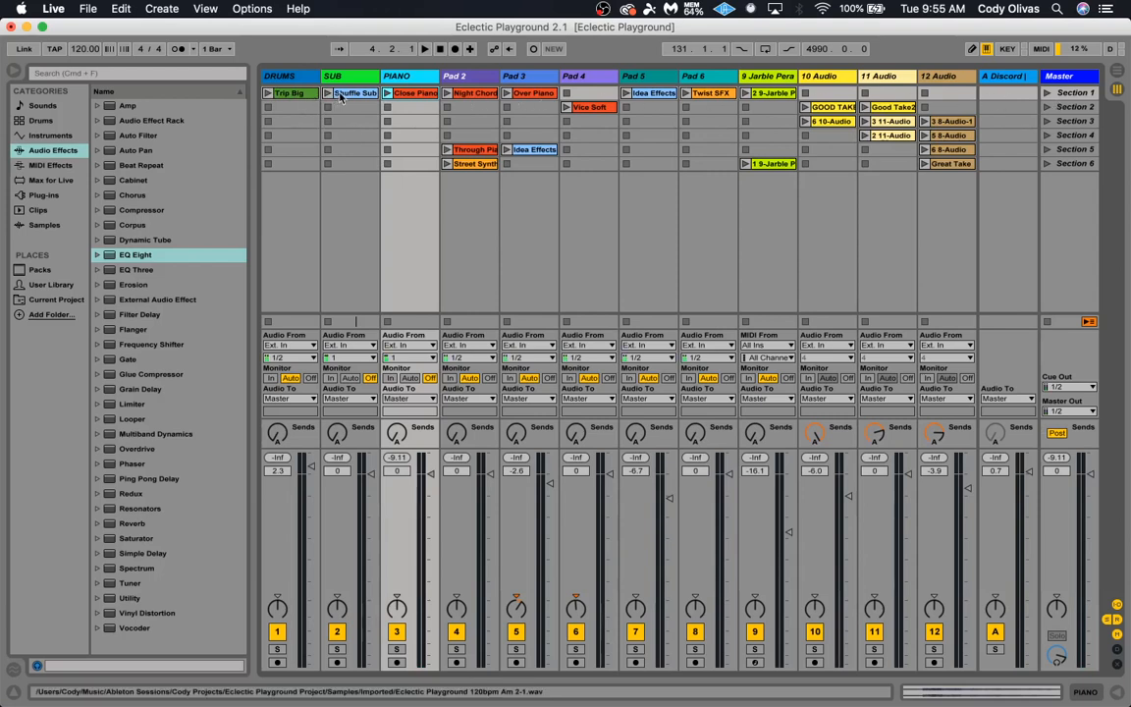
pyautogui.moveTo(344, 98); pyautogui.dragTo(346, 108)
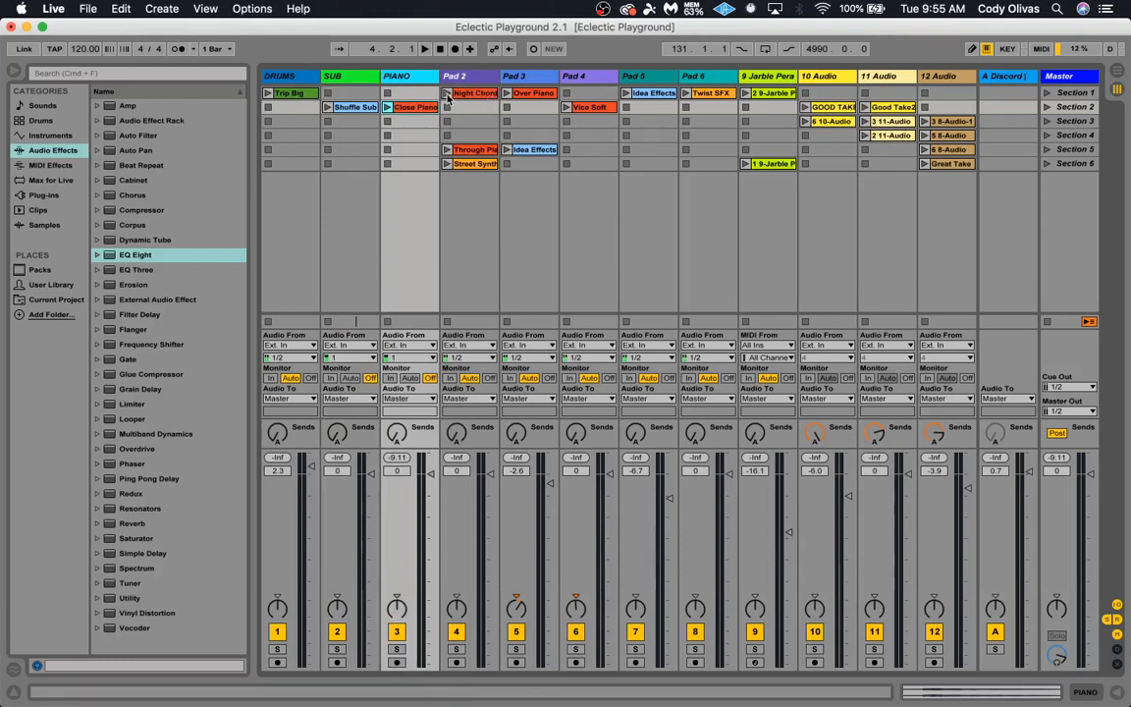
# Play the Night Chords clip on Pad 2 with its clip details shown, and shrink the mixer to reveal all clip slots
pyautogui.click(446, 93)
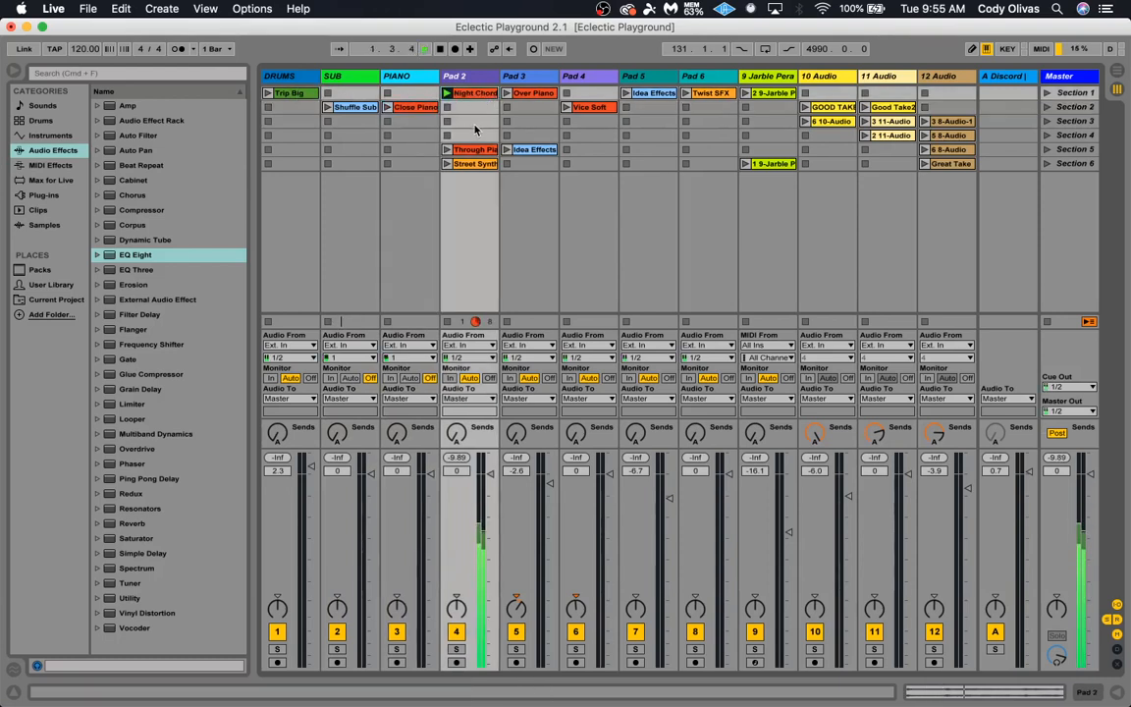
pyautogui.click(988, 694)
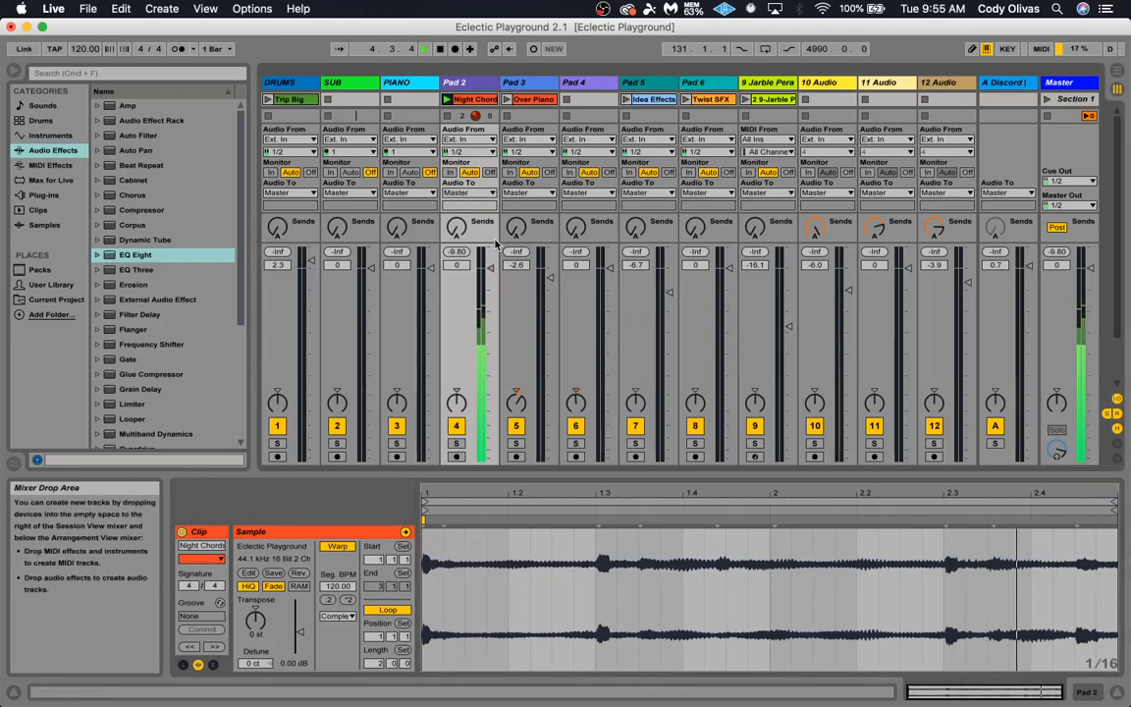
pyautogui.moveTo(491, 242); pyautogui.dragTo(503, 347)
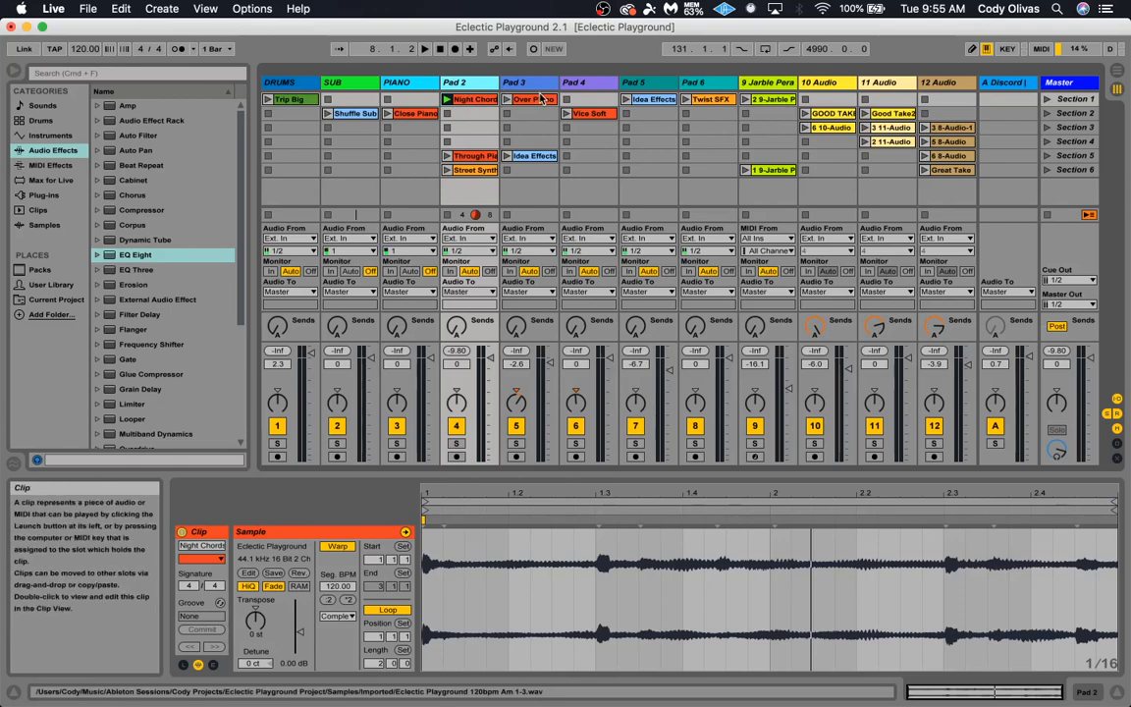
# Rename the Pad 2 track as MAIN PIANO and move it directly after the DRUMS track
pyautogui.press('super+r')
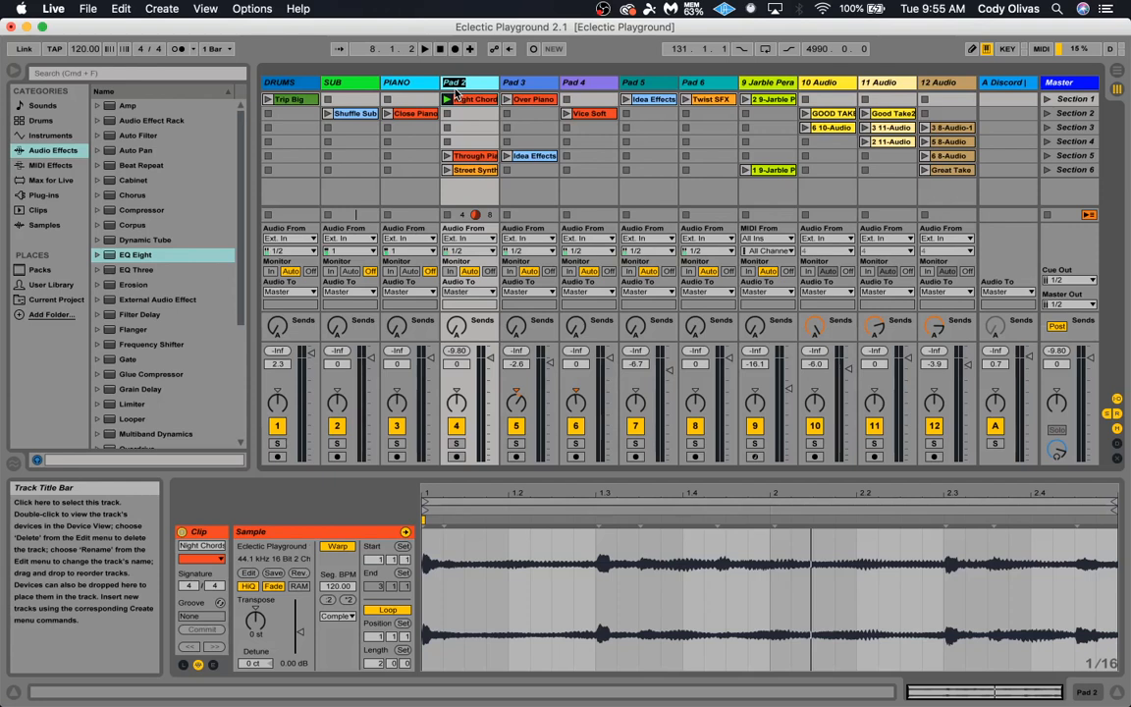
pyautogui.write('MA')
pyautogui.write('IN PIANO')
pyautogui.press('Return')
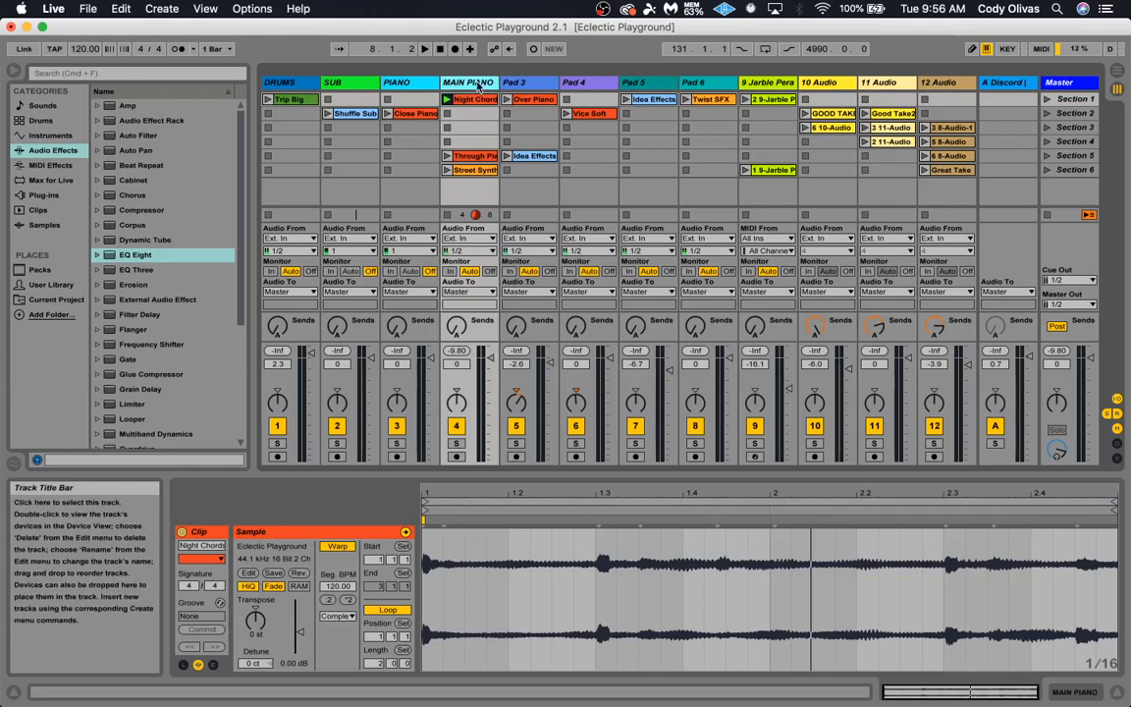
pyautogui.moveTo(407, 102); pyautogui.dragTo(340, 102)
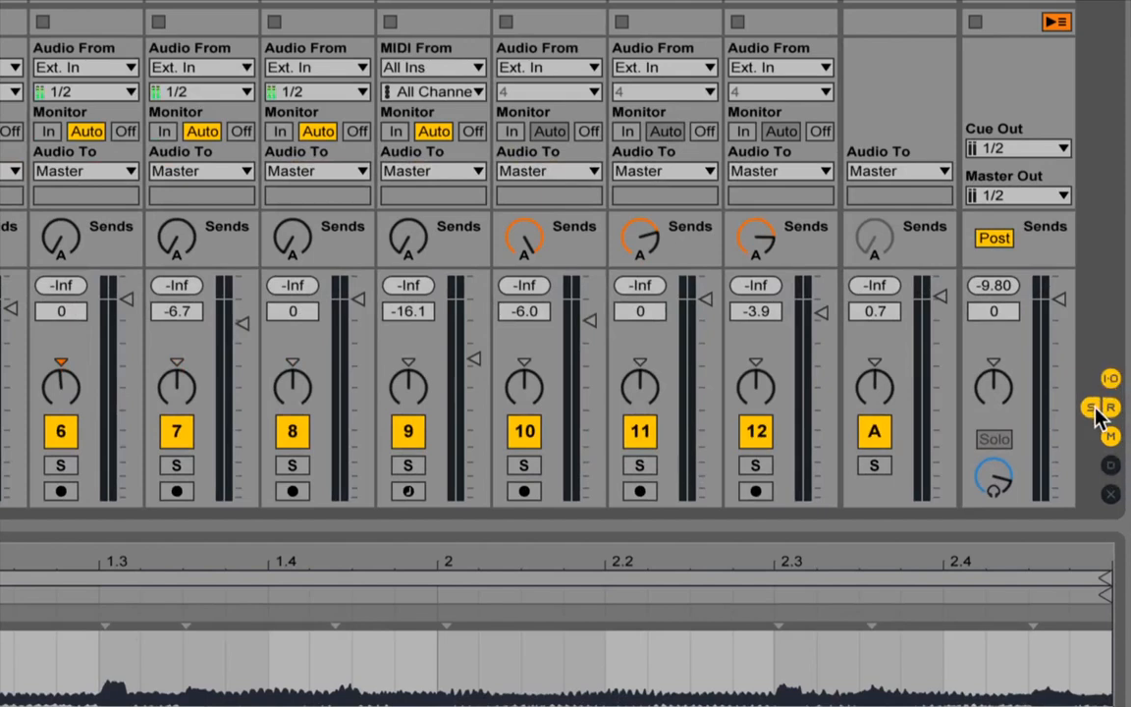
# Show the track delay section briefly and hide it again, and hide the mixer's In/Out section
pyautogui.click(1111, 468)
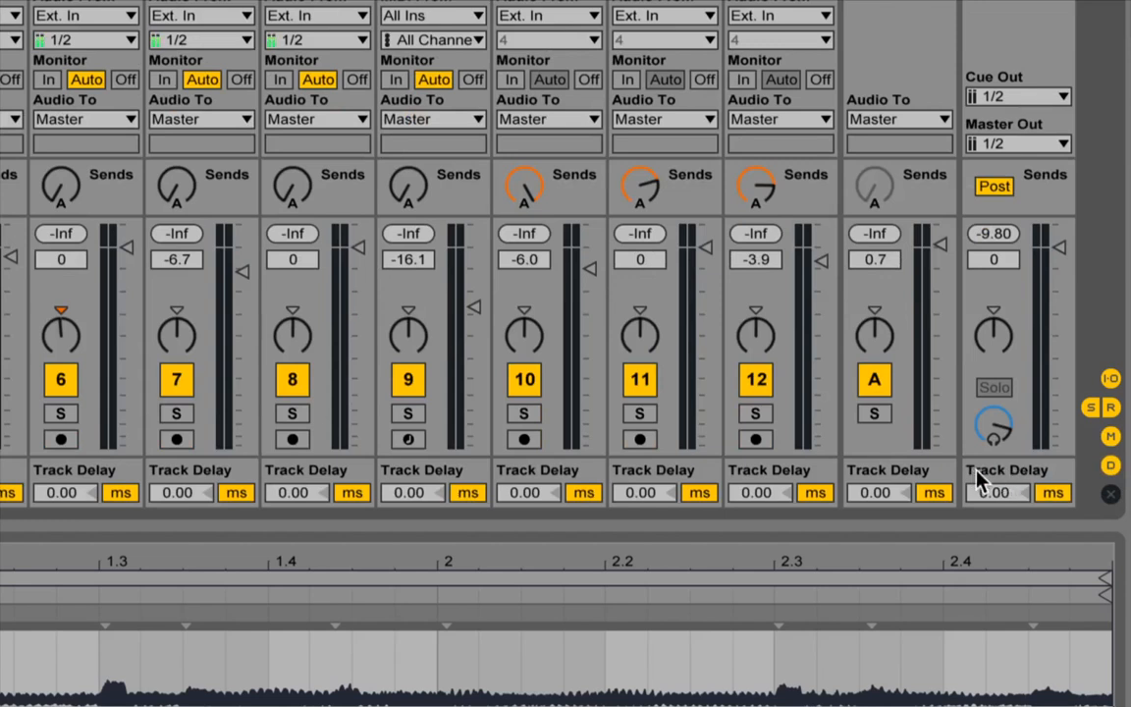
pyautogui.click(1111, 465)
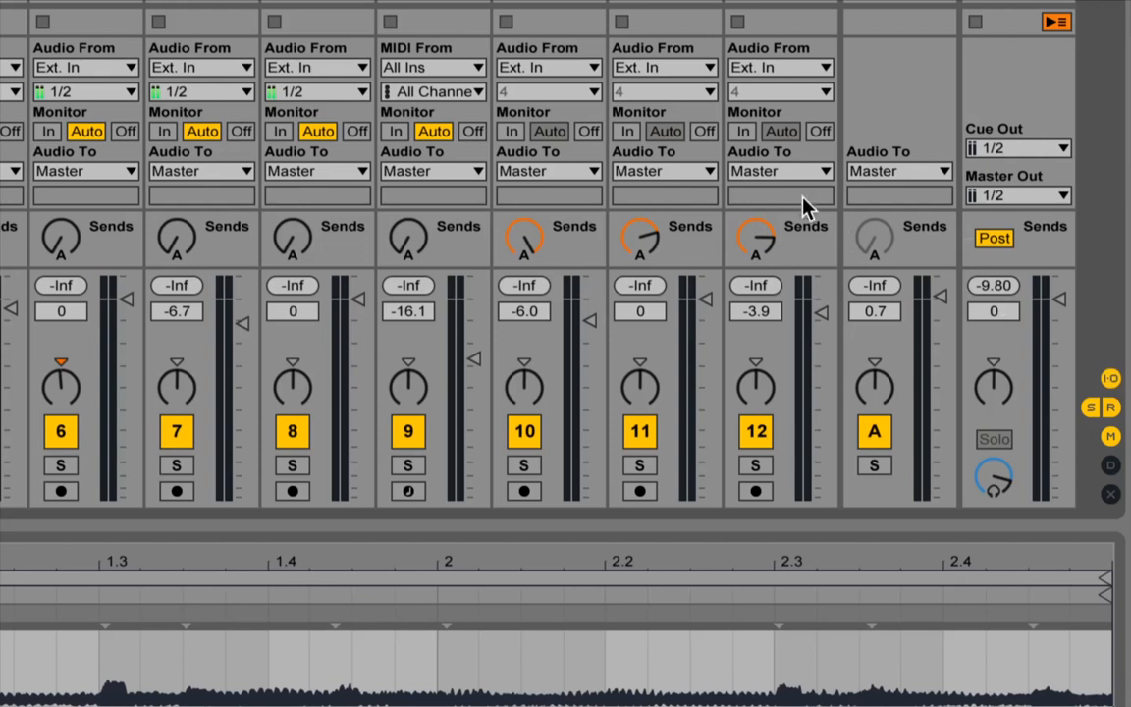
pyautogui.click(1112, 379)
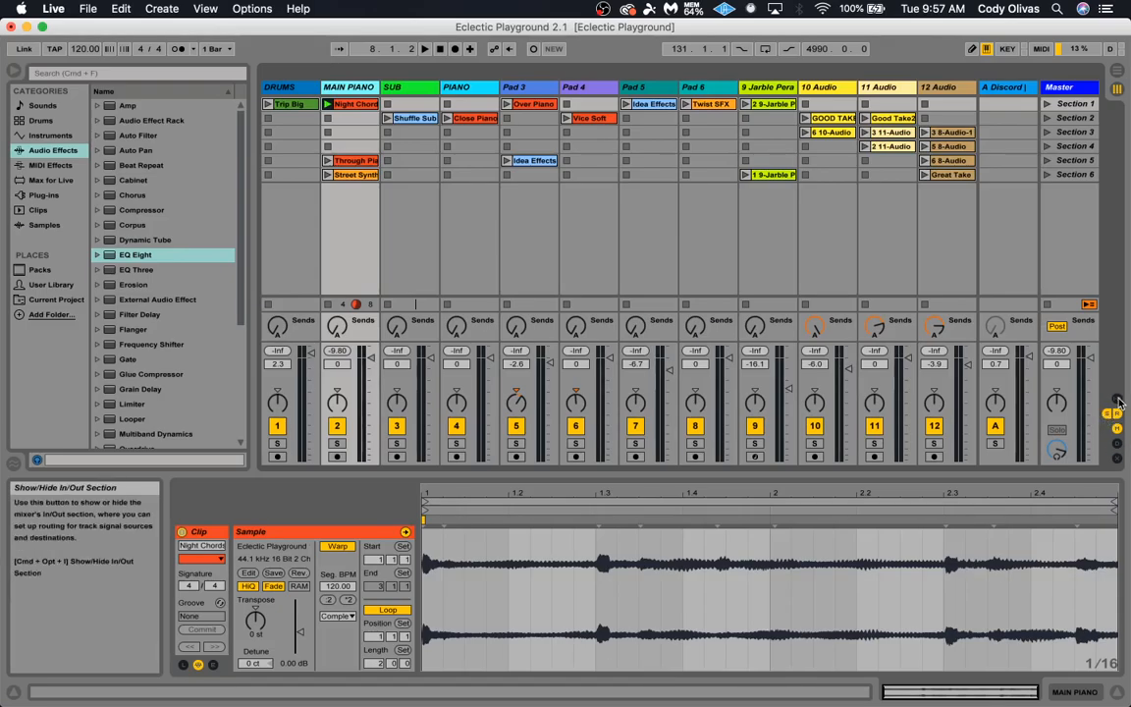
pyautogui.click(1111, 379)
pyautogui.click(1118, 403)
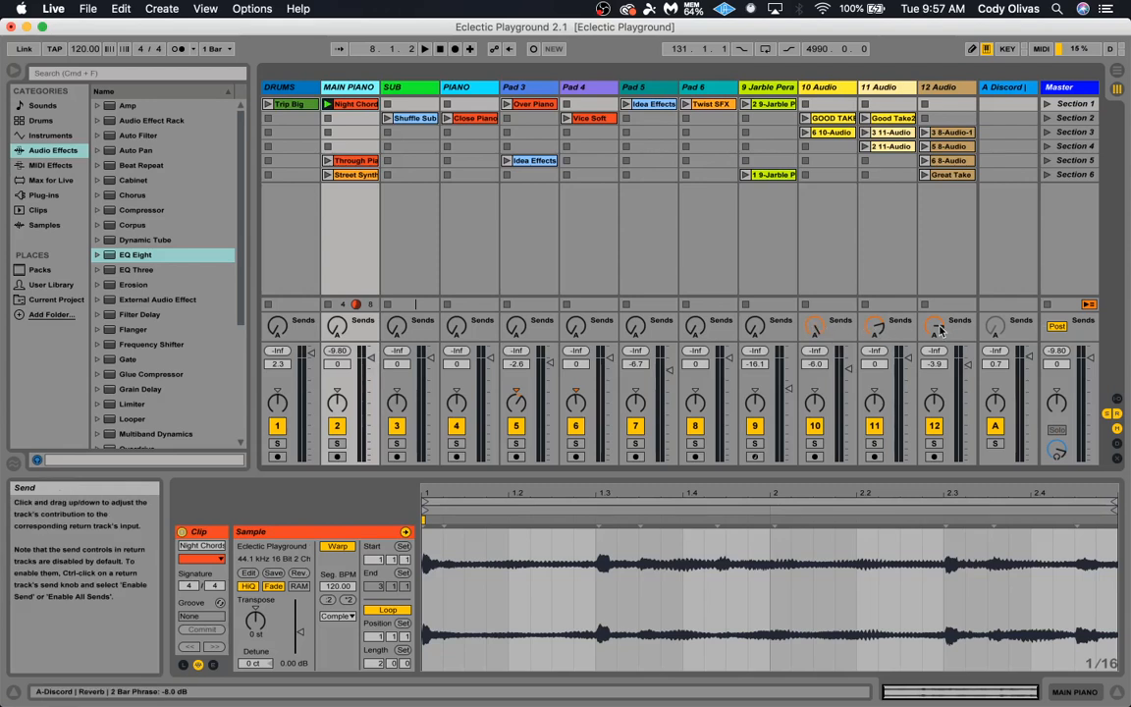
# Hide the sends and the return track, checking the Arrangement View in between
pyautogui.click(1110, 417)
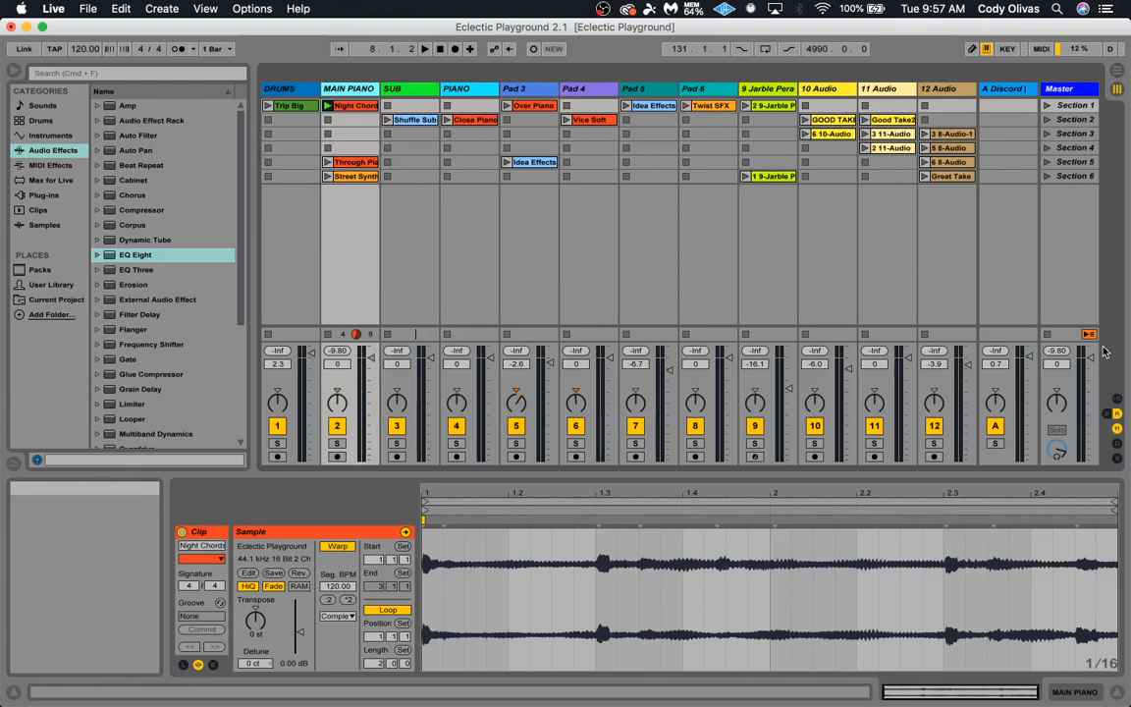
pyautogui.press('Tab')
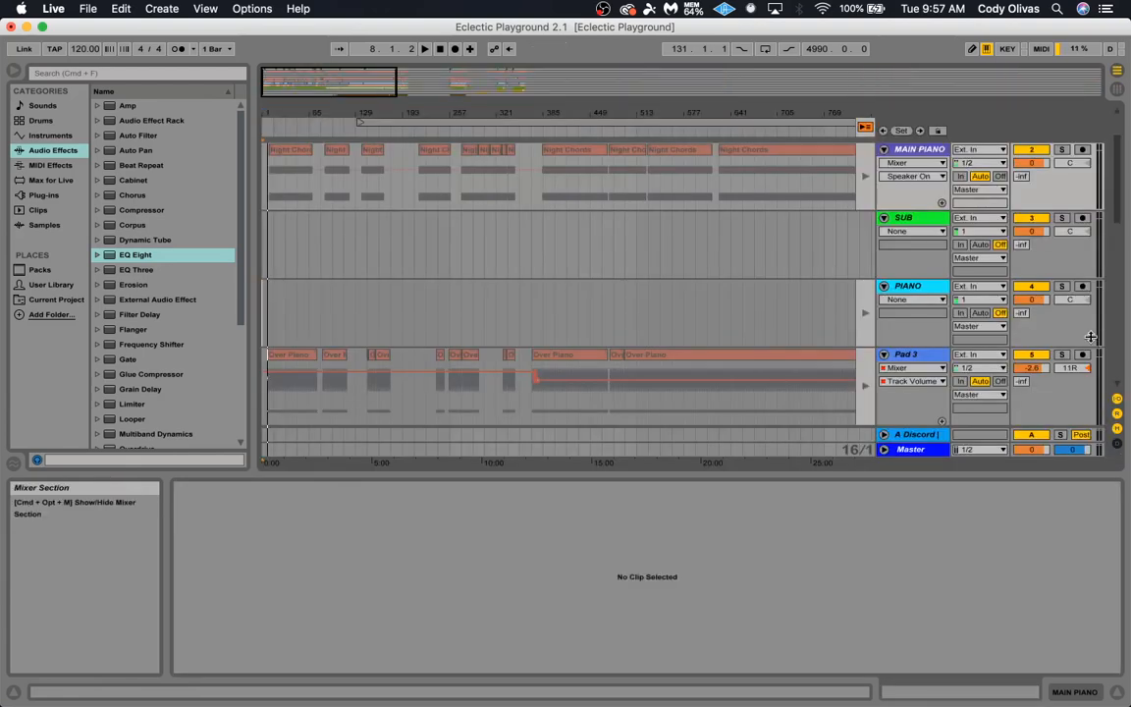
pyautogui.press('Tab')
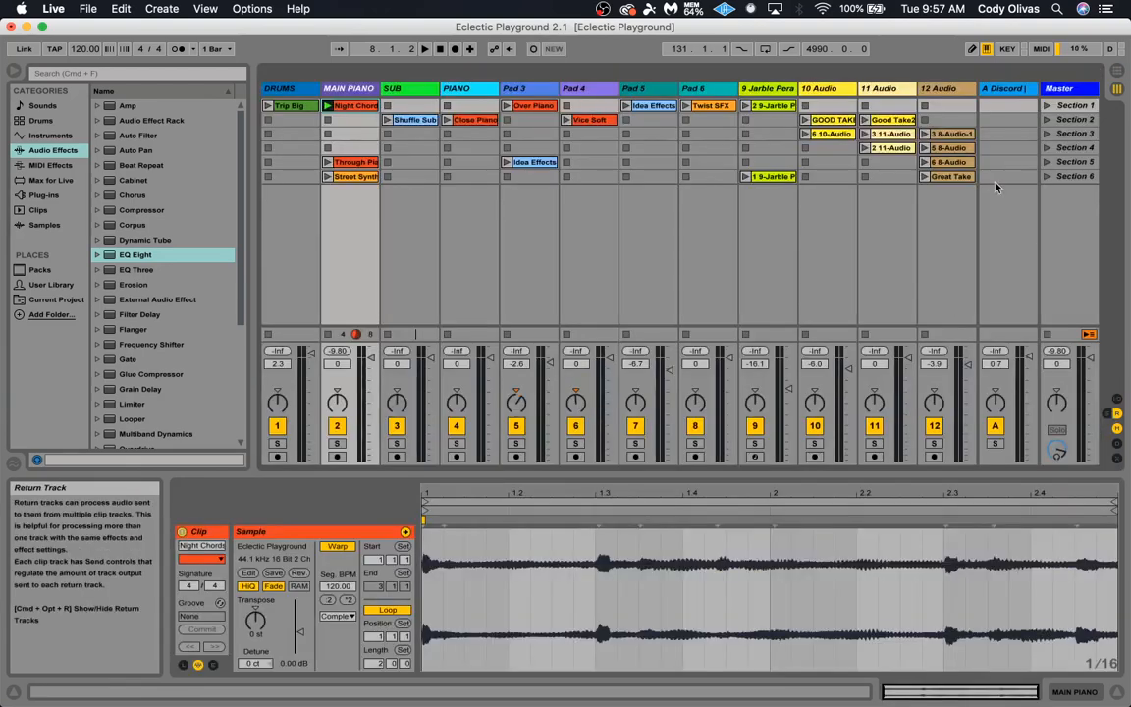
pyautogui.click(1003, 89)
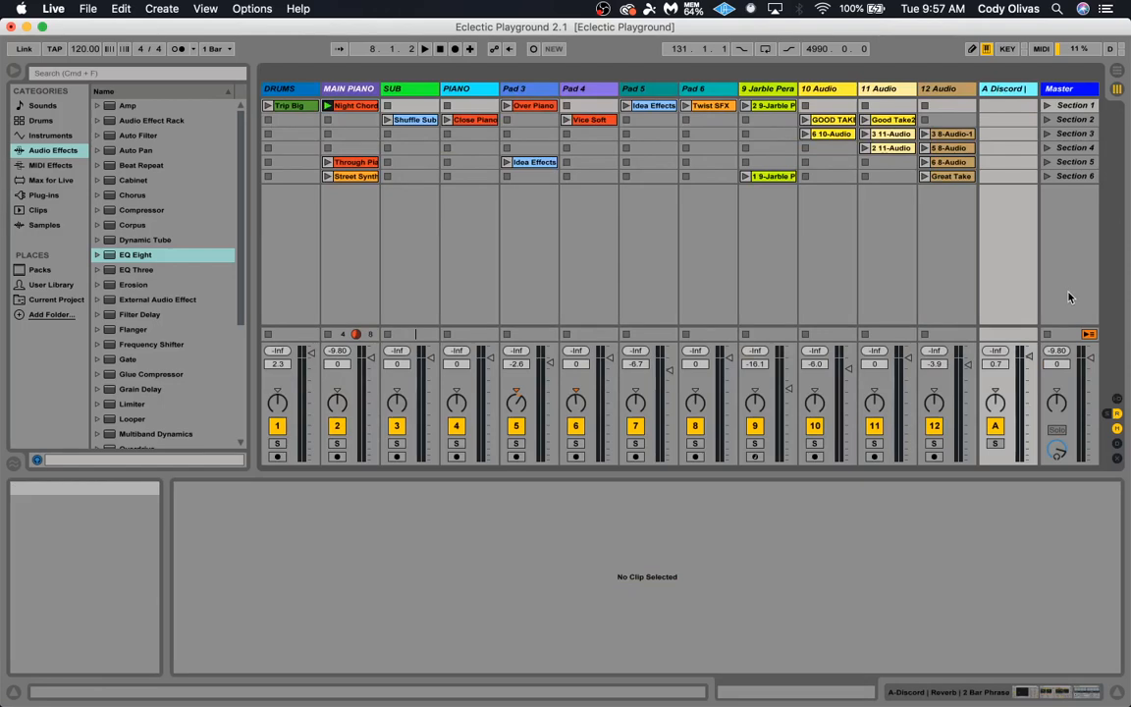
pyautogui.click(1117, 417)
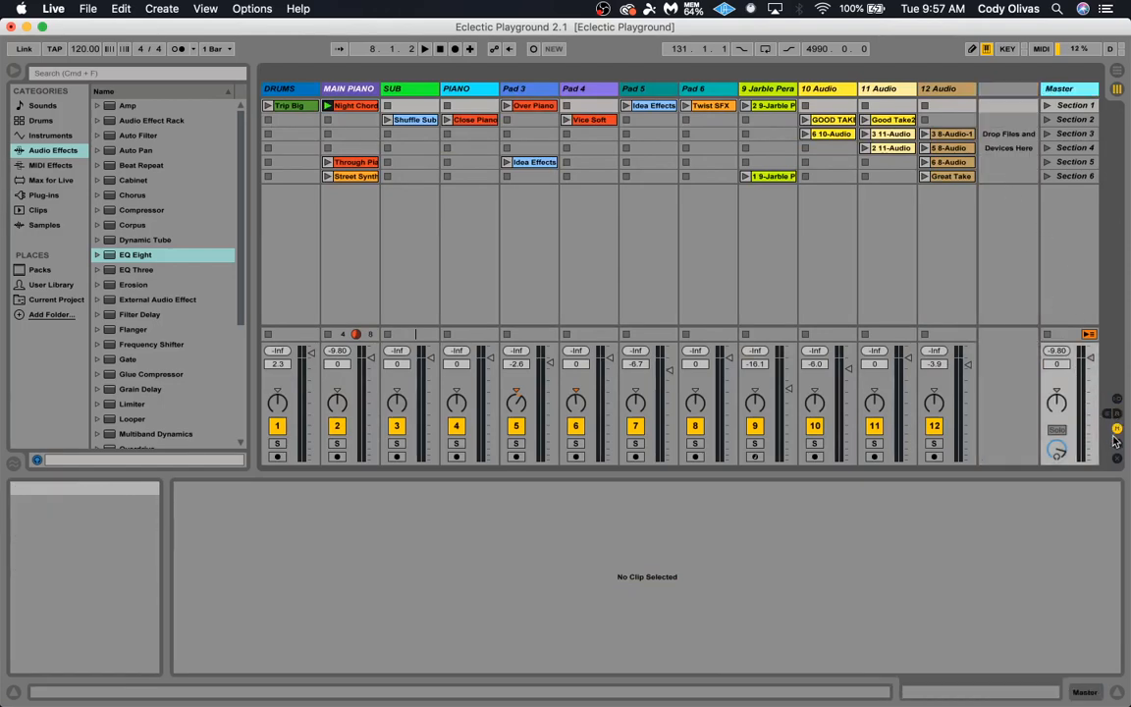
# Toggle the mixer section off and on again, and hide the clip detail view
pyautogui.click(1117, 431)
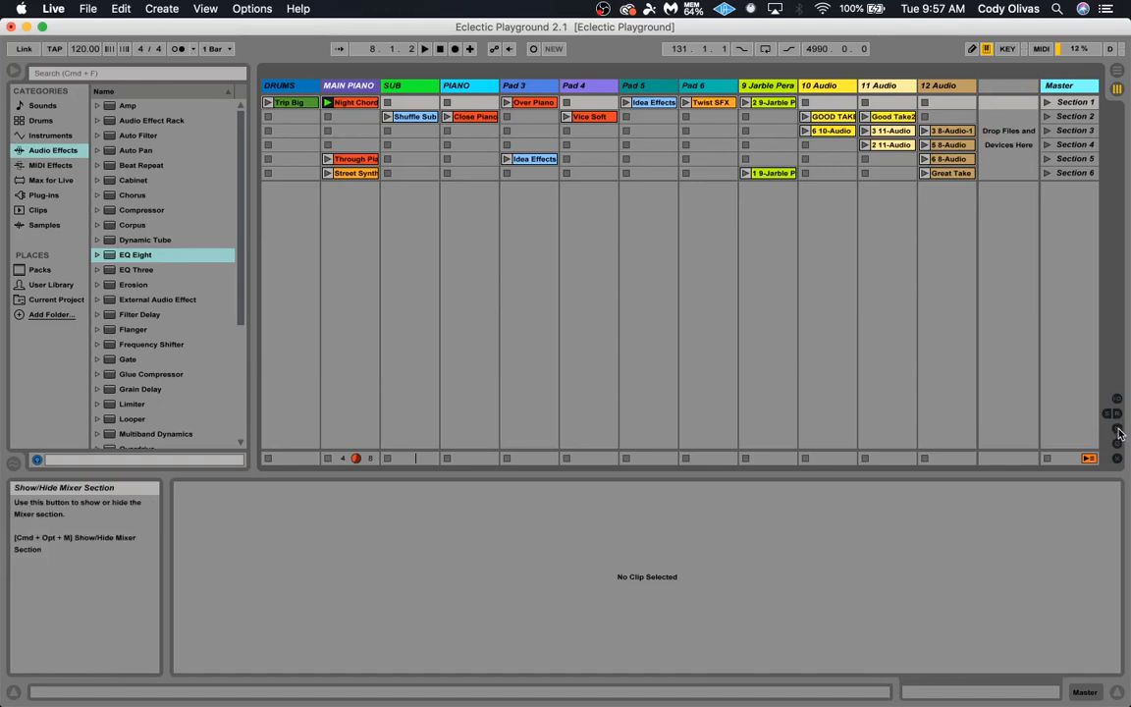
pyautogui.click(1117, 431)
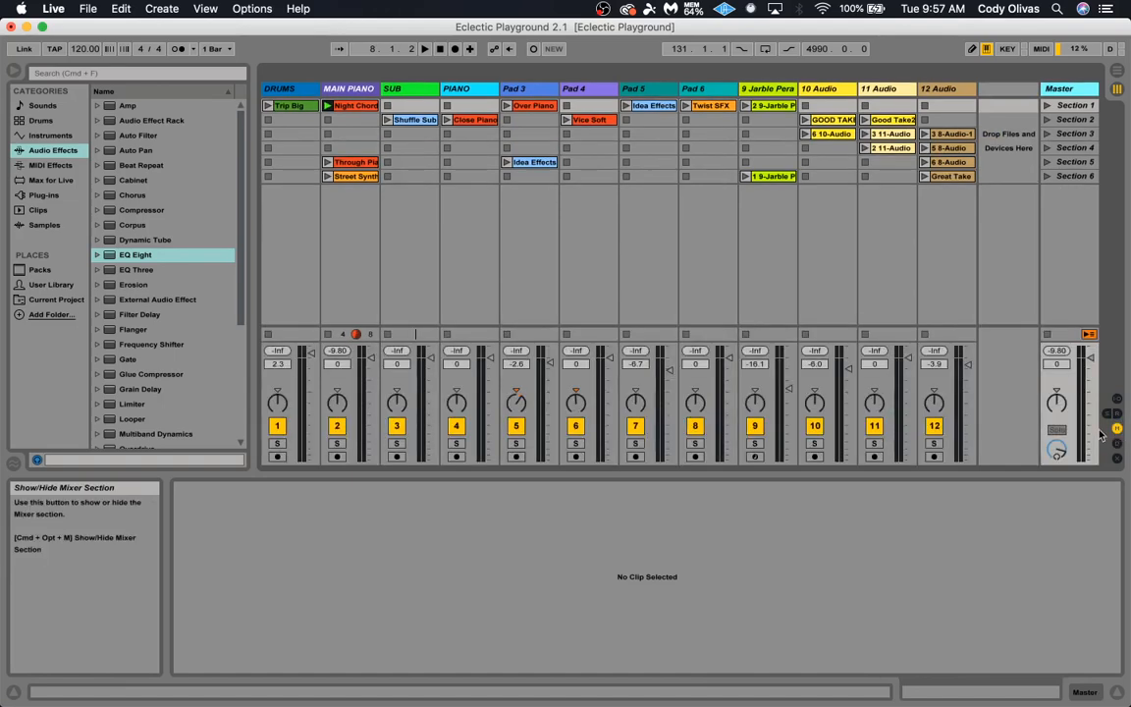
pyautogui.click(1117, 692)
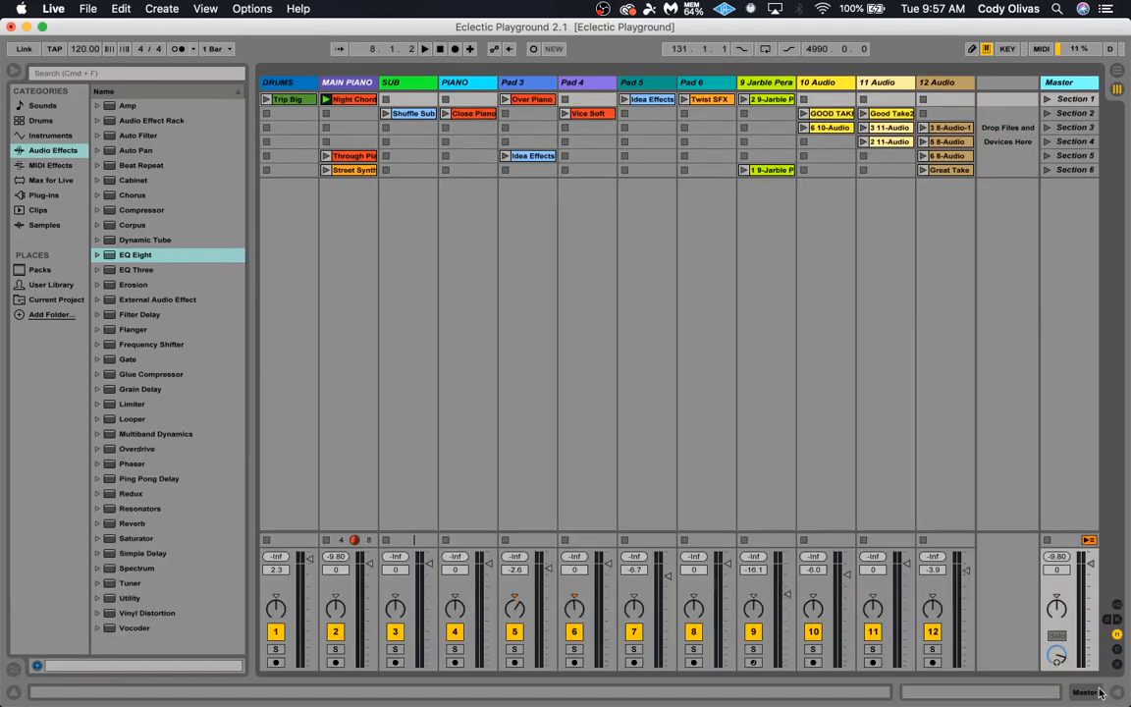
# Hide the browser, and briefly play the Night Chord clip on the MAIN PIANO track
pyautogui.click(15, 71)
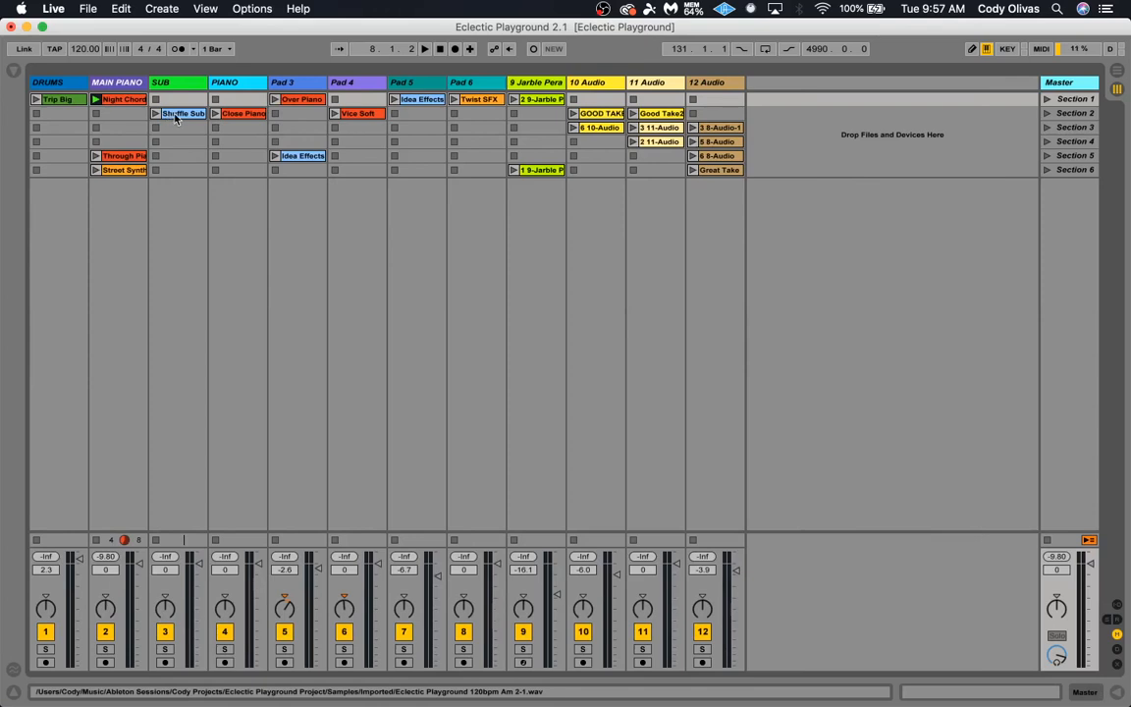
pyautogui.click(96, 100)
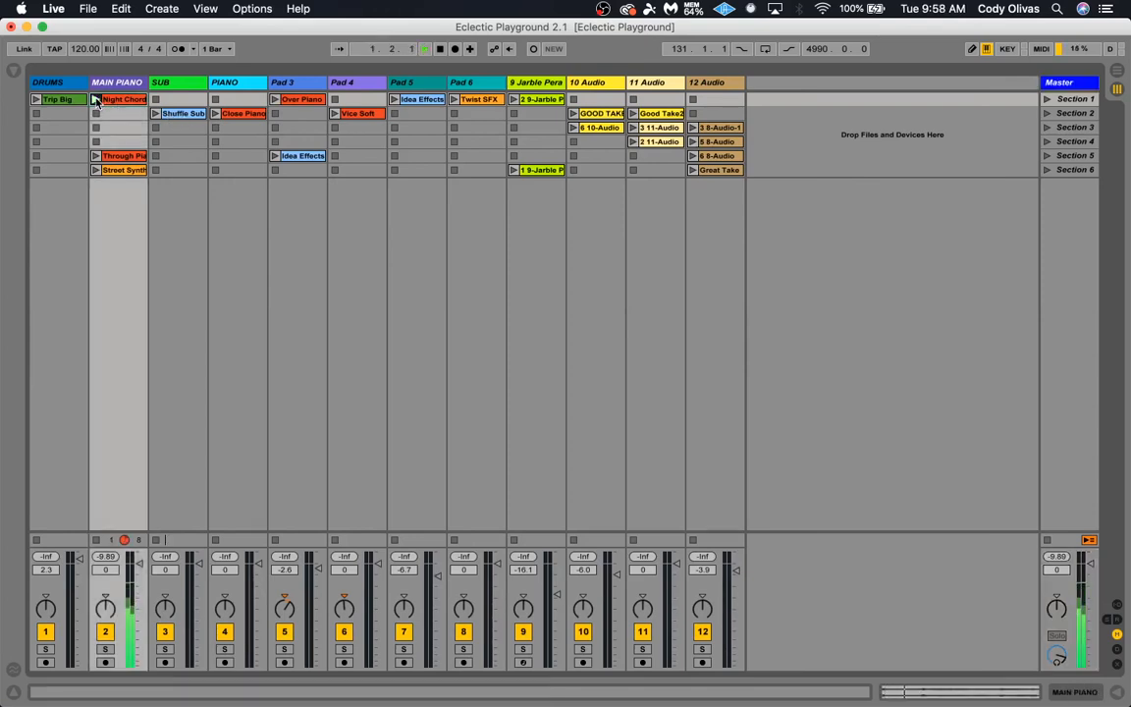
pyautogui.click(96, 113)
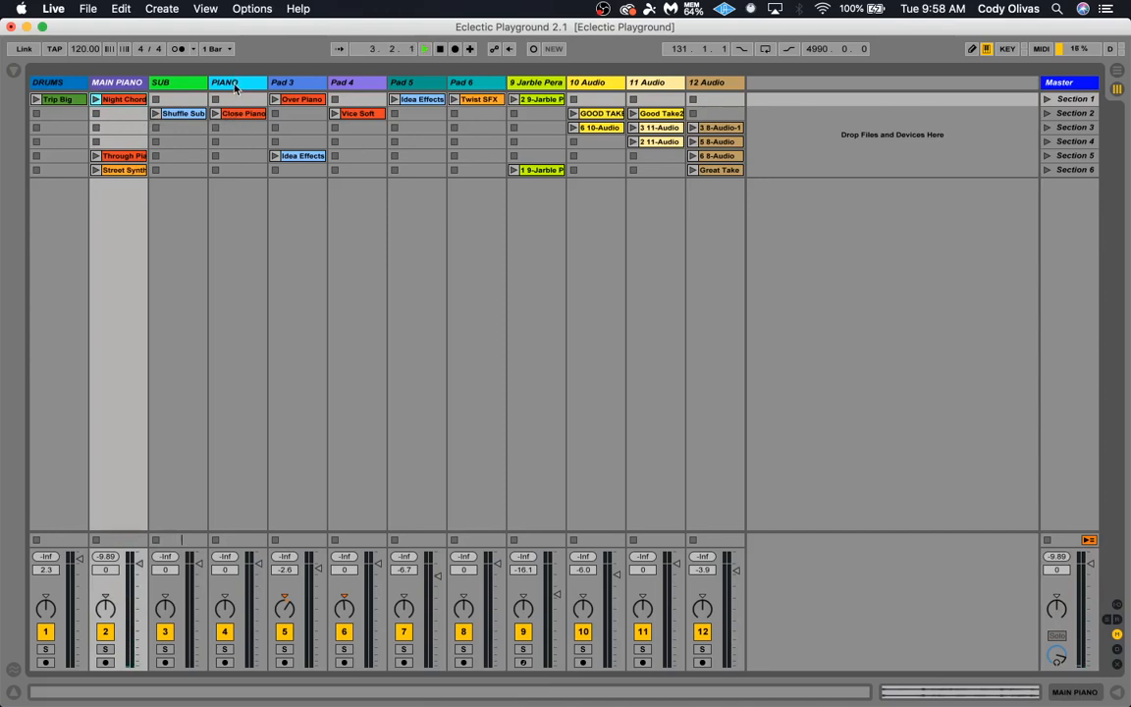
# Move the MAIN PIANO track directly after the SUB track
pyautogui.click(214, 81)
pyautogui.moveTo(123, 86); pyautogui.dragTo(157, 87)
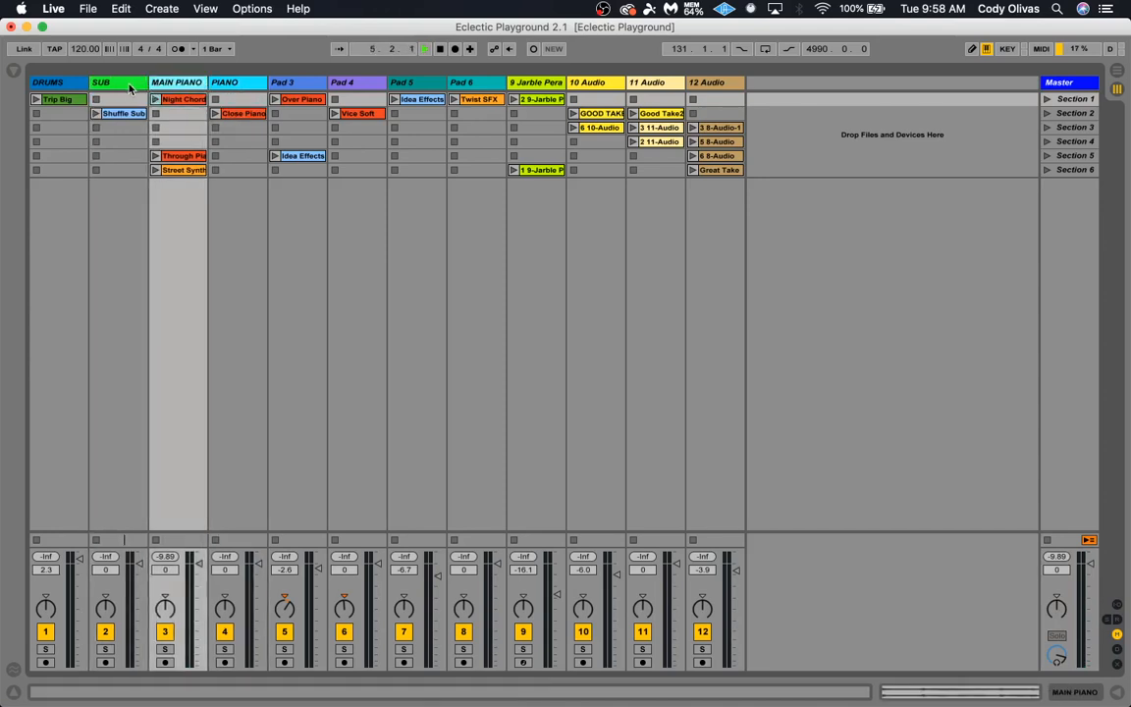
# Review the track order by selecting tracks one after another from DRUMS to 12 Audio
pyautogui.click(285, 86)
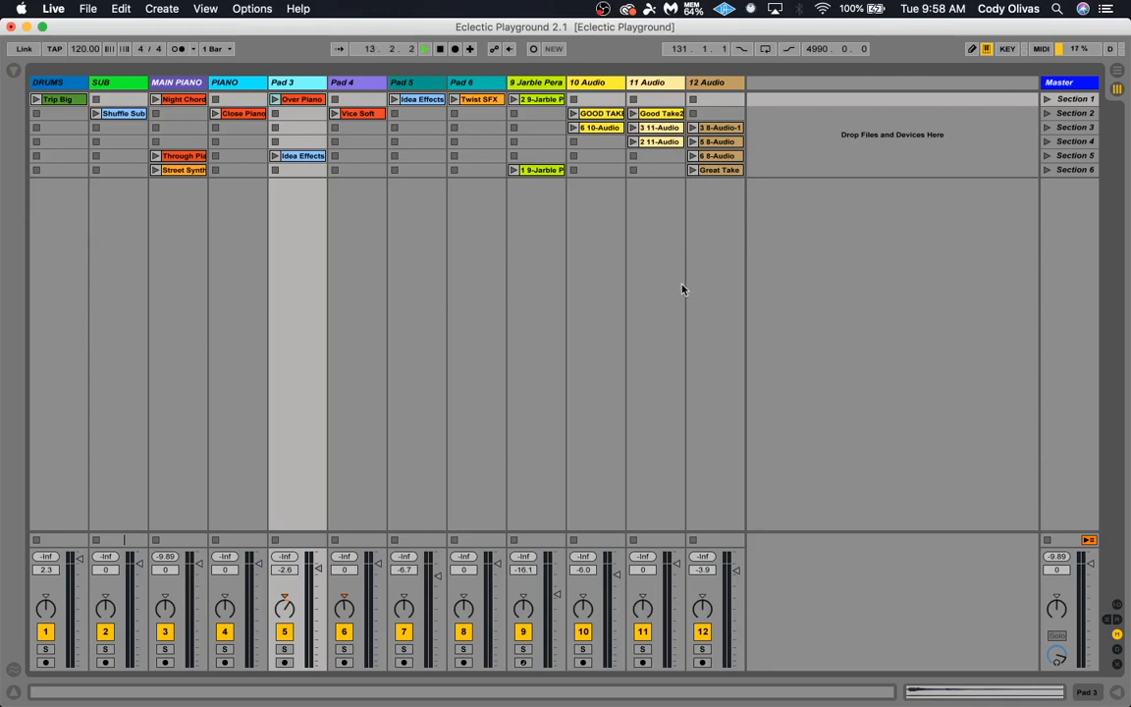
pyautogui.click(59, 85)
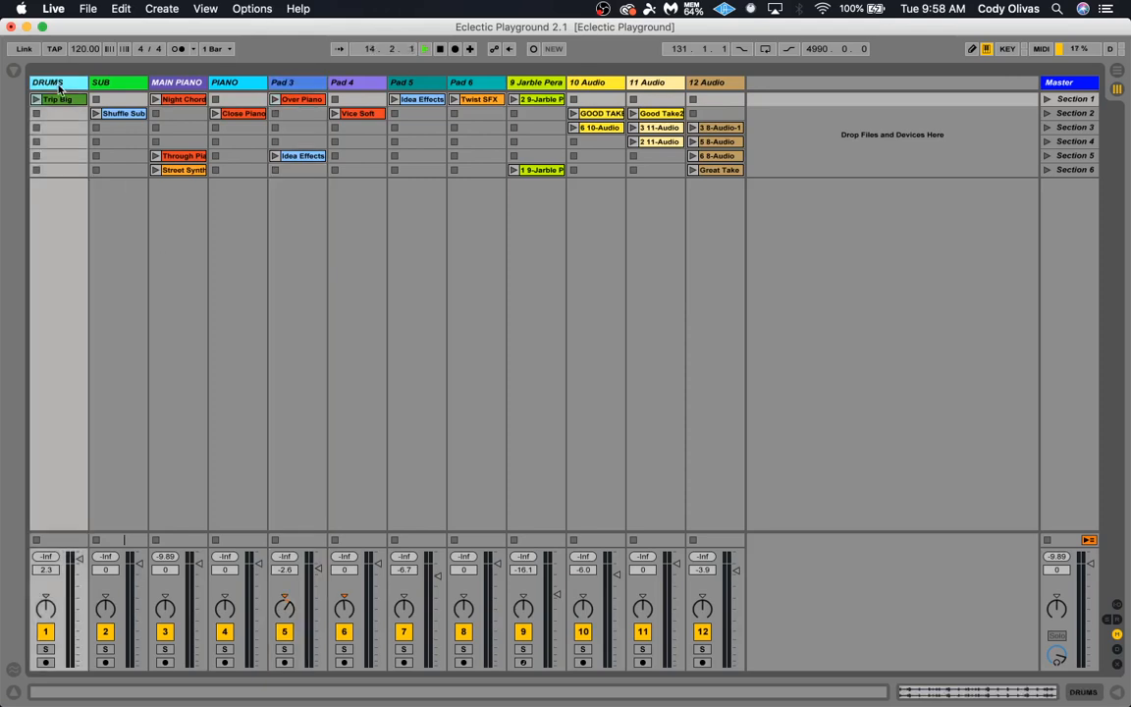
pyautogui.click(129, 86)
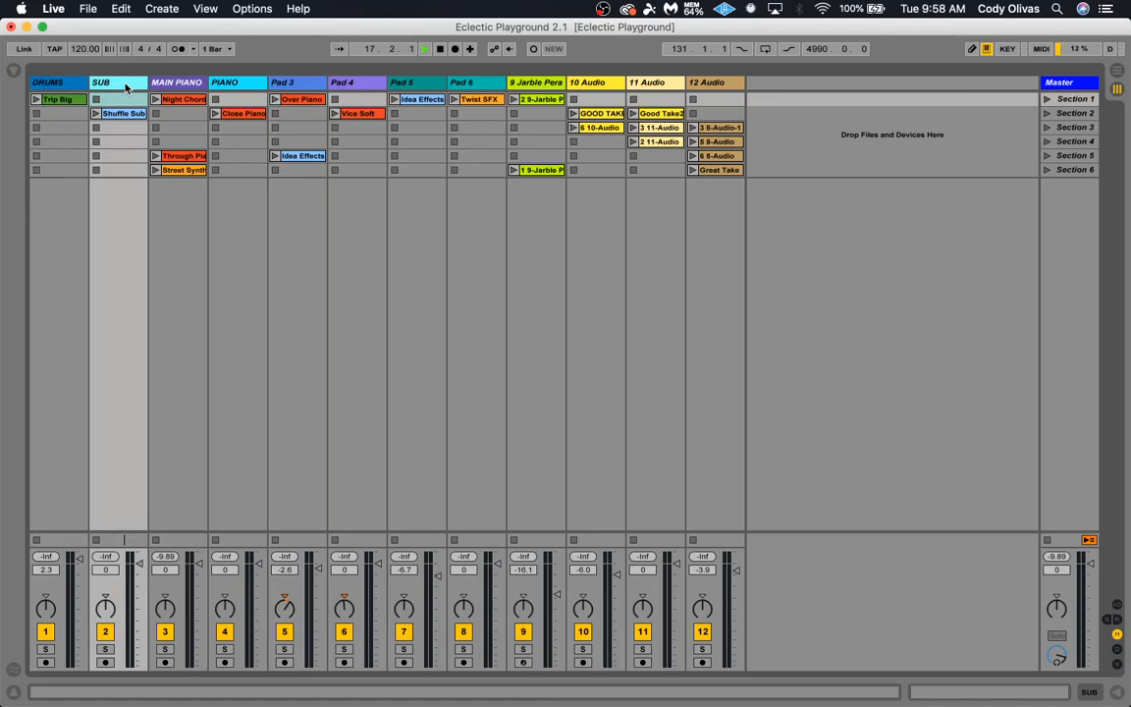
pyautogui.click(70, 86)
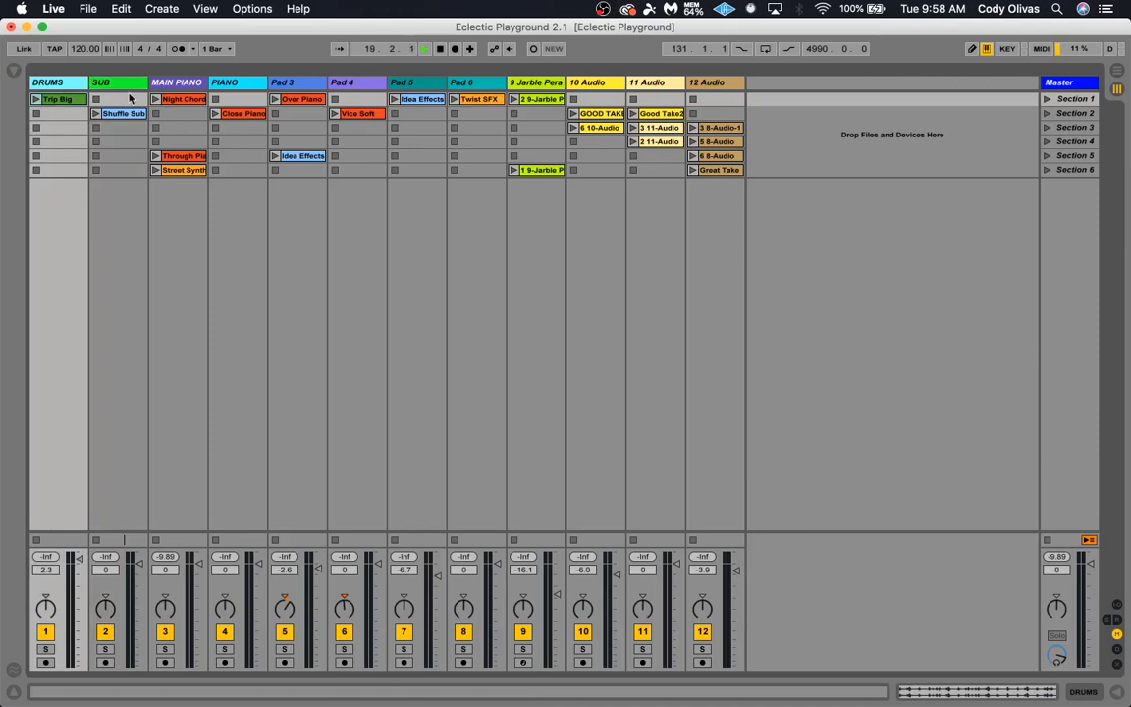
pyautogui.click(159, 84)
pyautogui.click(240, 85)
pyautogui.click(287, 83)
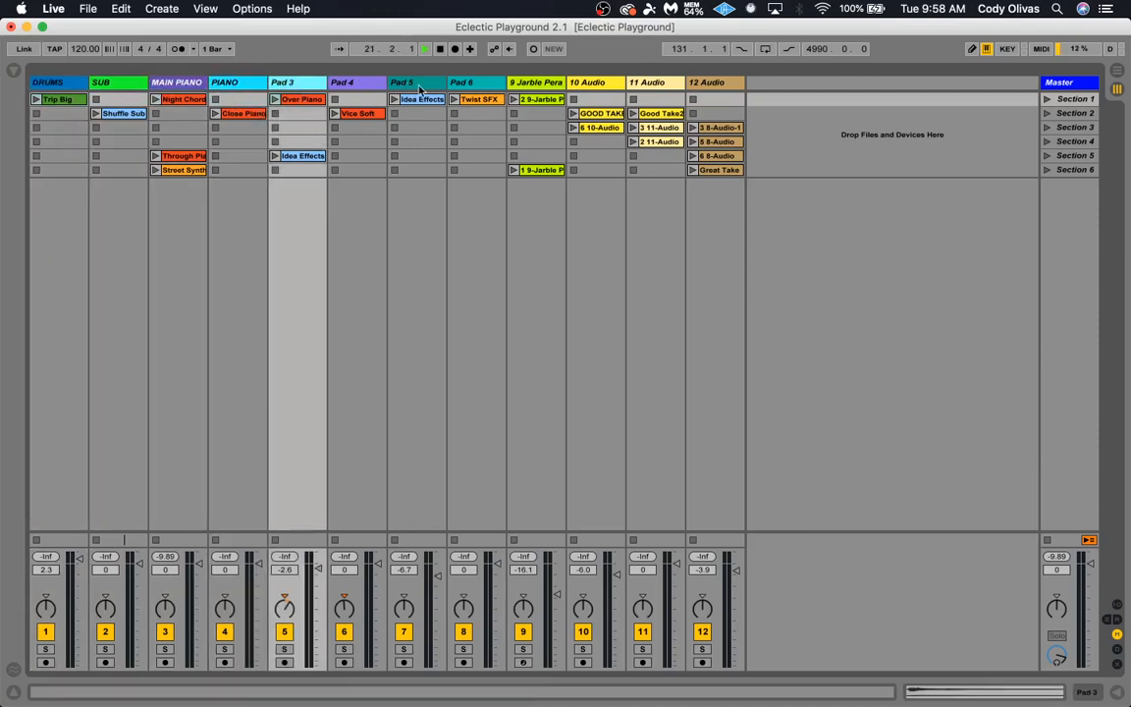
pyautogui.click(653, 84)
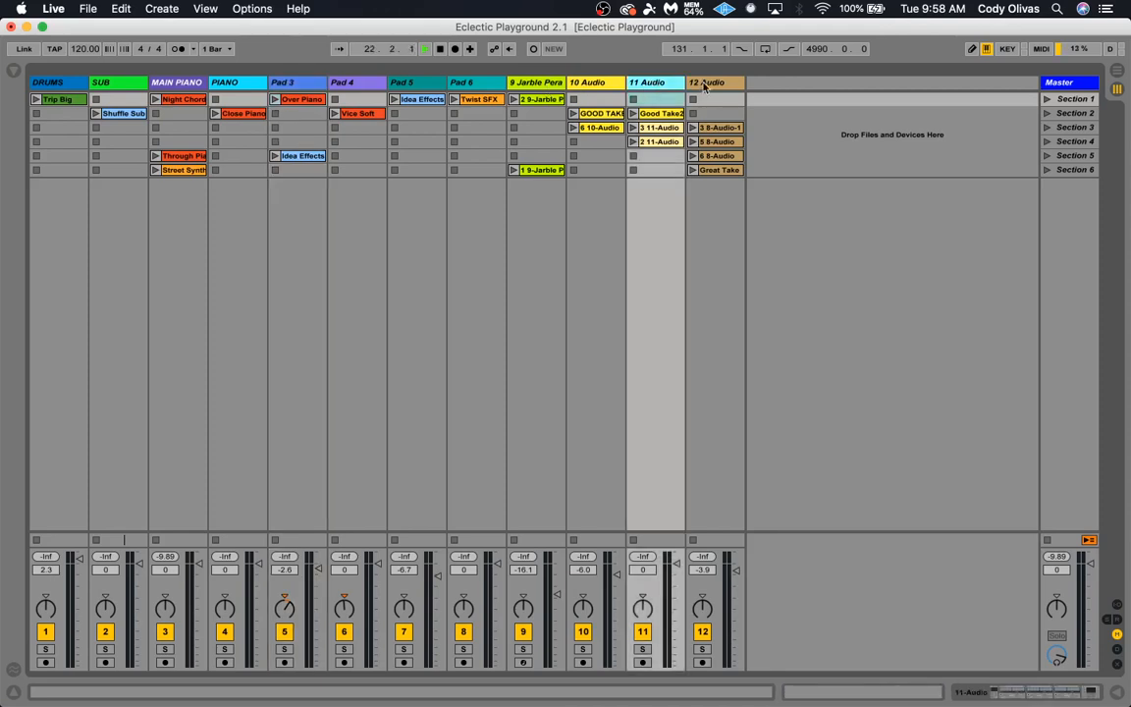
pyautogui.click(712, 84)
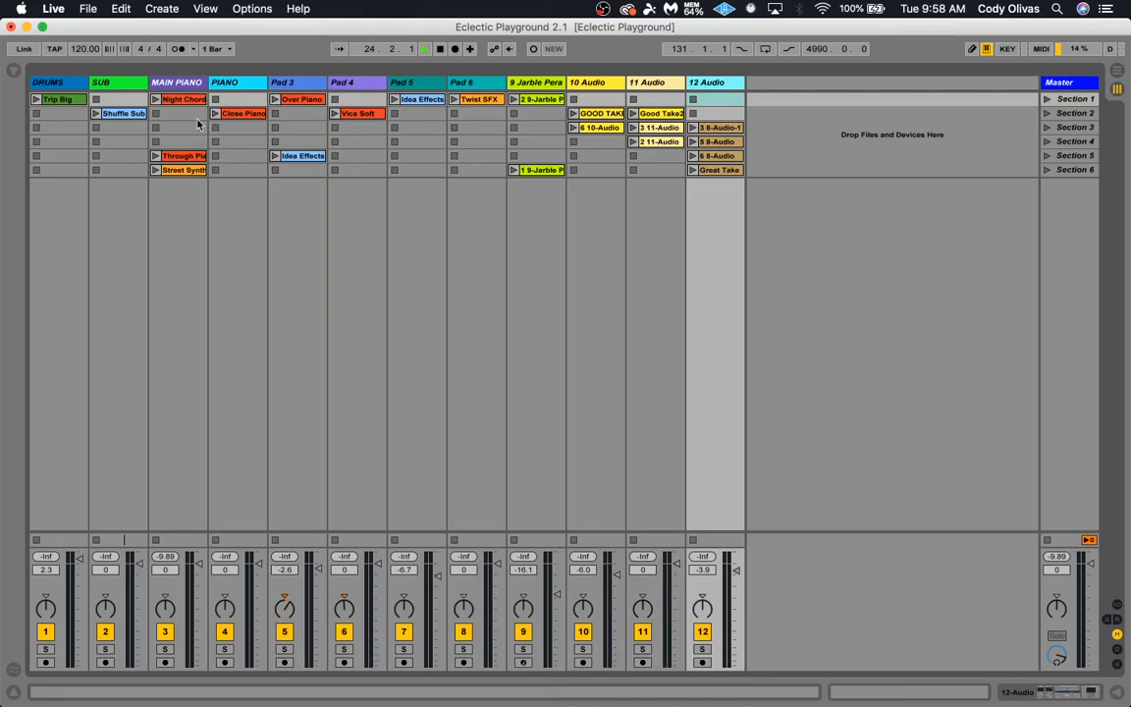
pyautogui.click(165, 83)
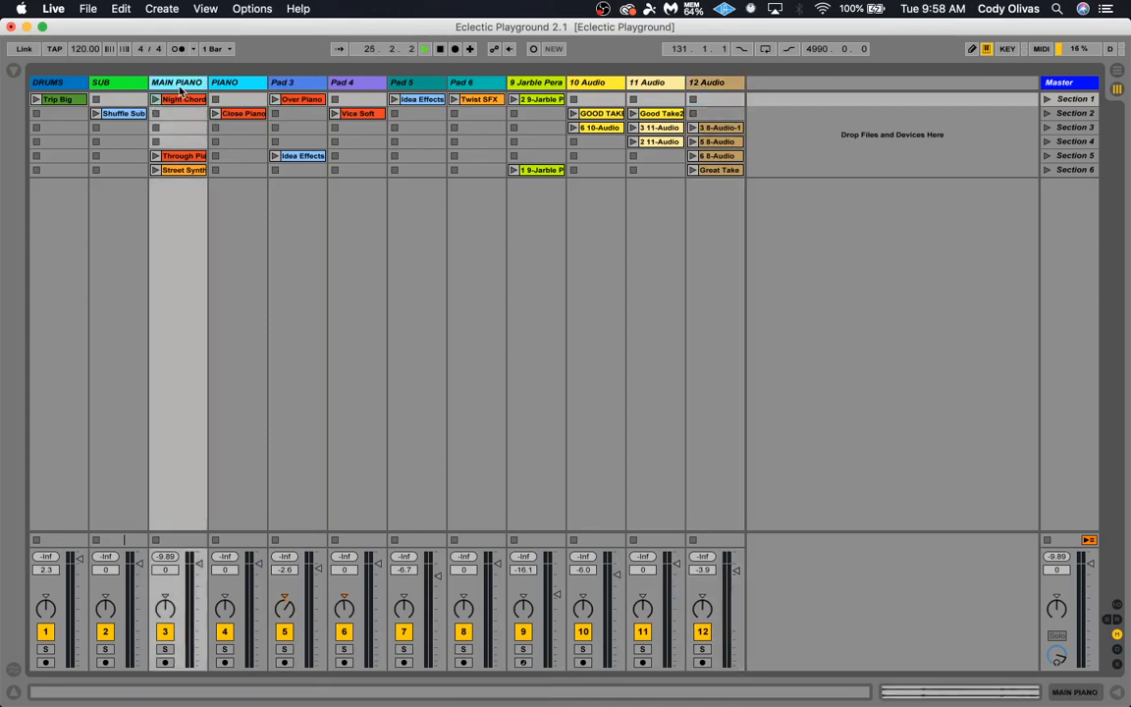
# Audition the Over Piano clip on the Pad 3 track with the clip detail view shown, and rename the track as PIANO LOOP
pyautogui.click(291, 84)
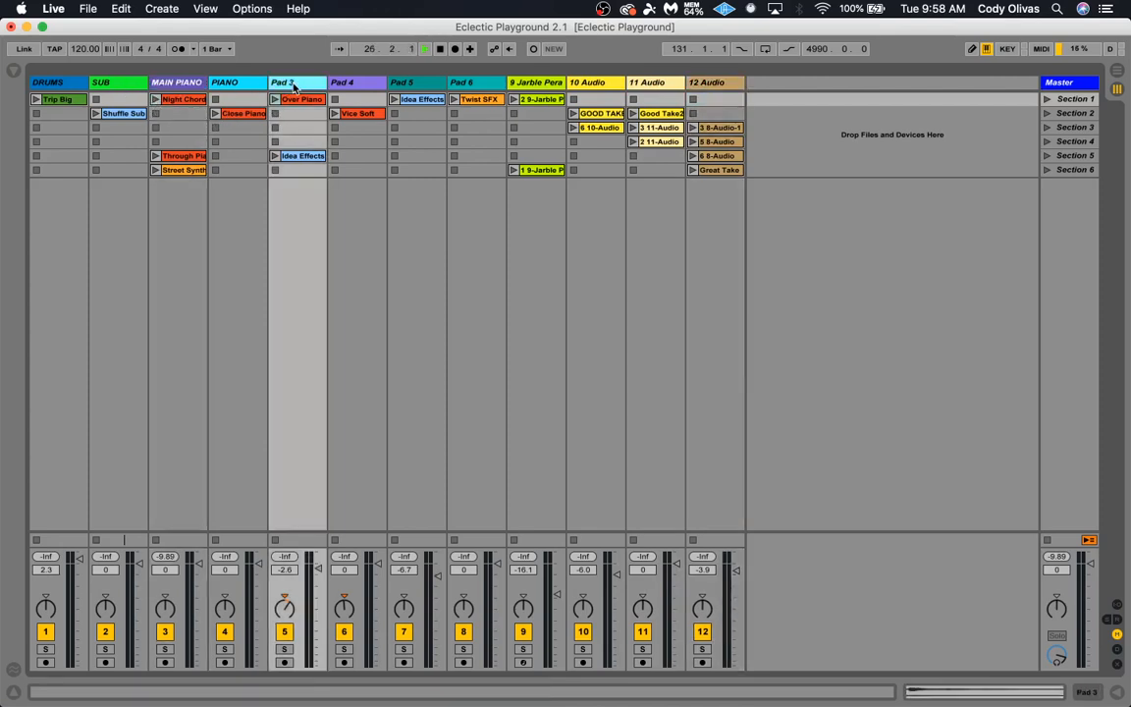
pyautogui.click(275, 100)
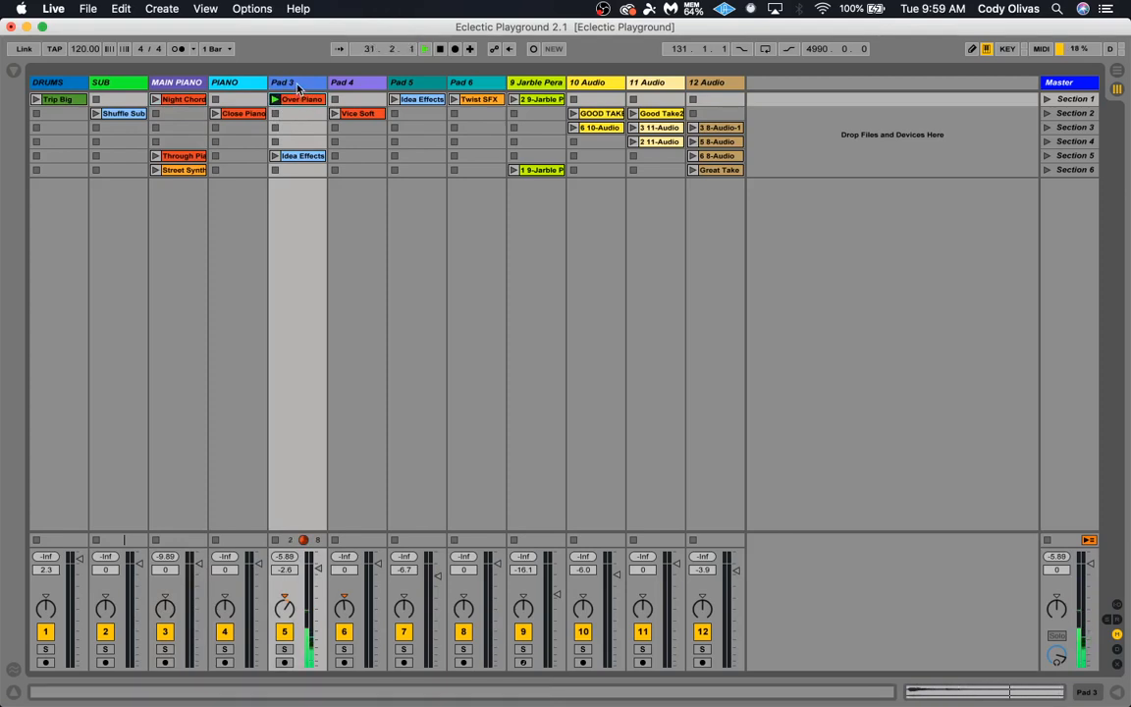
pyautogui.click(973, 692)
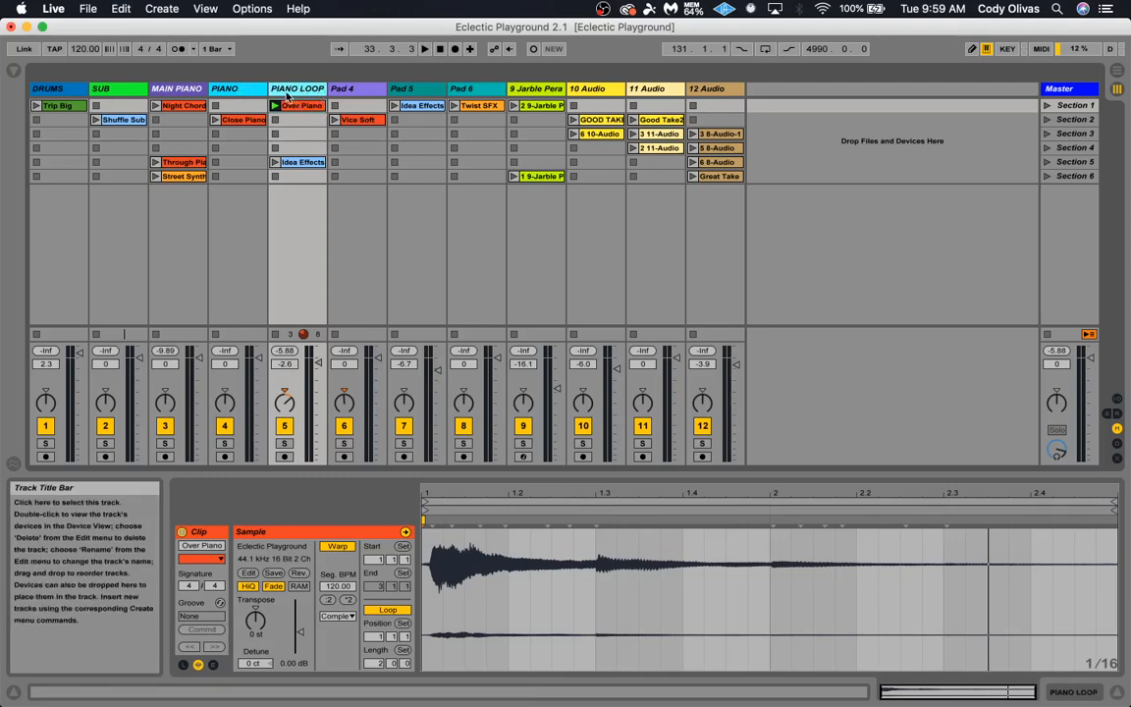
# Audition the Vice Soft clip on the Pad 4 track and set the track's volume to 0.3 dB
pyautogui.click(345, 102)
pyautogui.click(334, 118)
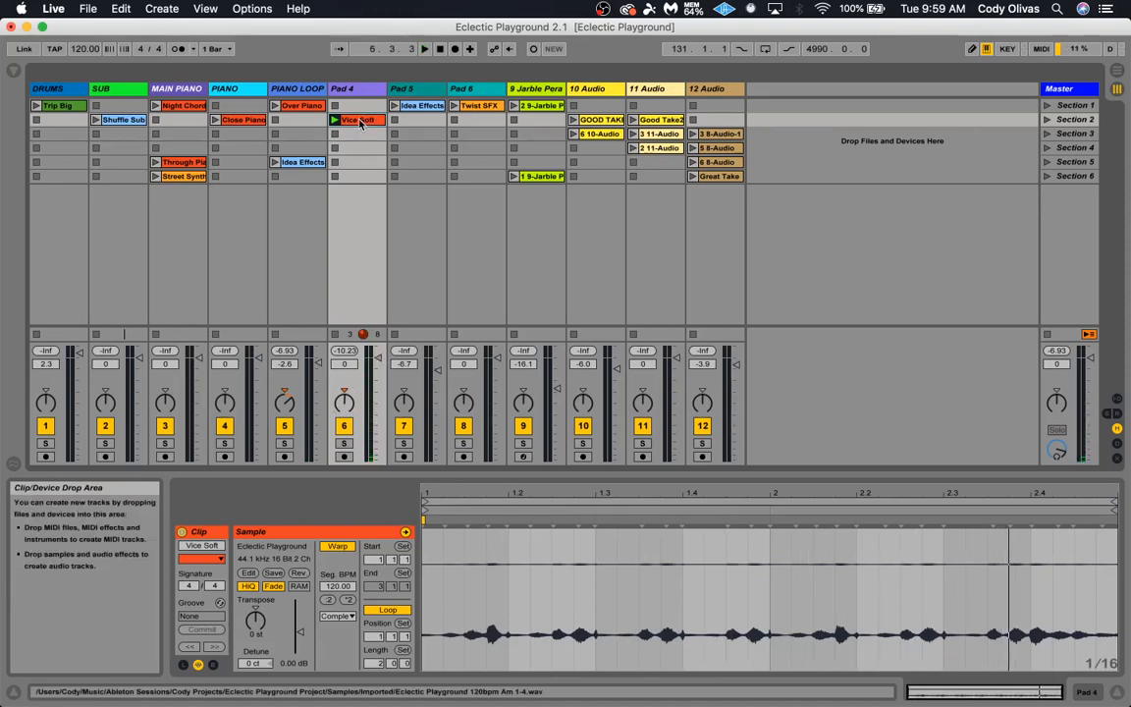
pyautogui.moveTo(382, 362); pyautogui.dragTo(382, 368)
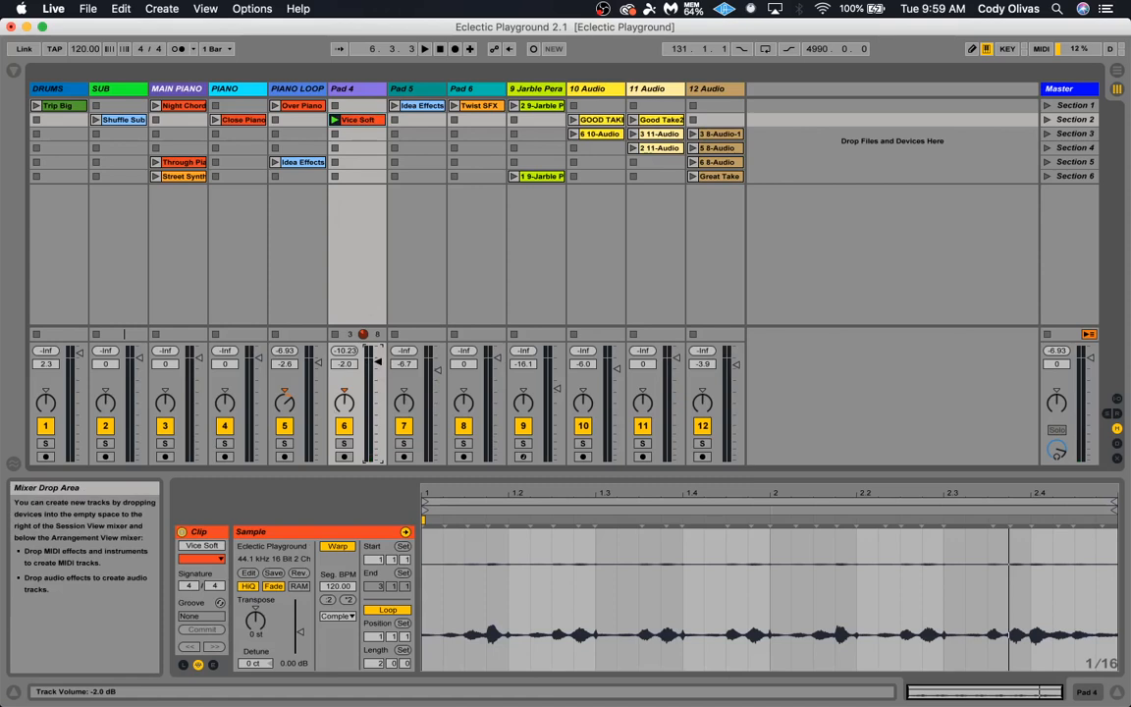
pyautogui.click(334, 120)
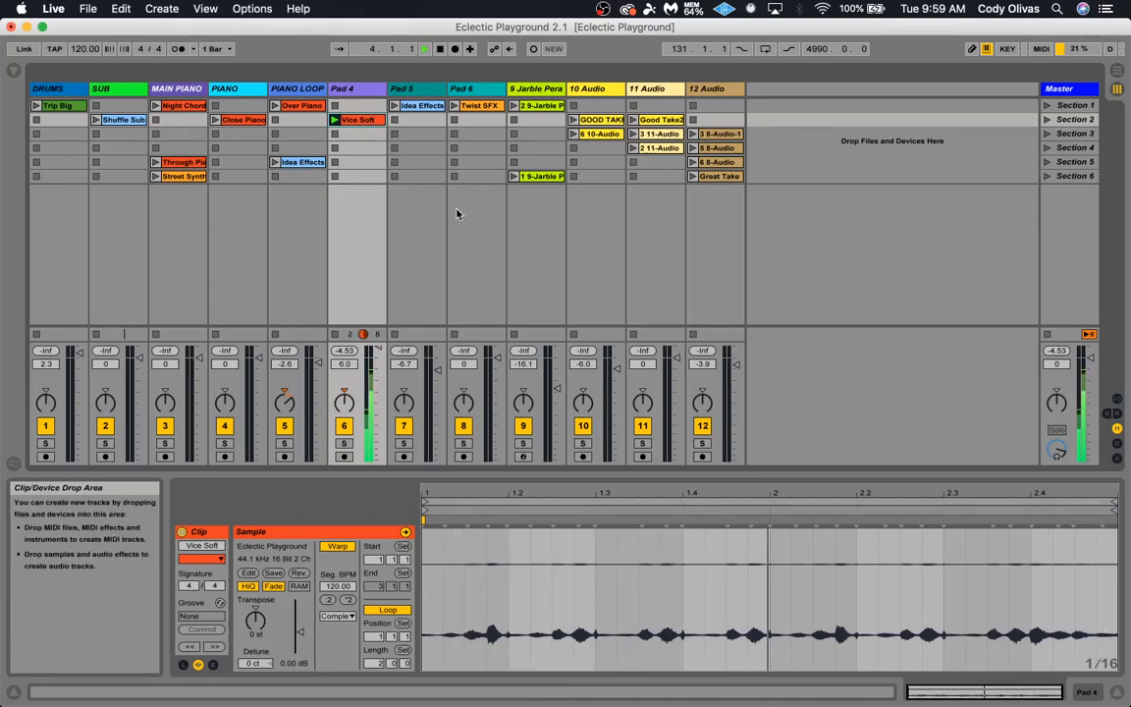
pyautogui.press('space')
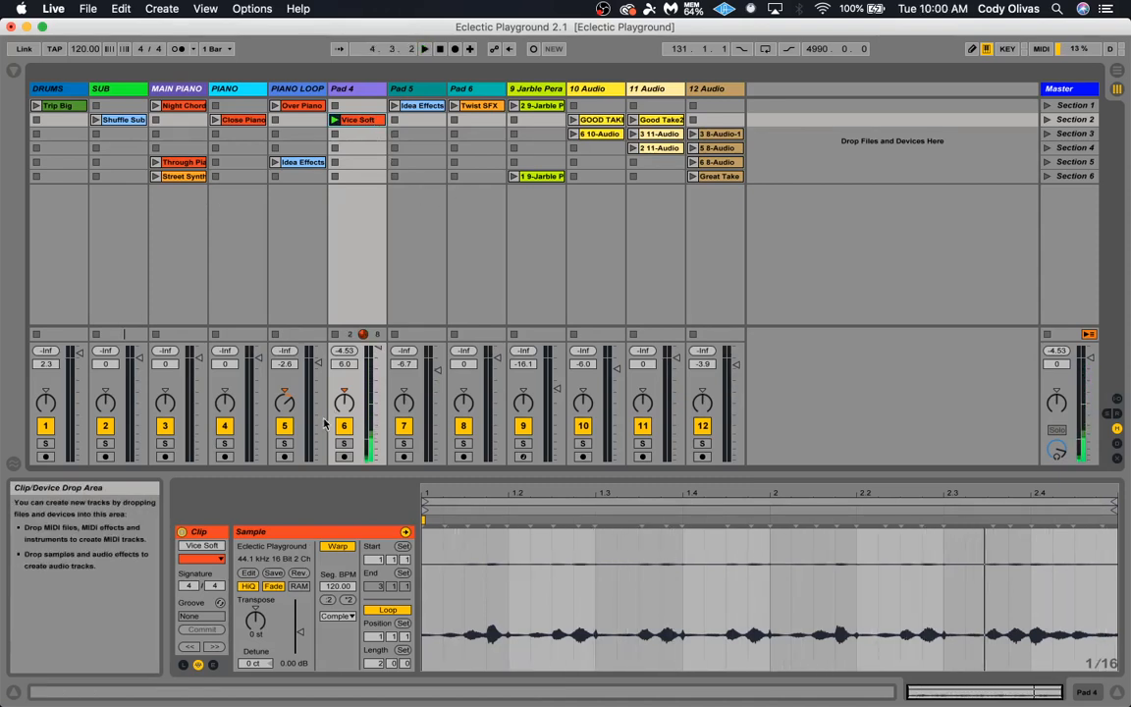
pyautogui.moveTo(381, 351); pyautogui.dragTo(379, 355)
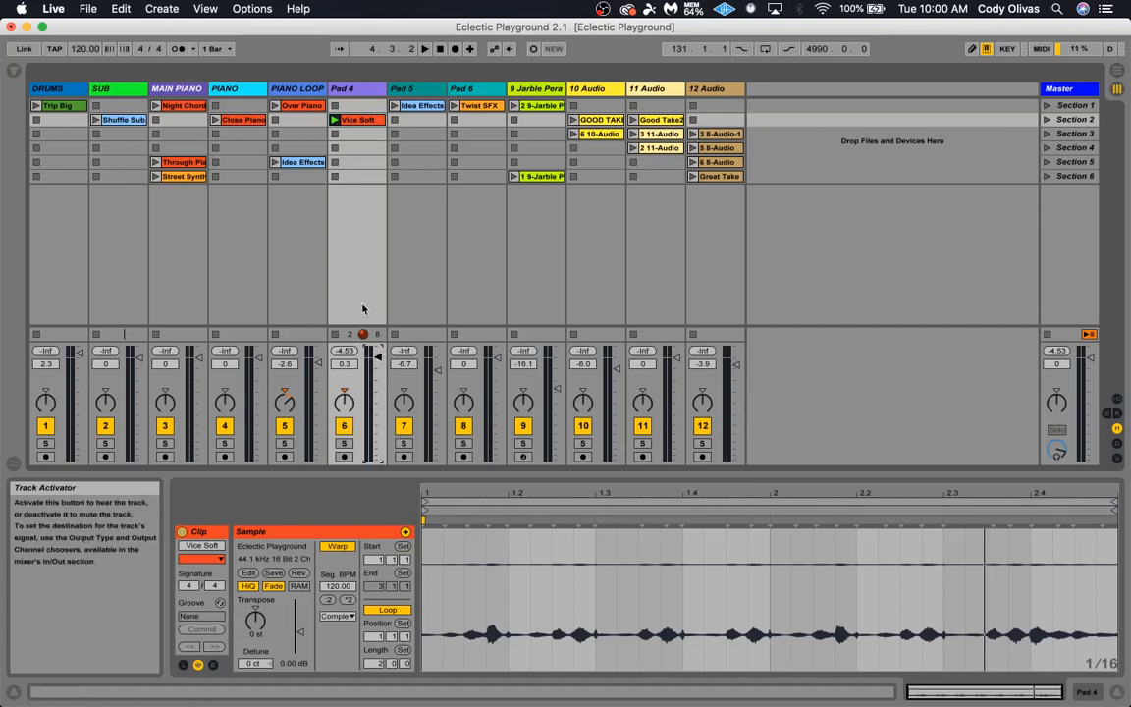
pyautogui.click(334, 119)
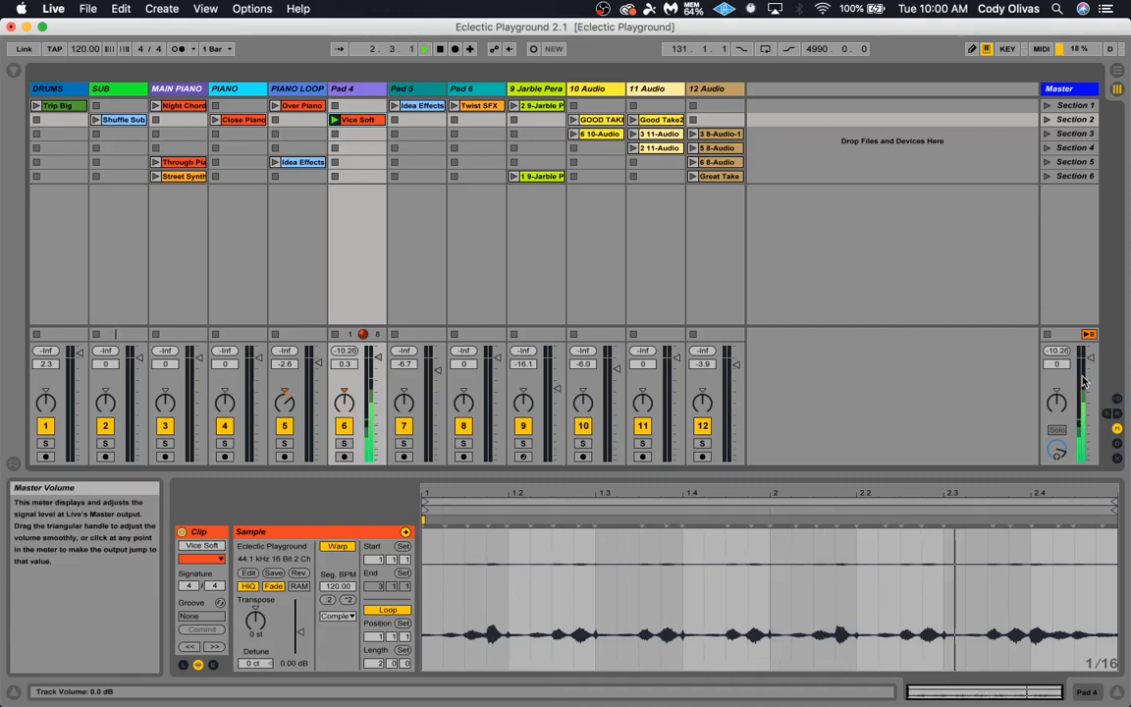
# Stop the Vice Soft clip and rename the Pad 4 track as GLITCH
pyautogui.click(337, 139)
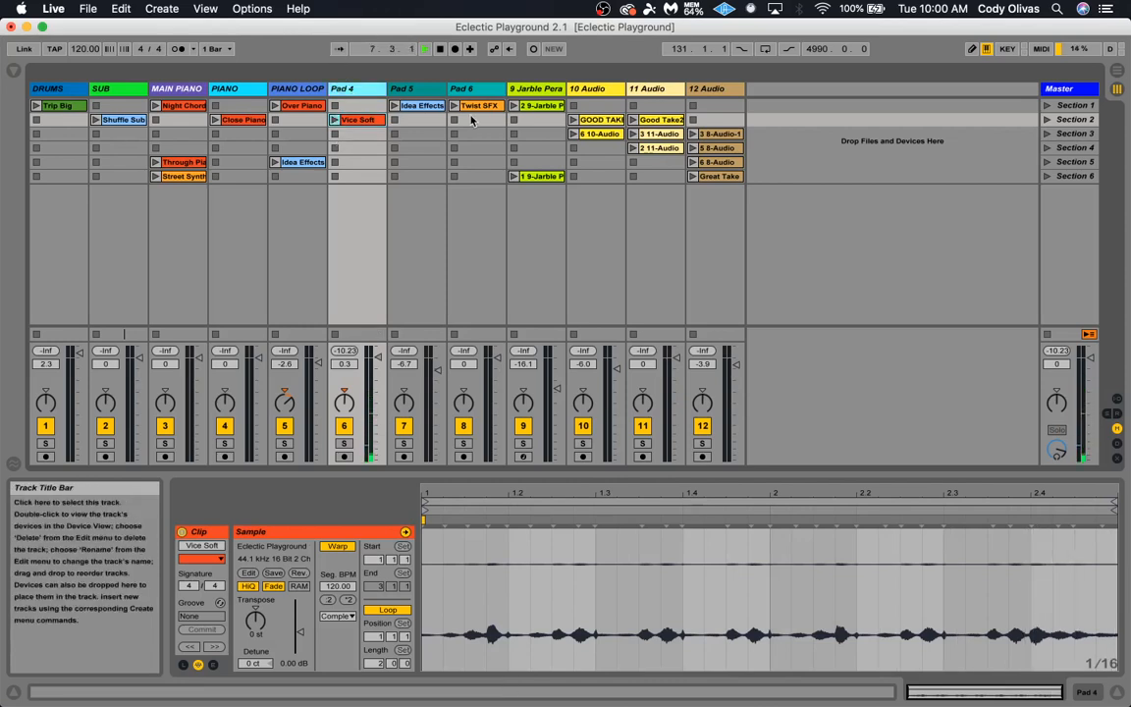
pyautogui.press('super+r')
pyautogui.write('GLITCH')
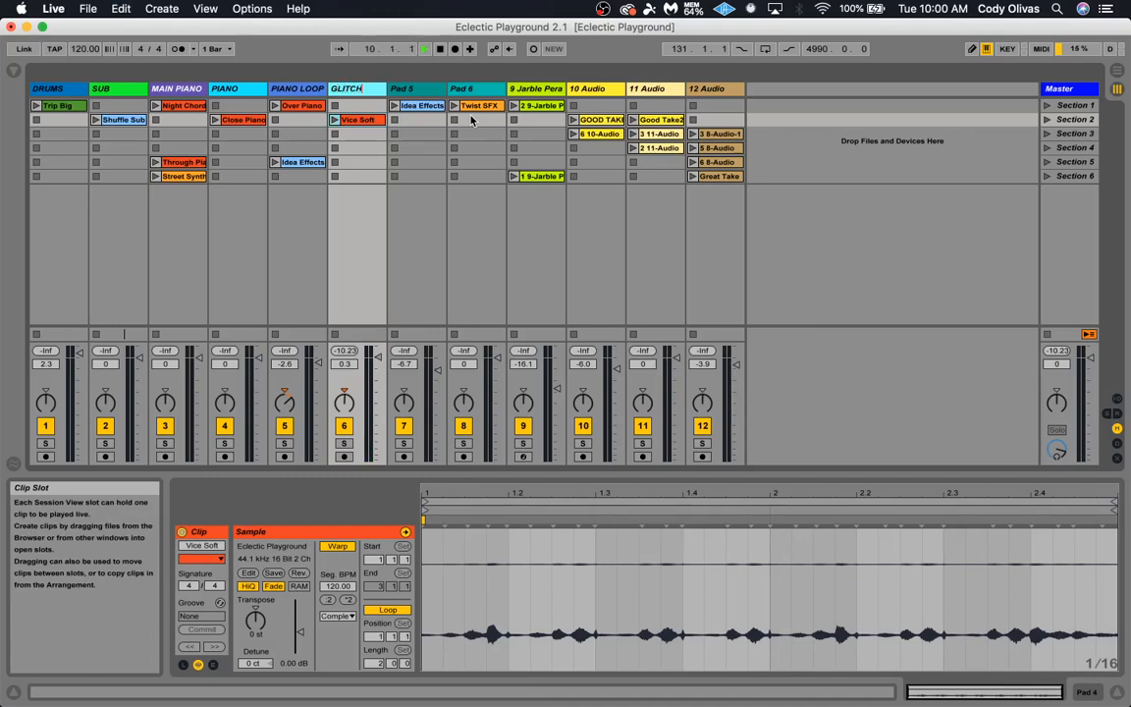
pyautogui.press('Return')
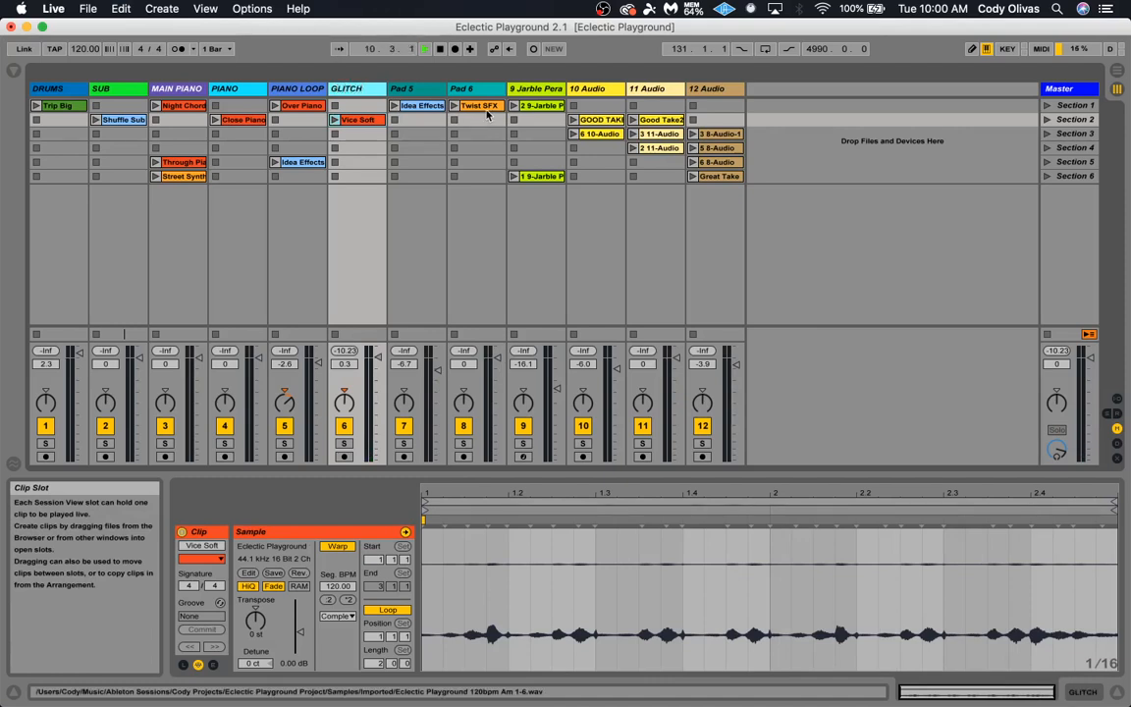
# Audition the Idea Effects clip on the Pad 5 track with the system volume raised, and rename the track as VOX LOOP
pyautogui.click(416, 89)
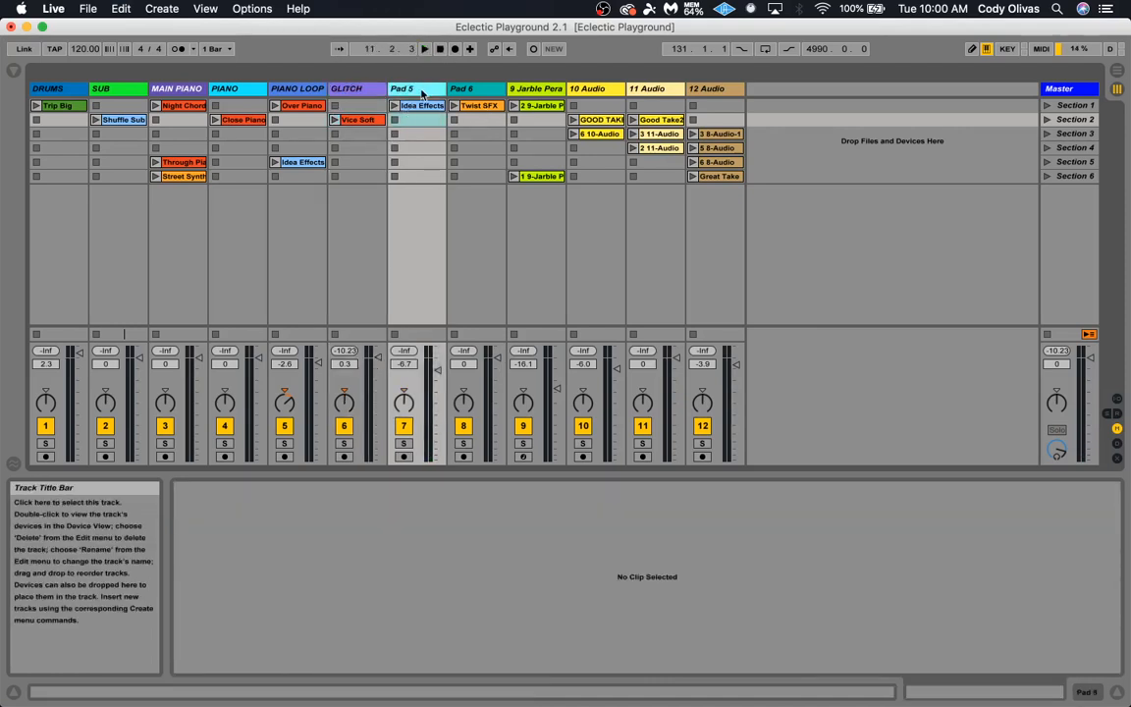
pyautogui.click(394, 105)
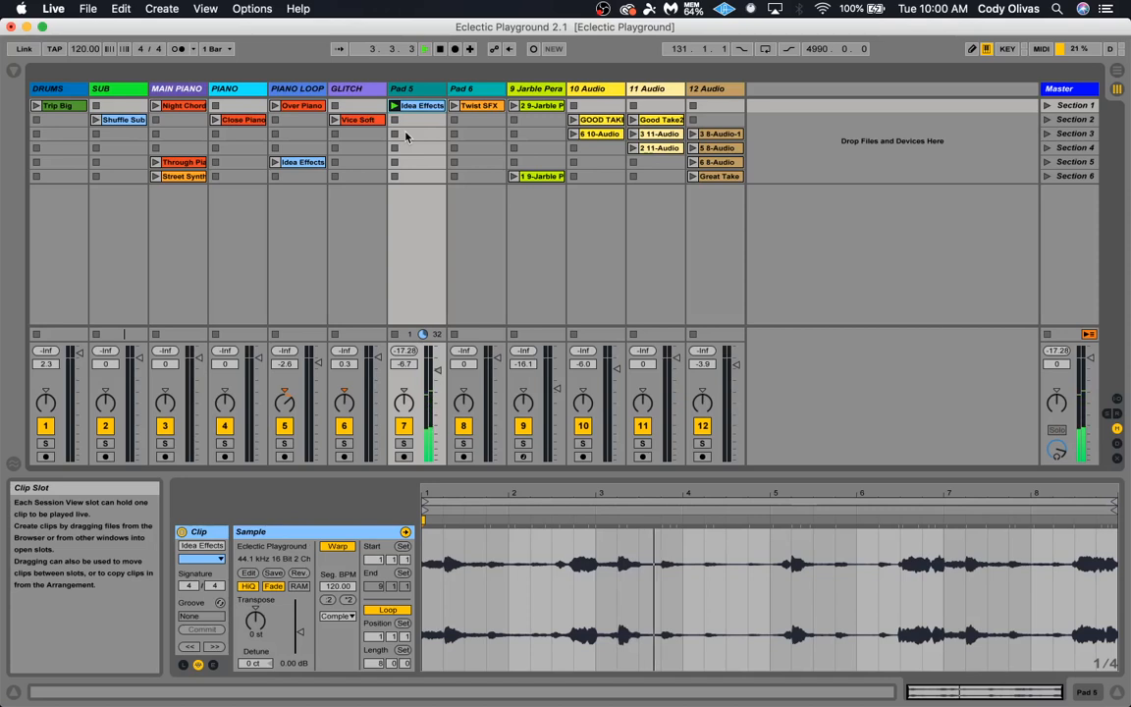
pyautogui.press('XF86AudioRaiseVolume')
pyautogui.press('XF86AudioRaiseVolume')
pyautogui.press('XF86AudioRaiseVolume')
pyautogui.press('XF86AudioRaiseVolume')
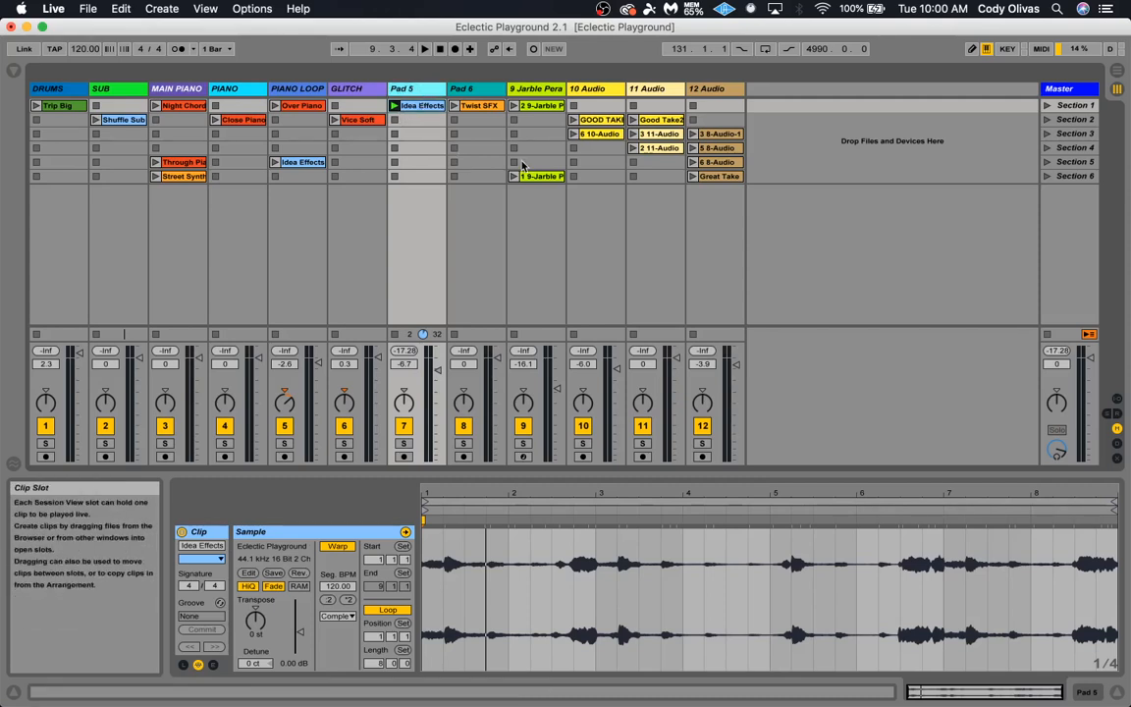
pyautogui.write('V')
pyautogui.press('Return')
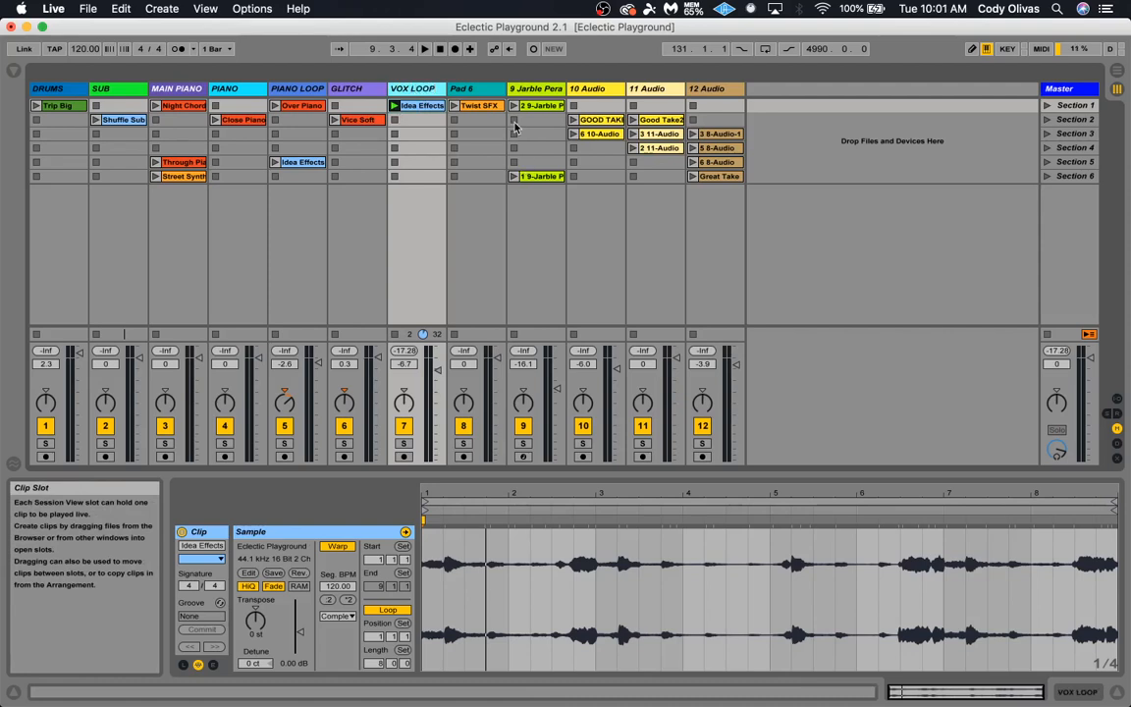
# Audition the Twist SFX clip, rename its Pad 6 track as SUB EXPLOSION and move the track directly after SUB
pyautogui.click(455, 106)
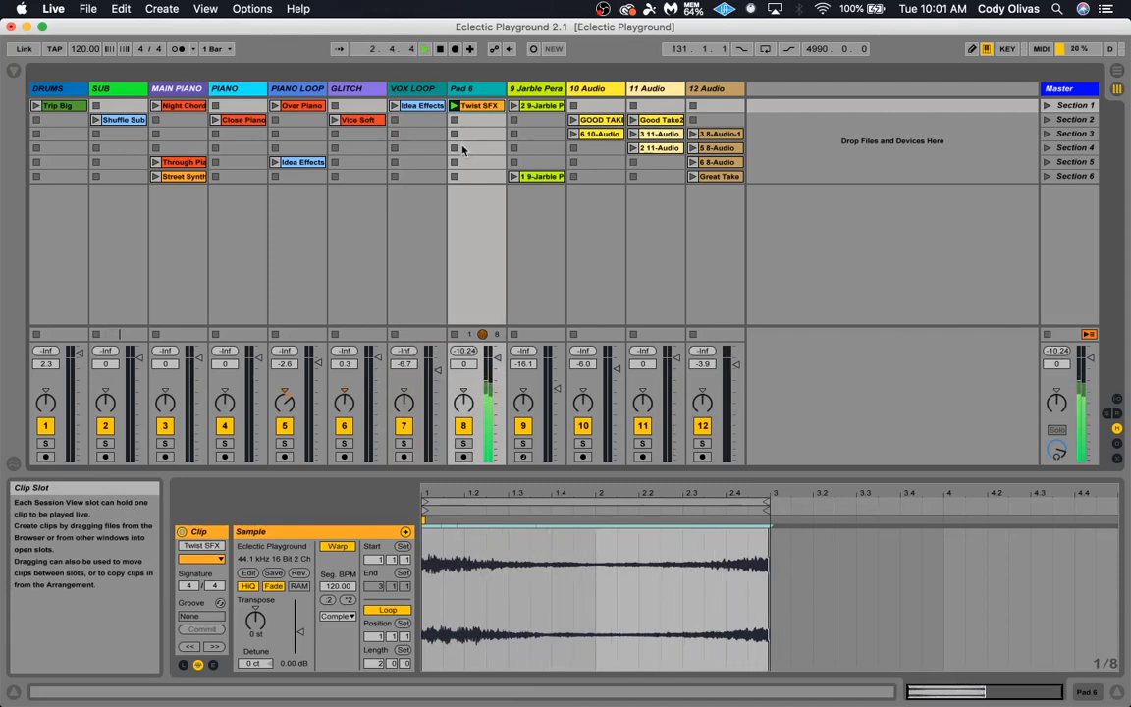
pyautogui.click(454, 120)
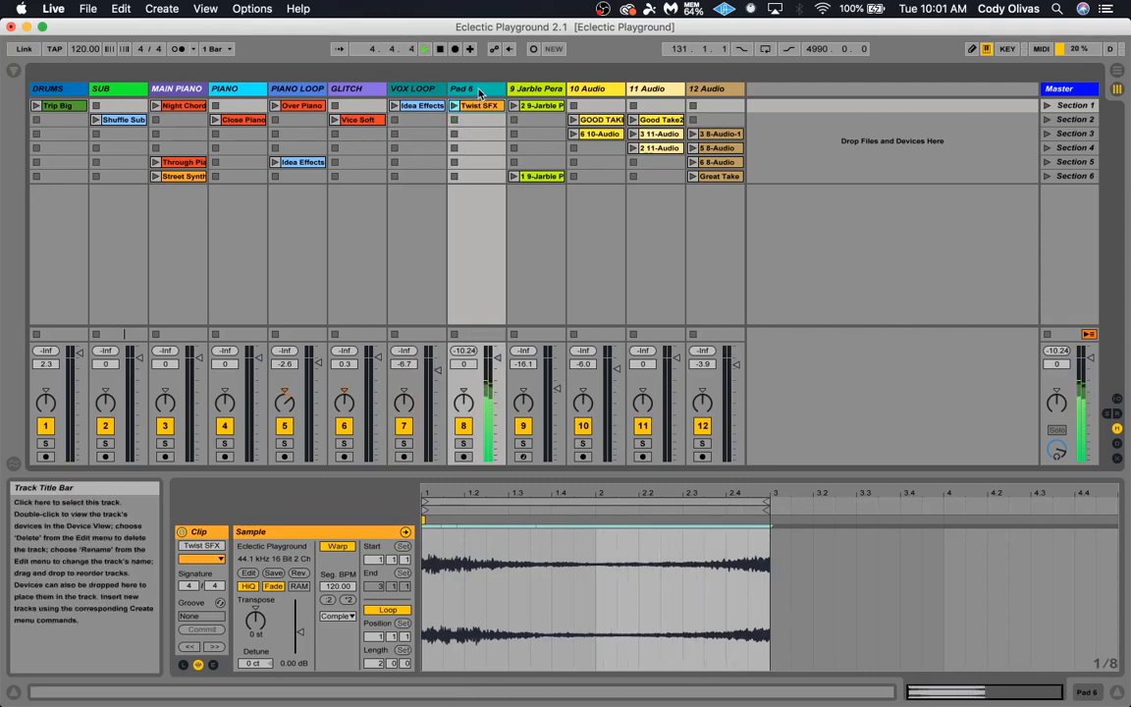
pyautogui.press('super+r')
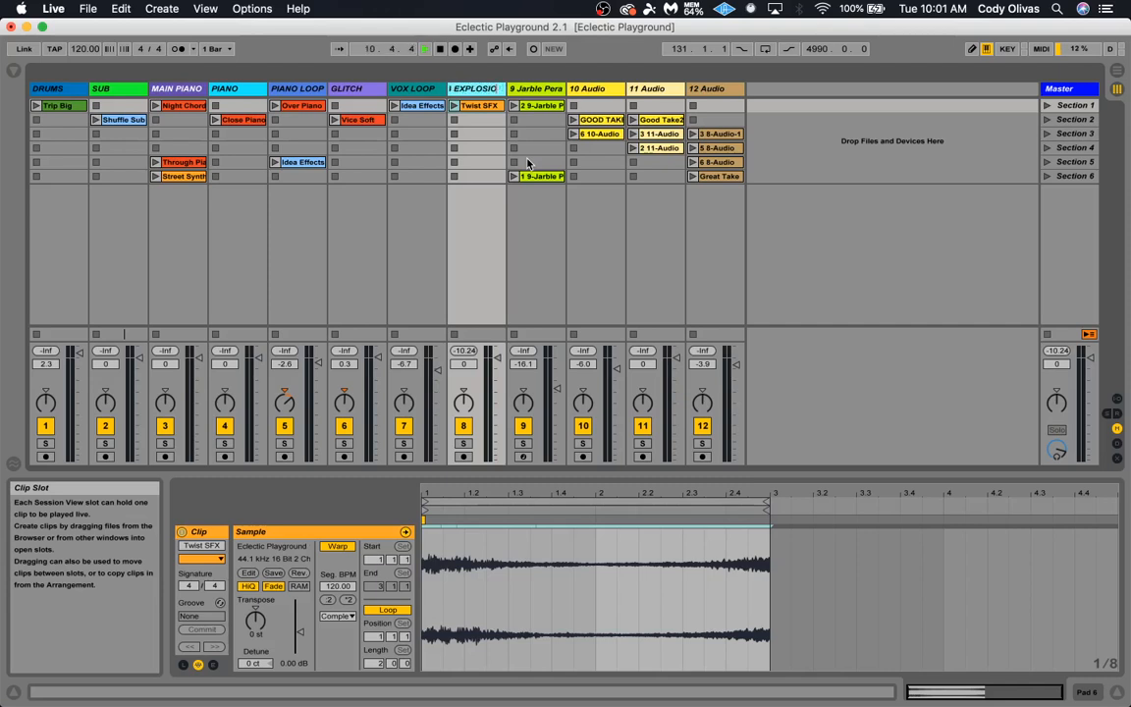
pyautogui.press('Return')
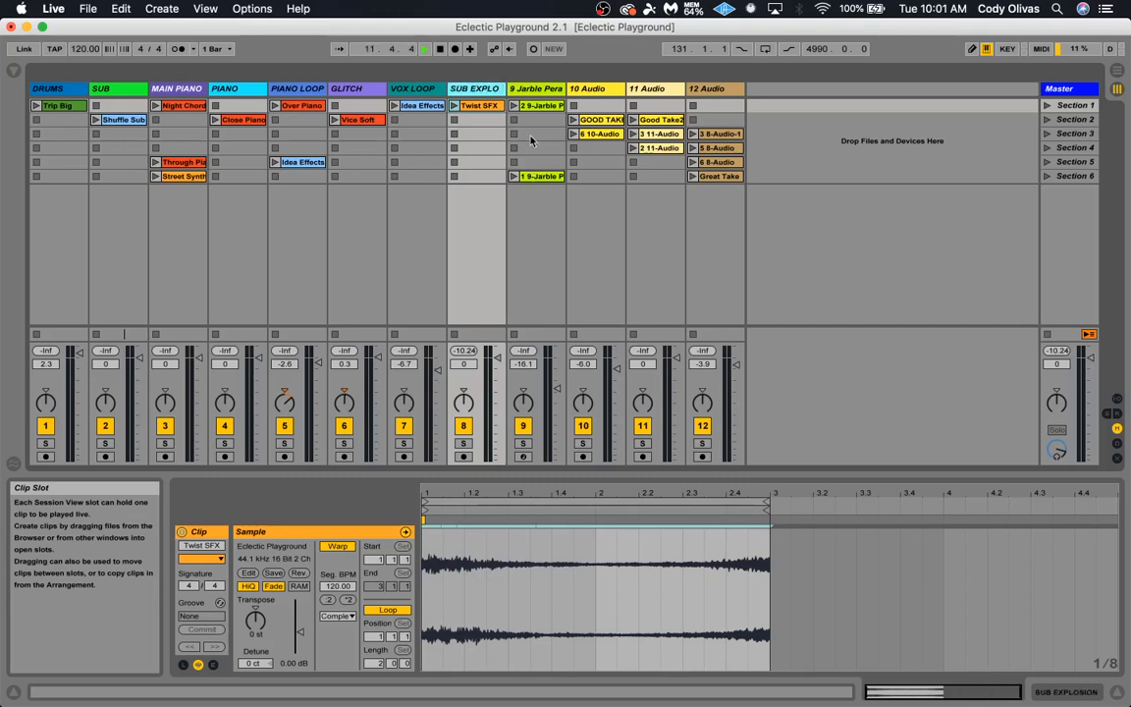
pyautogui.moveTo(469, 90); pyautogui.dragTo(144, 90)
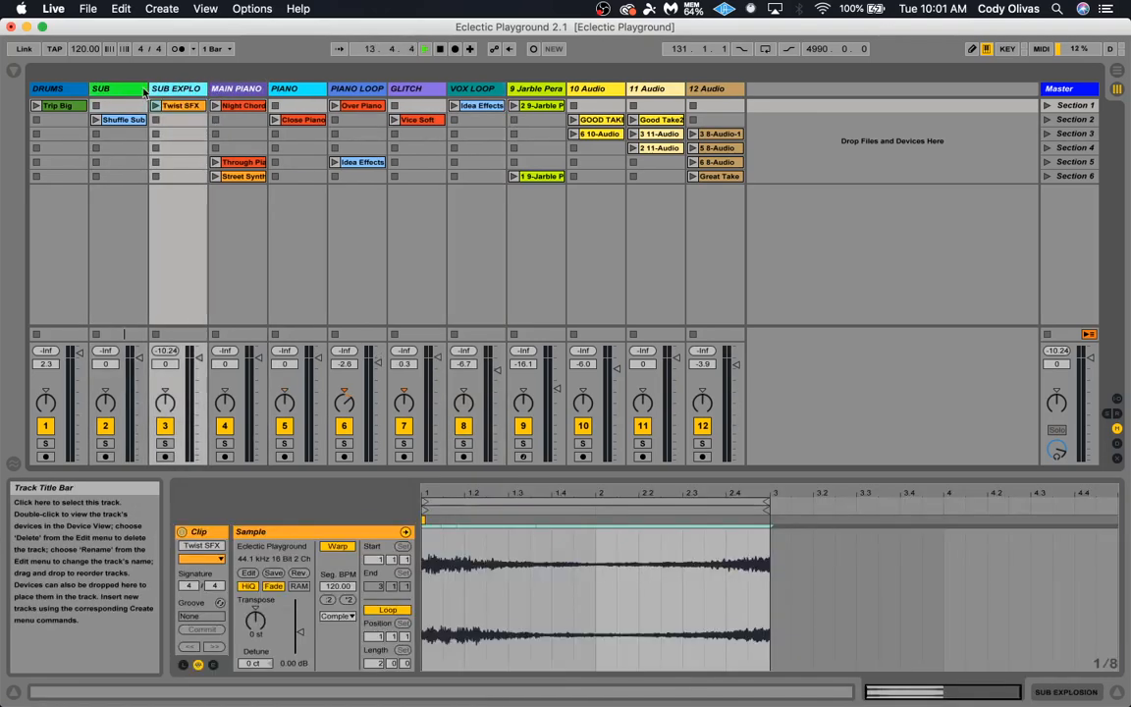
# Audition the first Jarble Perator clip in Section 1 and examine the MIDI notes across its pitch range
pyautogui.click(494, 108)
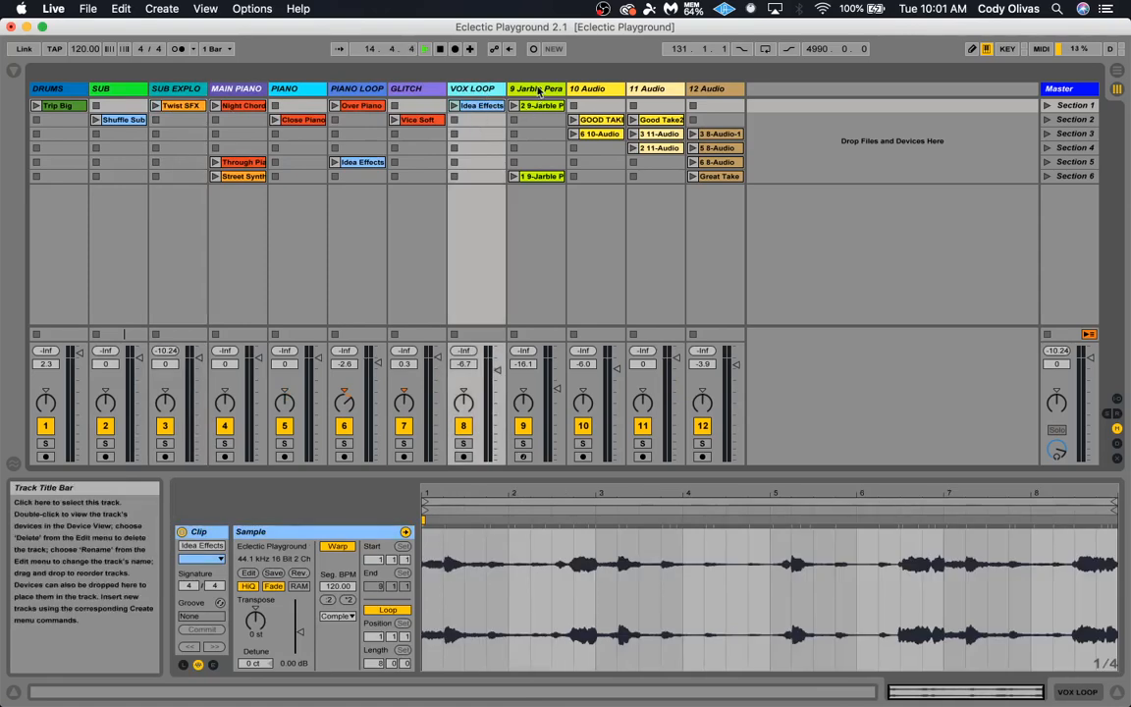
pyautogui.click(511, 108)
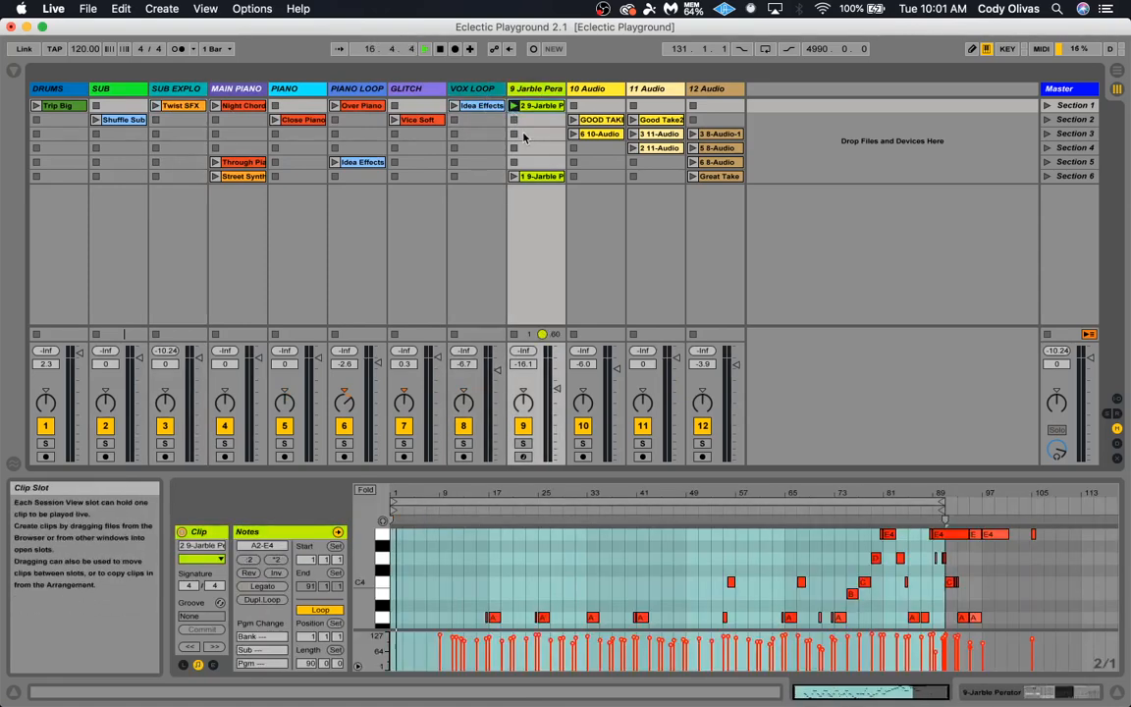
pyautogui.scroll(5, 632, 572)
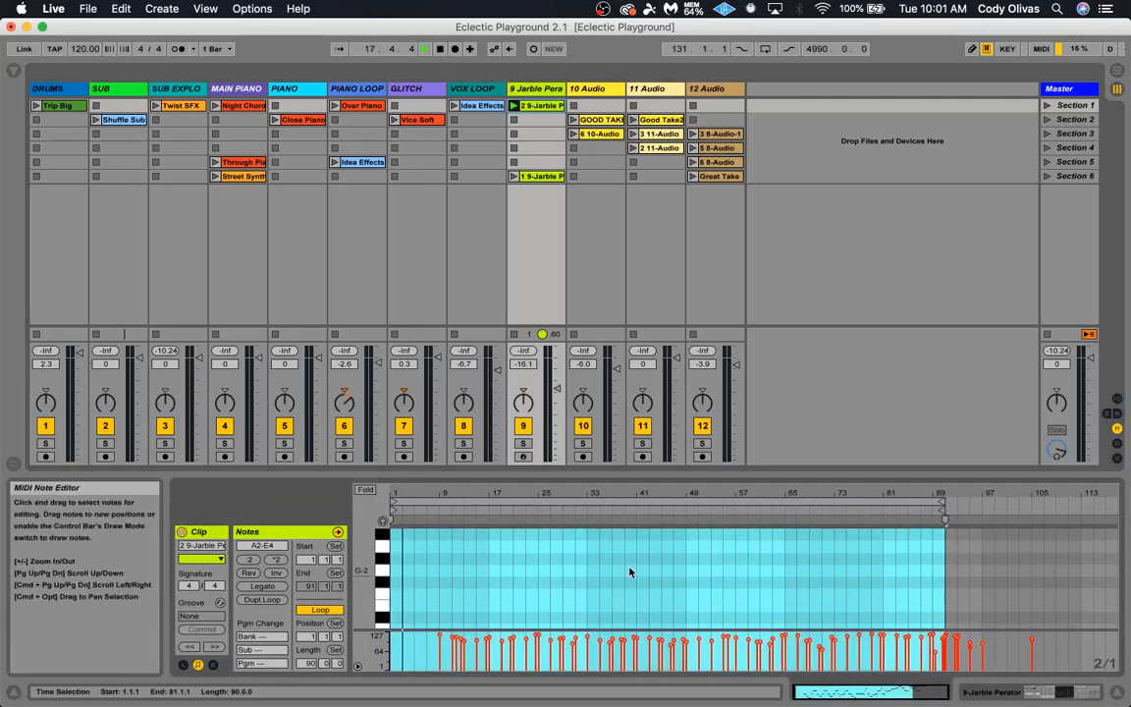
pyautogui.scroll(-6, 632, 567)
pyautogui.scroll(4, 619, 560)
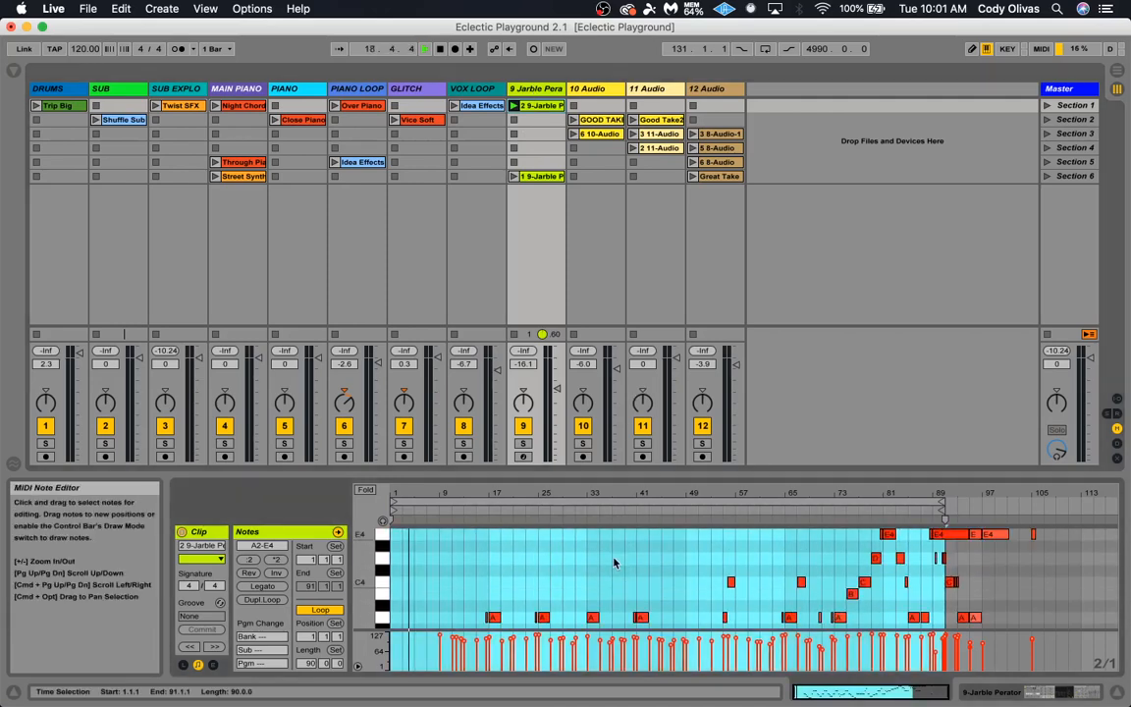
pyautogui.scroll(-6, 613, 560)
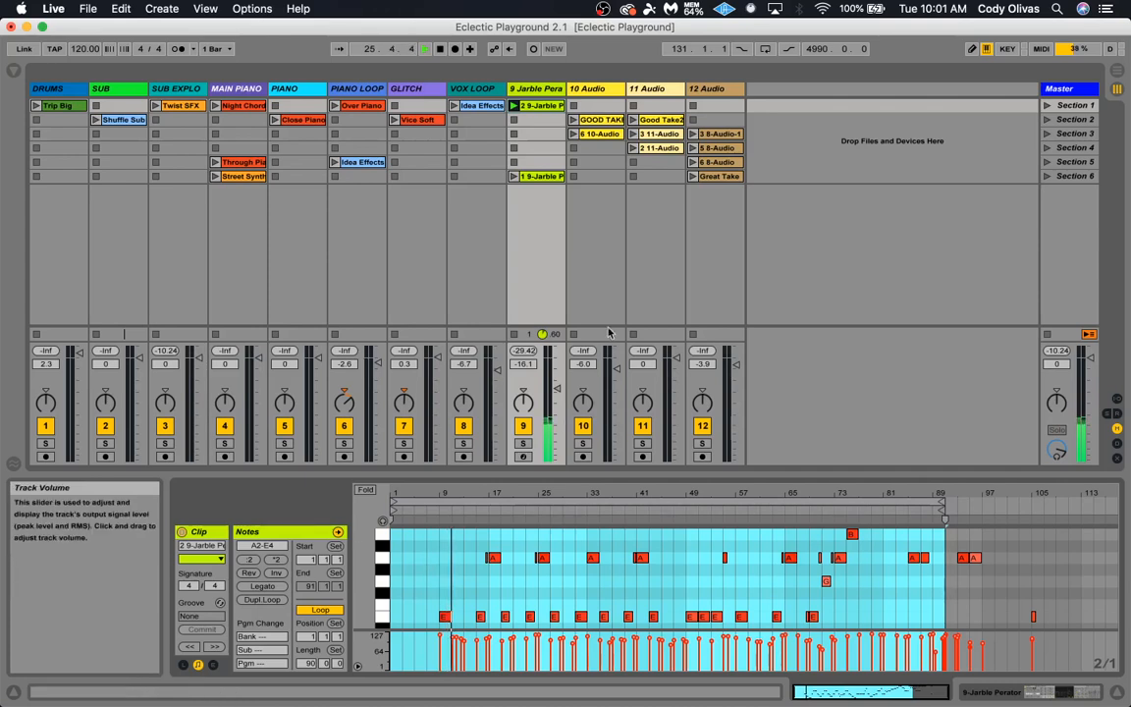
pyautogui.scroll(-5, 707, 594)
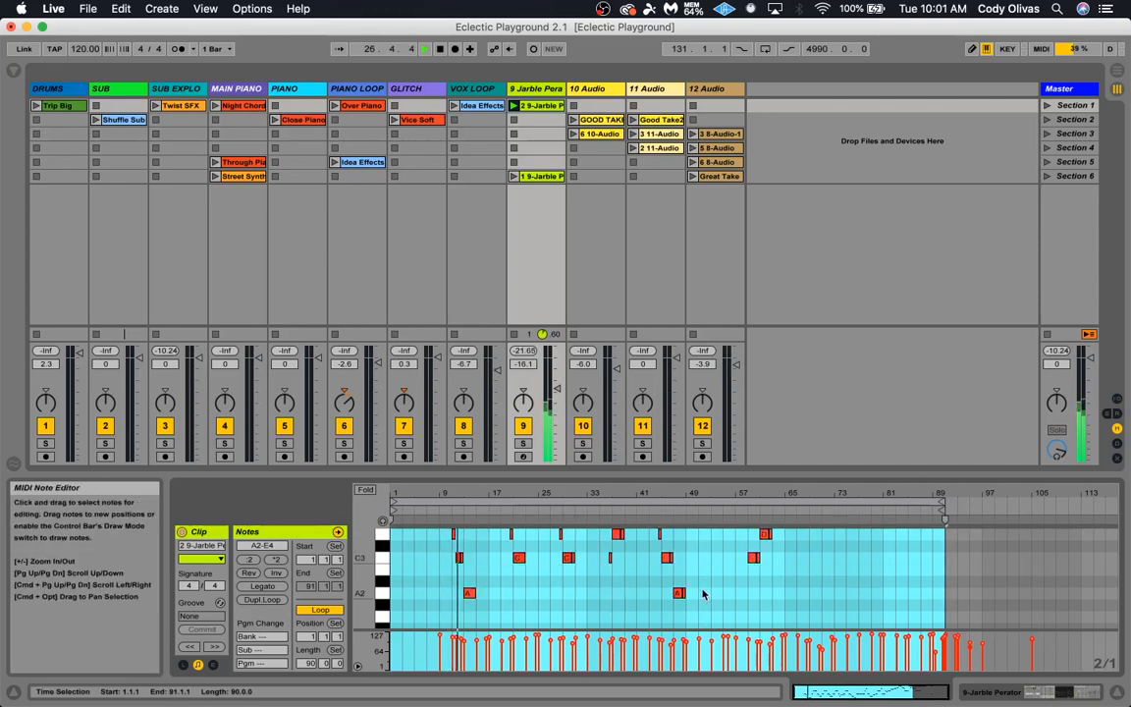
pyautogui.scroll(3, 665, 586)
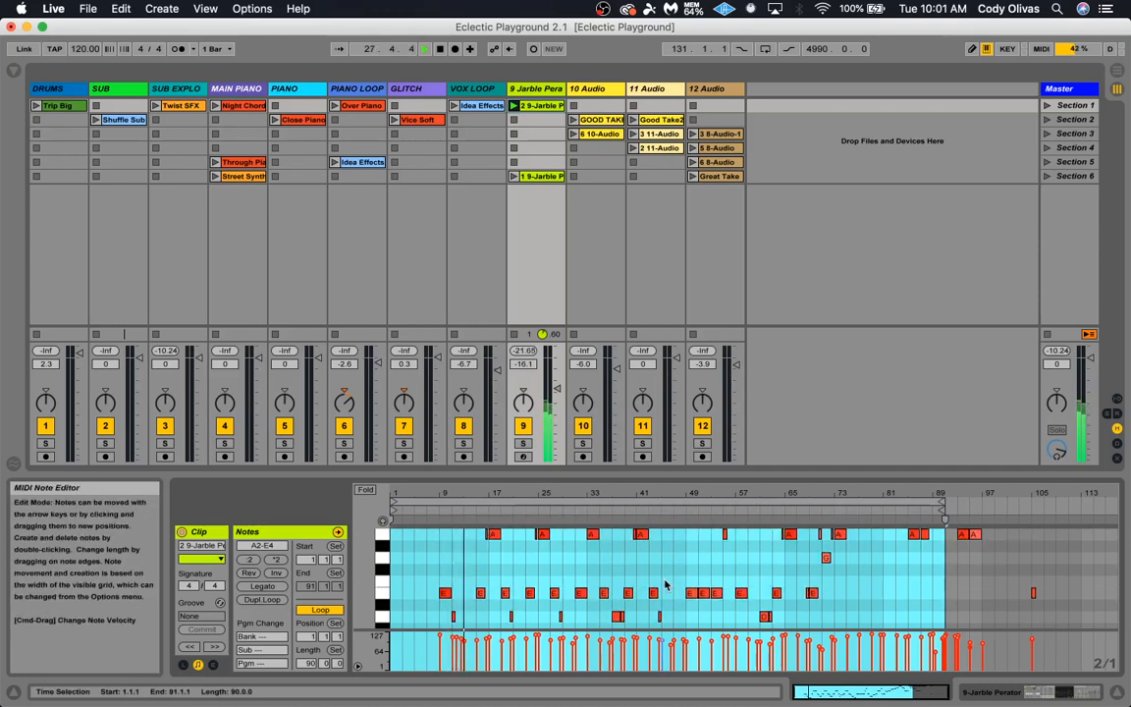
pyautogui.scroll(5, 665, 586)
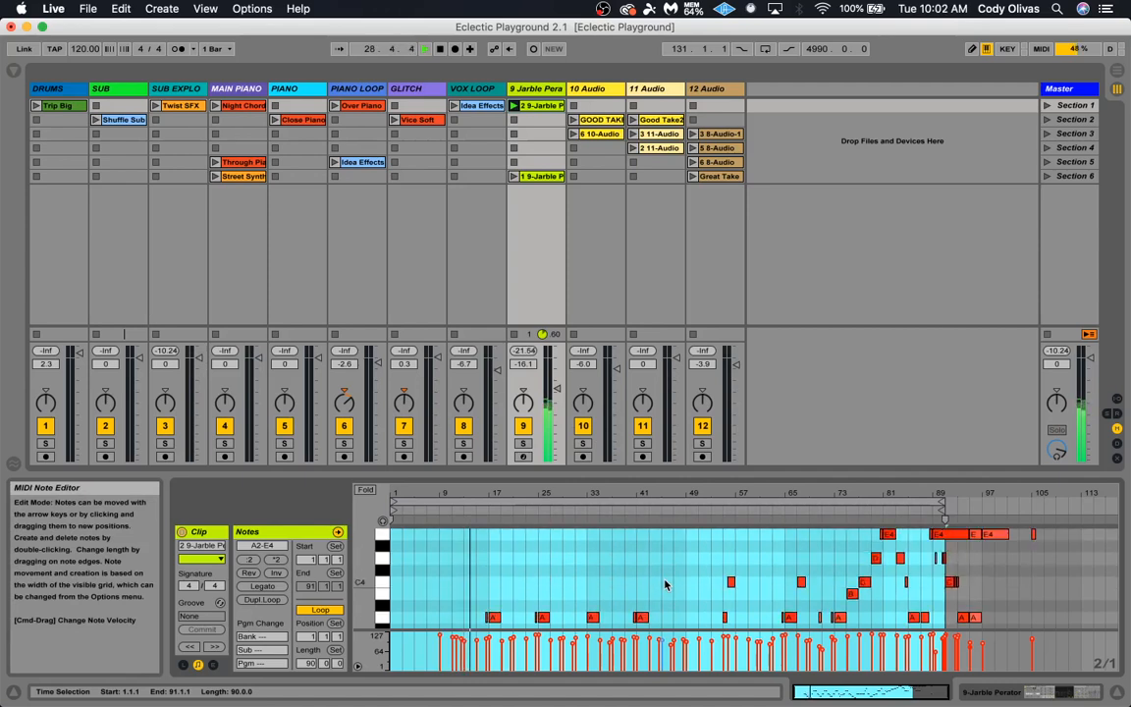
pyautogui.scroll(2, 665, 586)
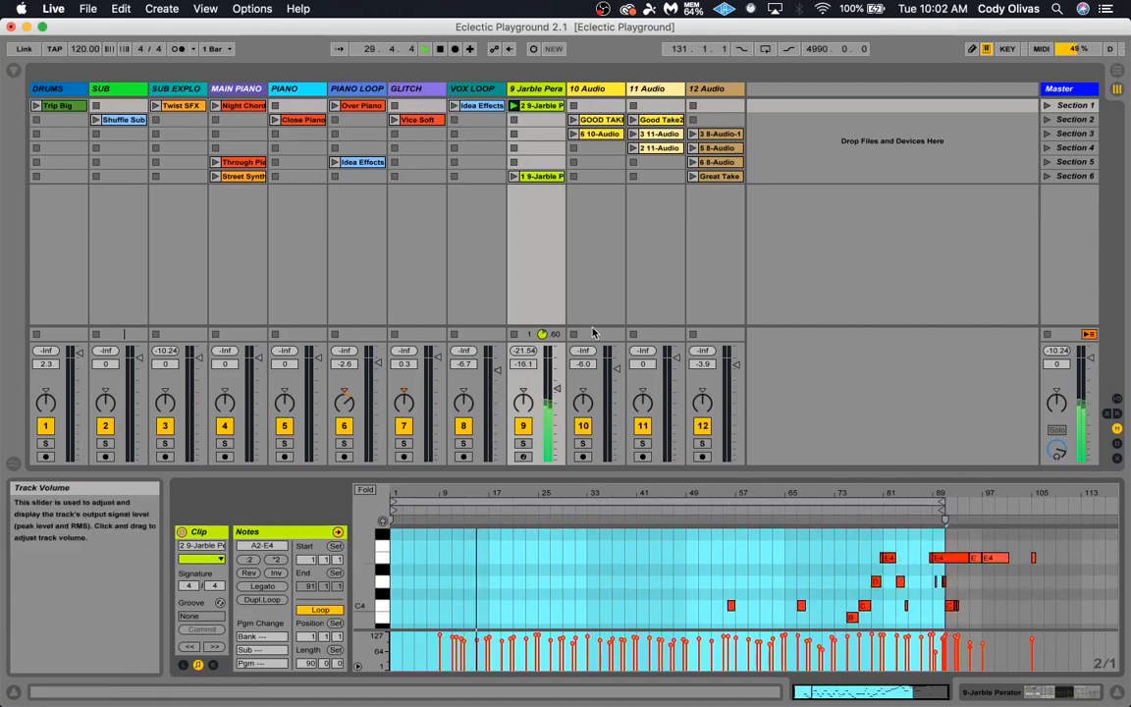
# Show the device chain of the Jarble Perator track and inspect its Operator-based instrument rack
pyautogui.click(534, 91)
pyautogui.click(863, 694)
pyautogui.click(1015, 695)
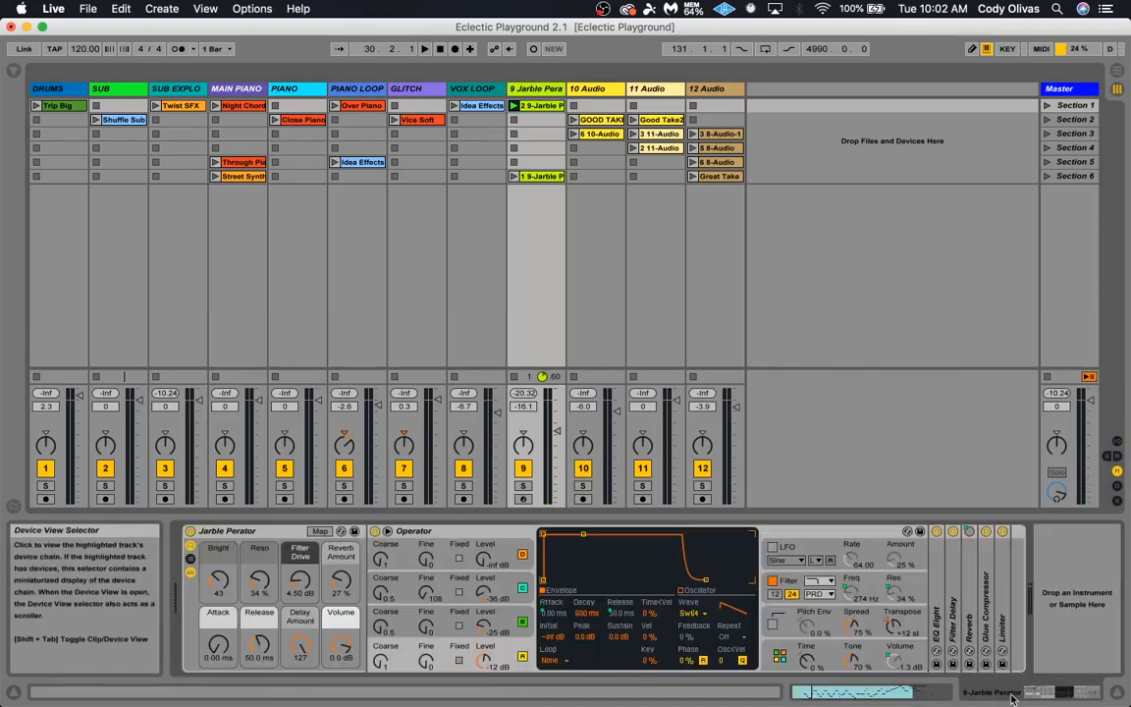
pyautogui.click(252, 536)
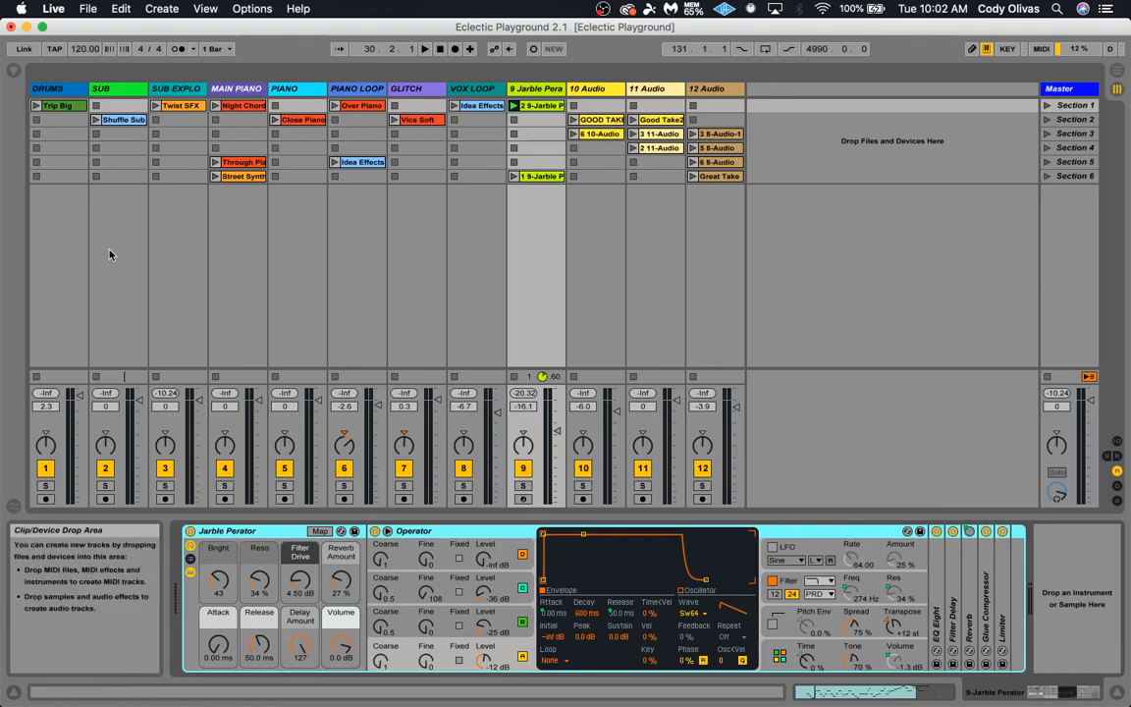
# Show the browser and look through the Operator preset folders among the instruments
pyautogui.click(14, 70)
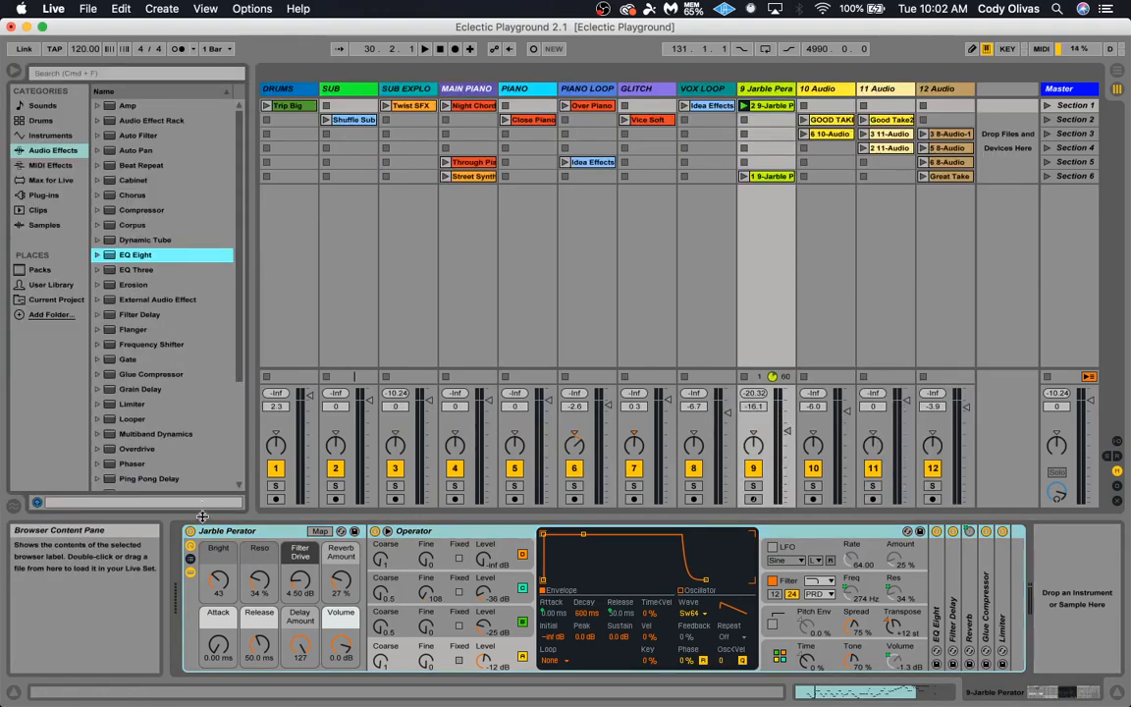
pyautogui.click(50, 134)
pyautogui.click(99, 211)
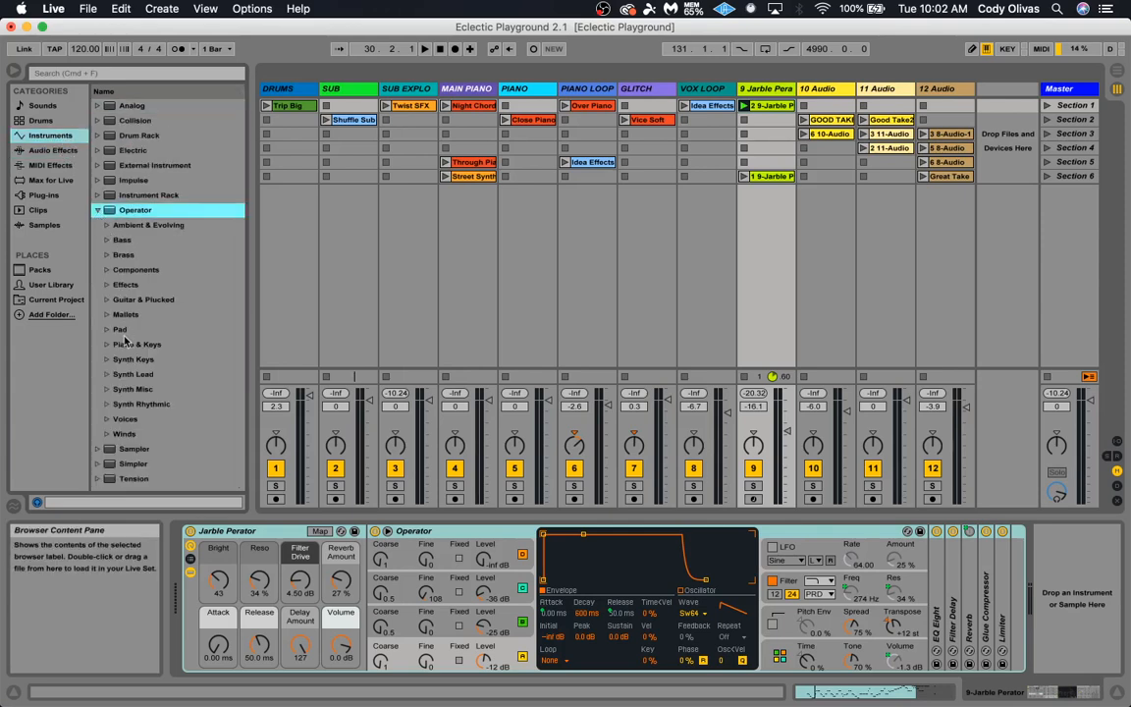
pyautogui.click(96, 210)
# Audition the Jarble Perator clip in Section 6 and view its MIDI notes
pyautogui.click(821, 90)
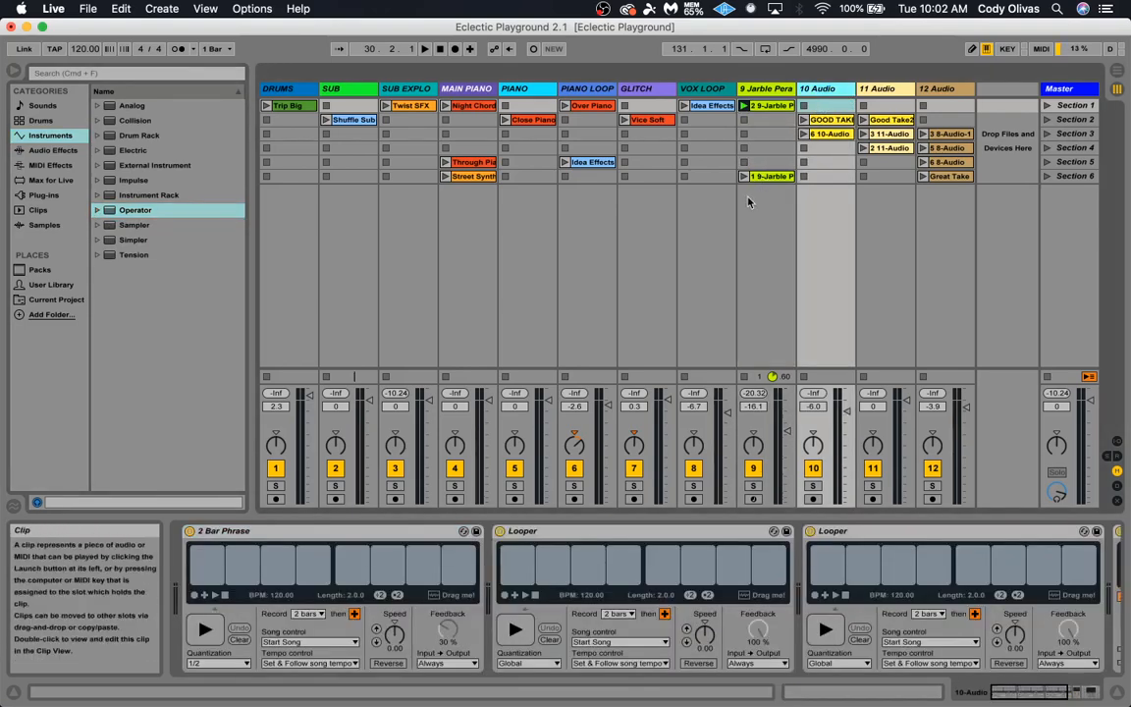
pyautogui.click(743, 177)
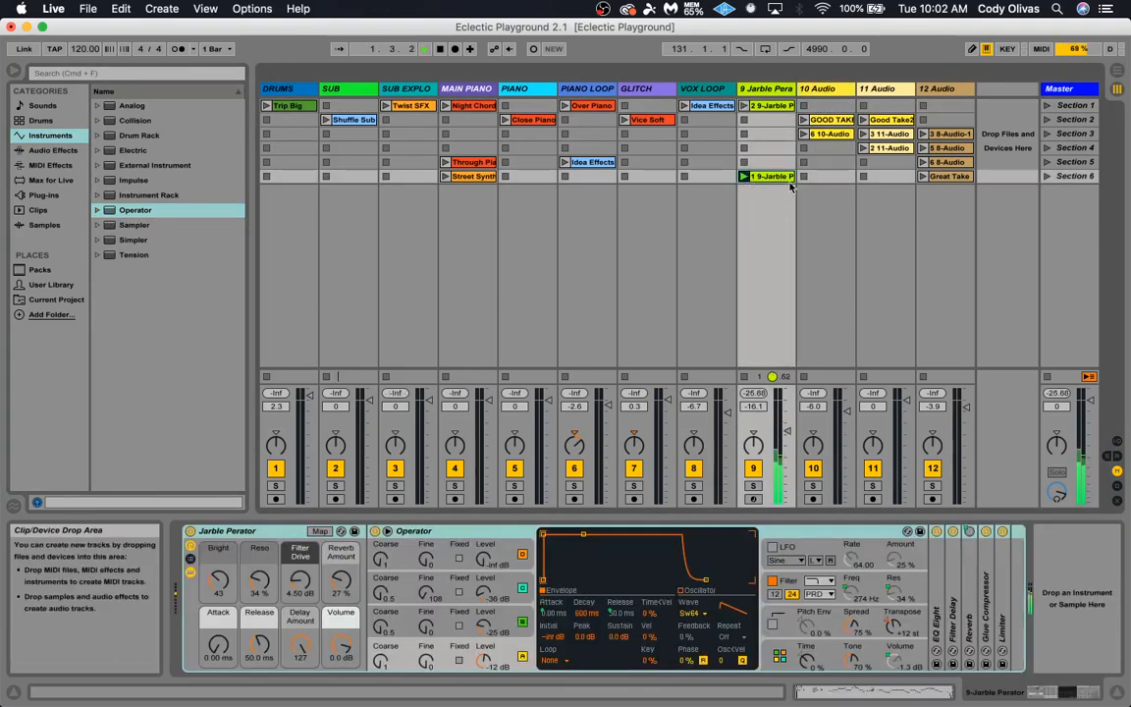
pyautogui.click(902, 697)
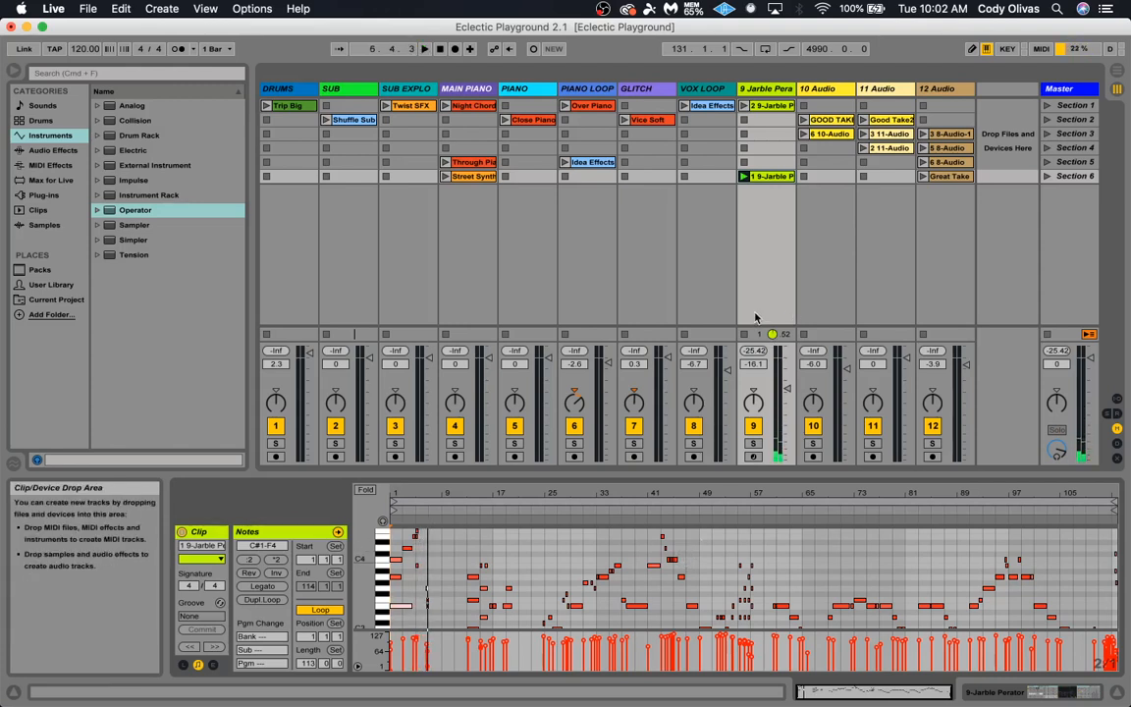
pyautogui.click(744, 120)
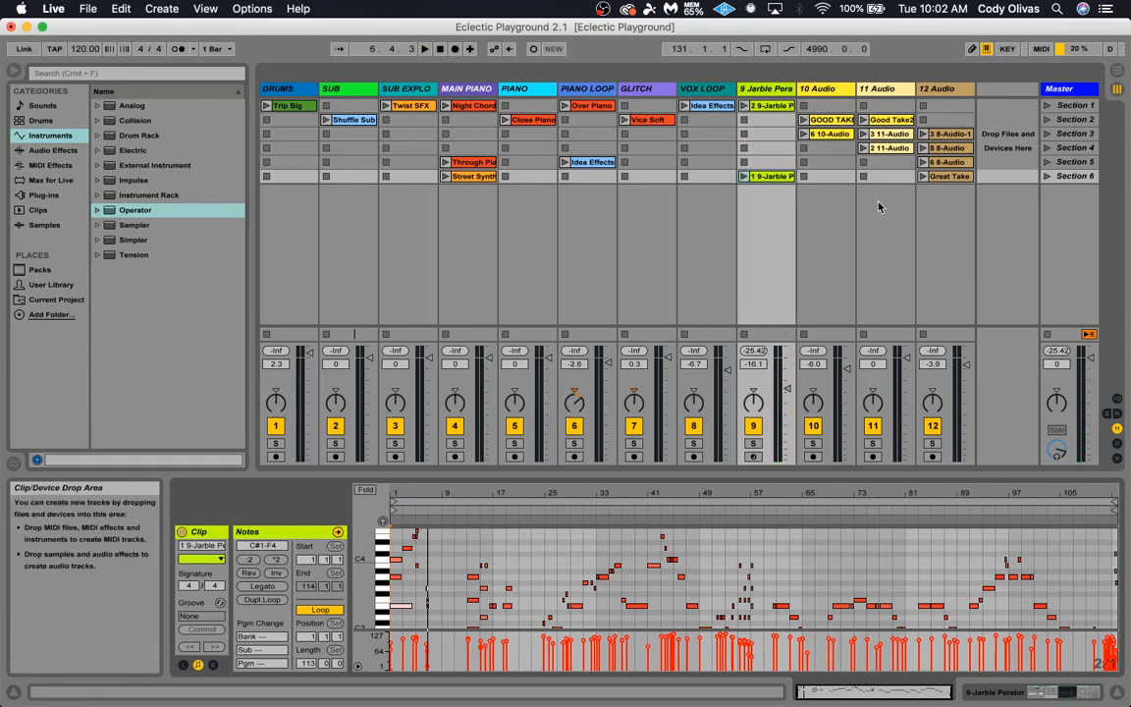
# Audition the GOOD TAKE clip on 10 Audio and the Good Take2 clip on 11 Audio, stopping playback of each
pyautogui.click(817, 88)
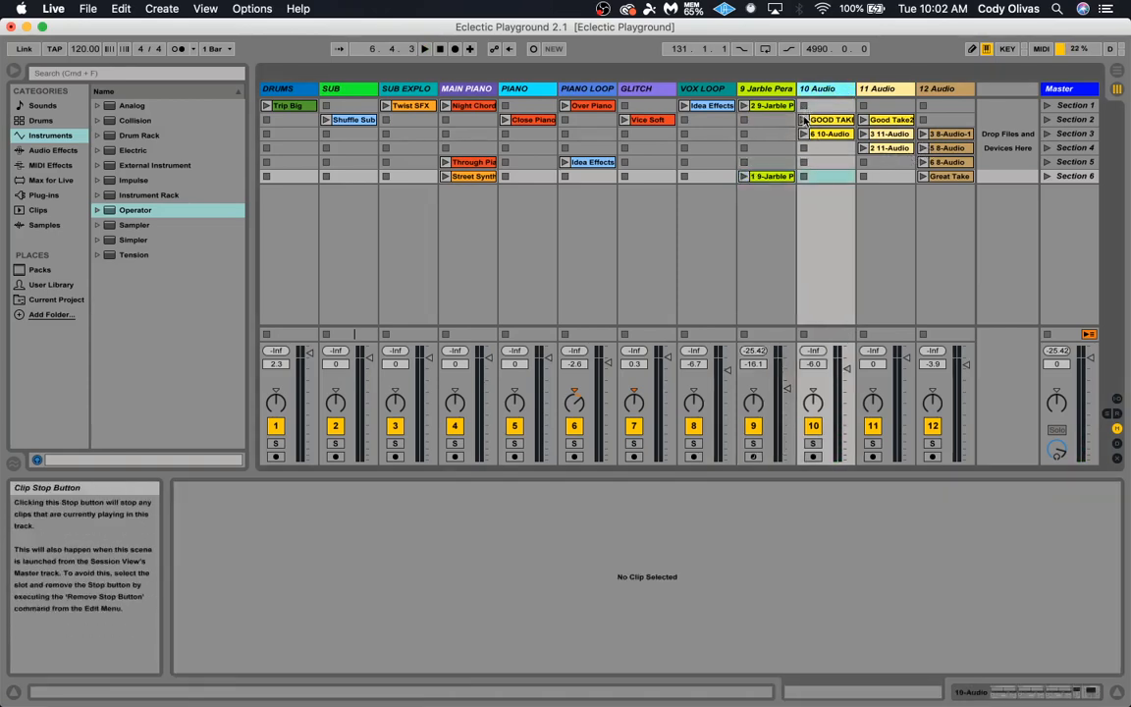
pyautogui.click(803, 120)
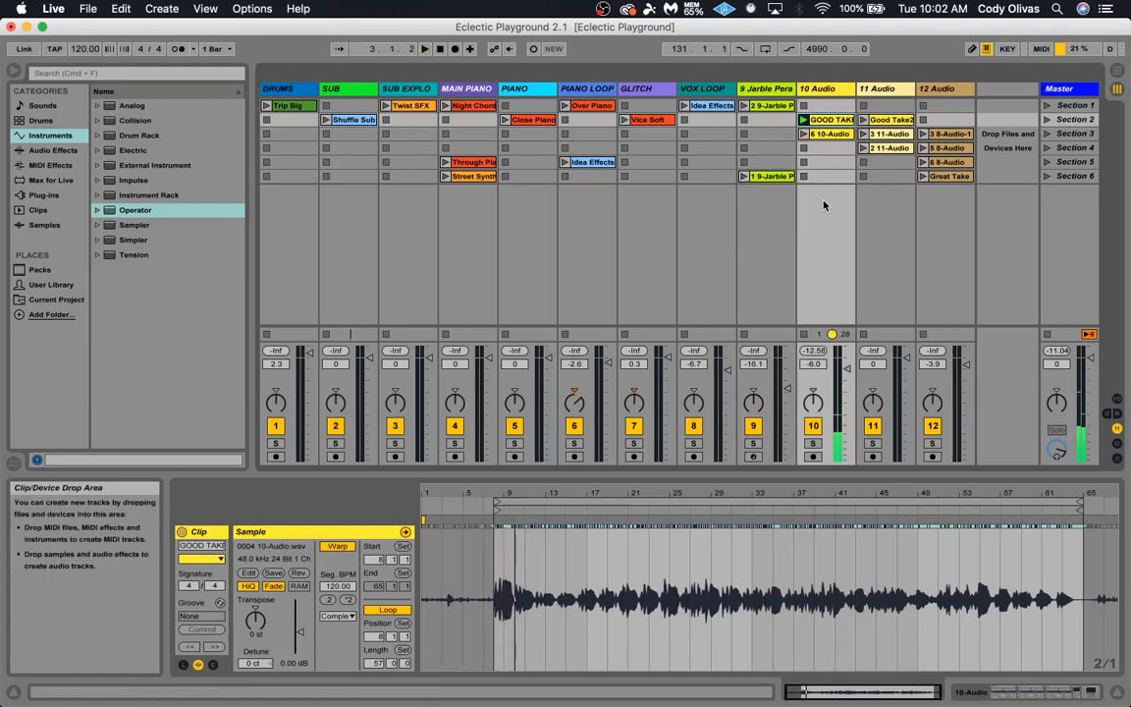
pyautogui.click(862, 92)
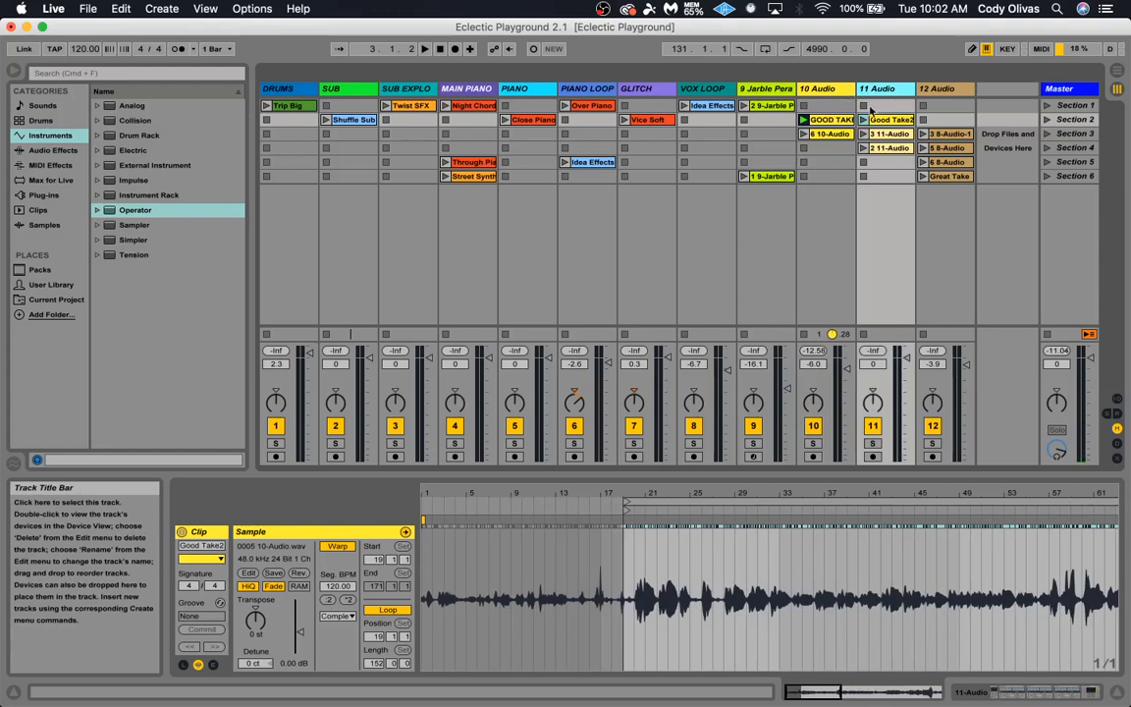
pyautogui.click(863, 118)
pyautogui.click(804, 155)
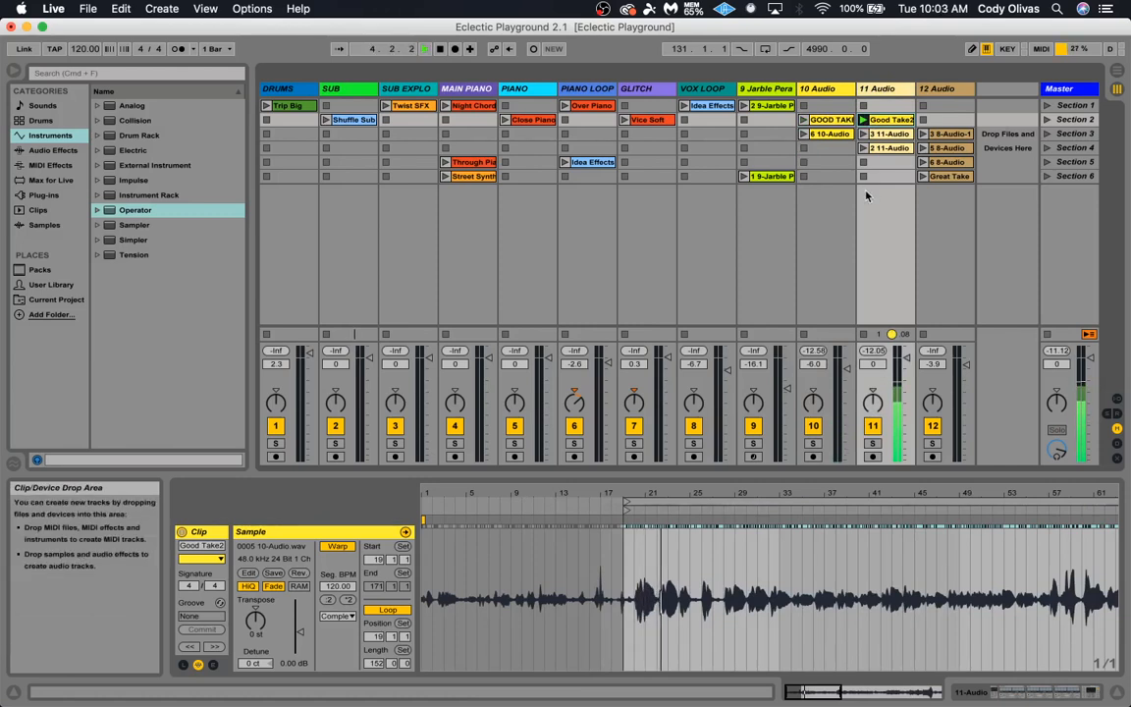
pyautogui.click(863, 162)
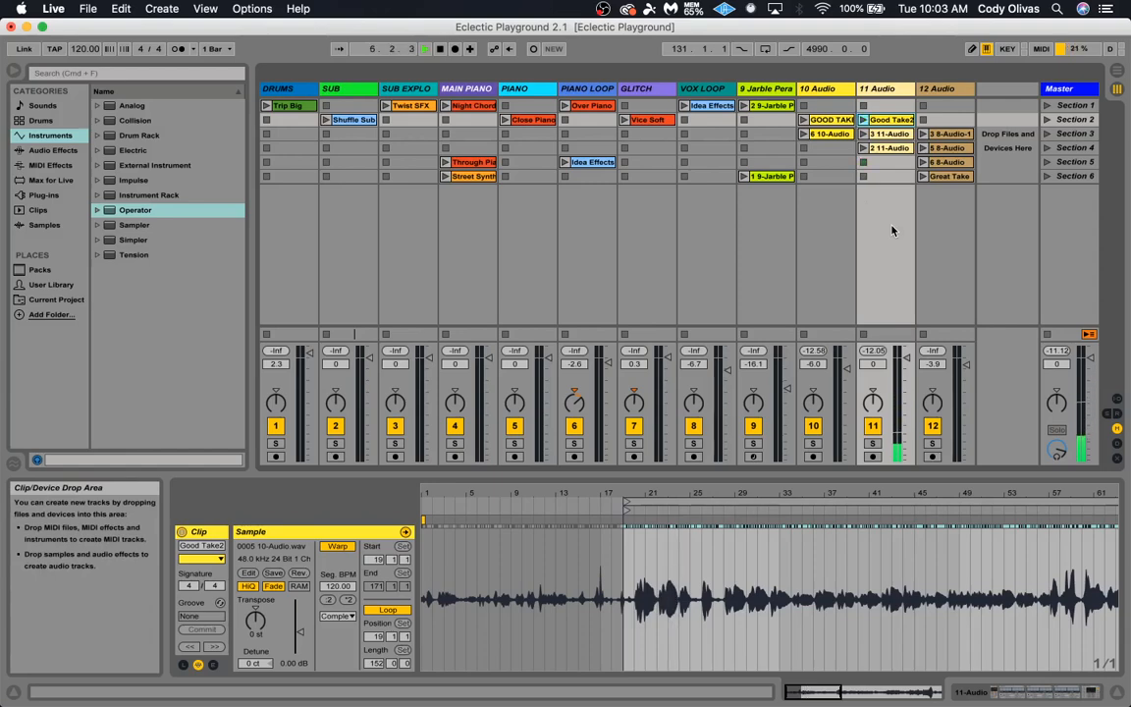
# Open the Great Take clip on the 12 Audio track and audition it from its beginning
pyautogui.click(945, 119)
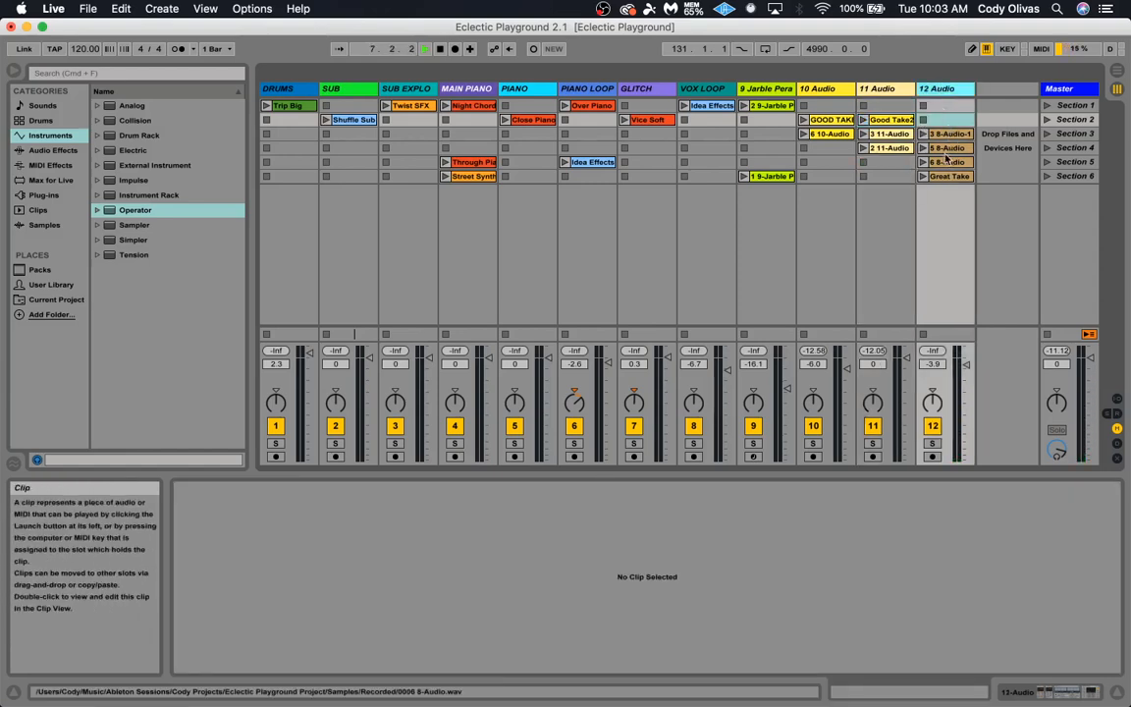
pyautogui.click(948, 177)
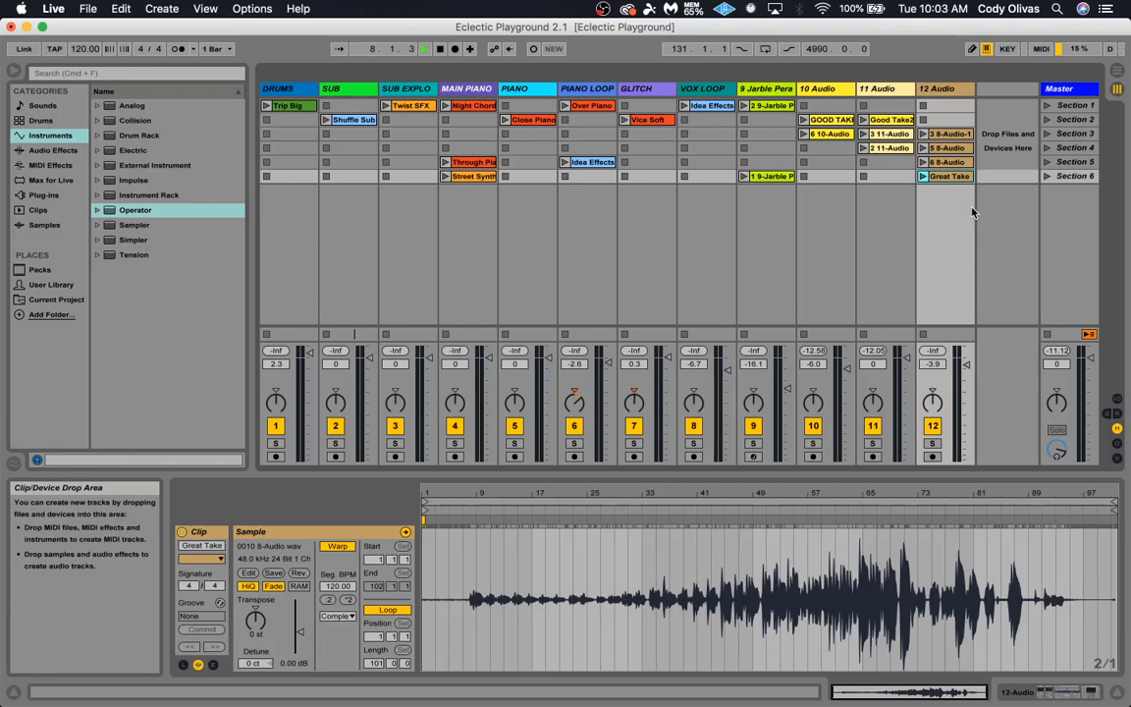
pyautogui.click(924, 176)
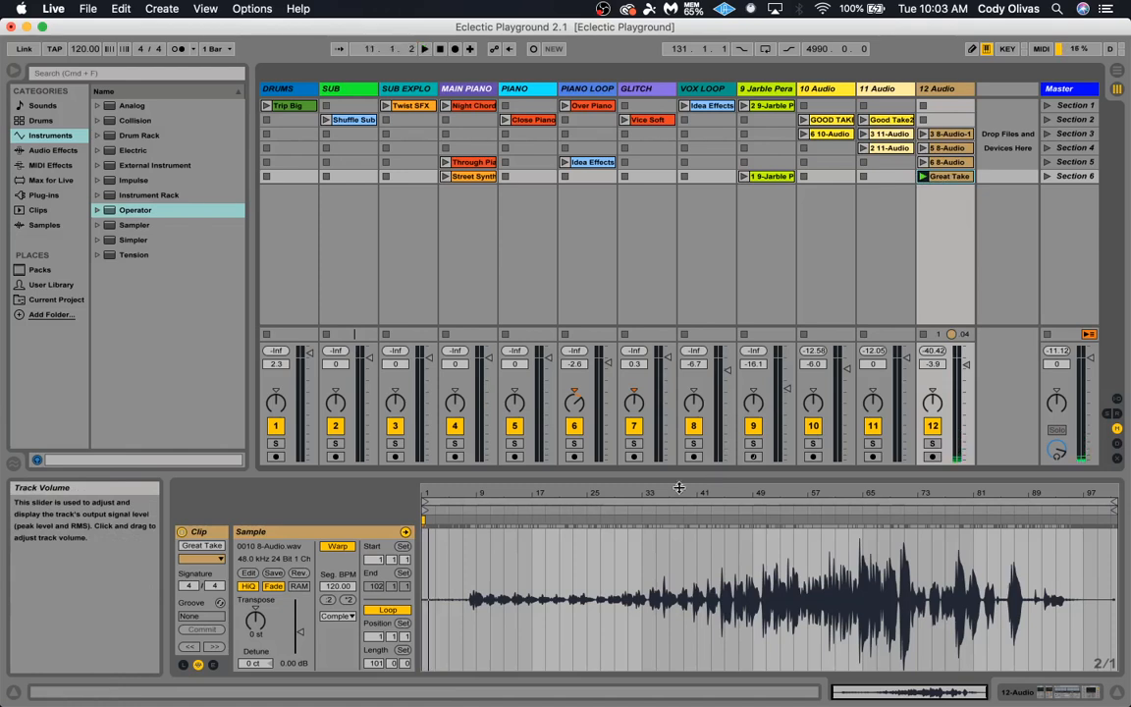
# Trim the silence before Great Take by moving its loop start to bar 8, checking the new start by ear
pyautogui.moveTo(426, 502); pyautogui.dragTo(479, 506)
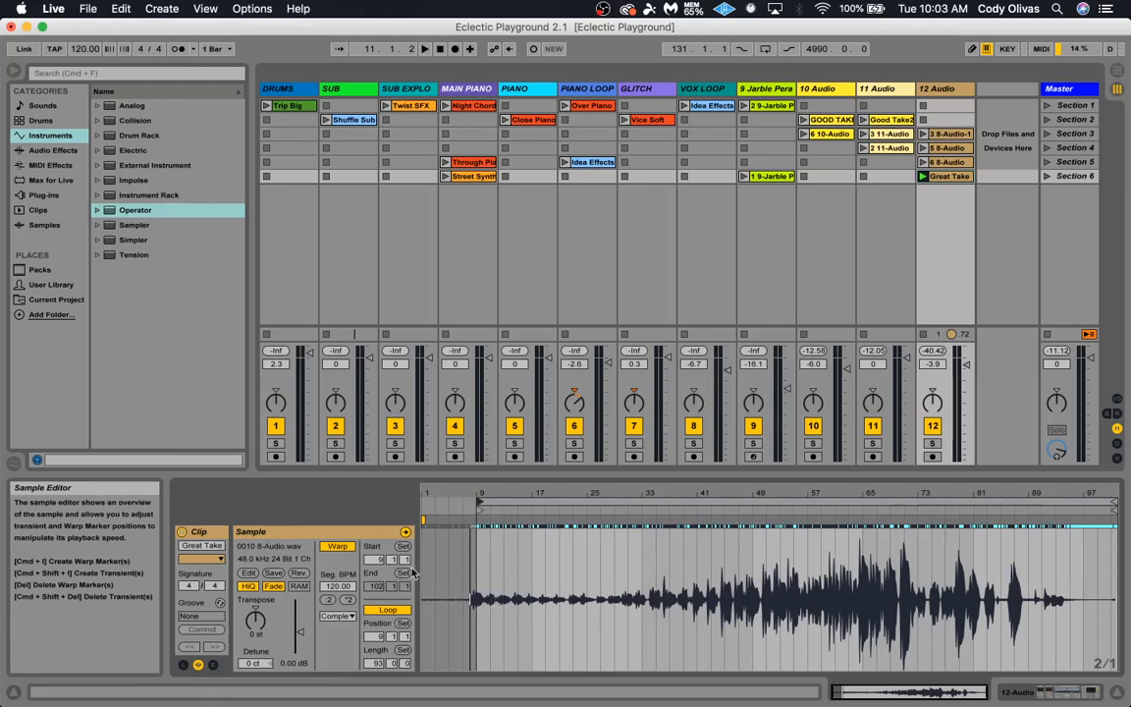
pyautogui.click(923, 177)
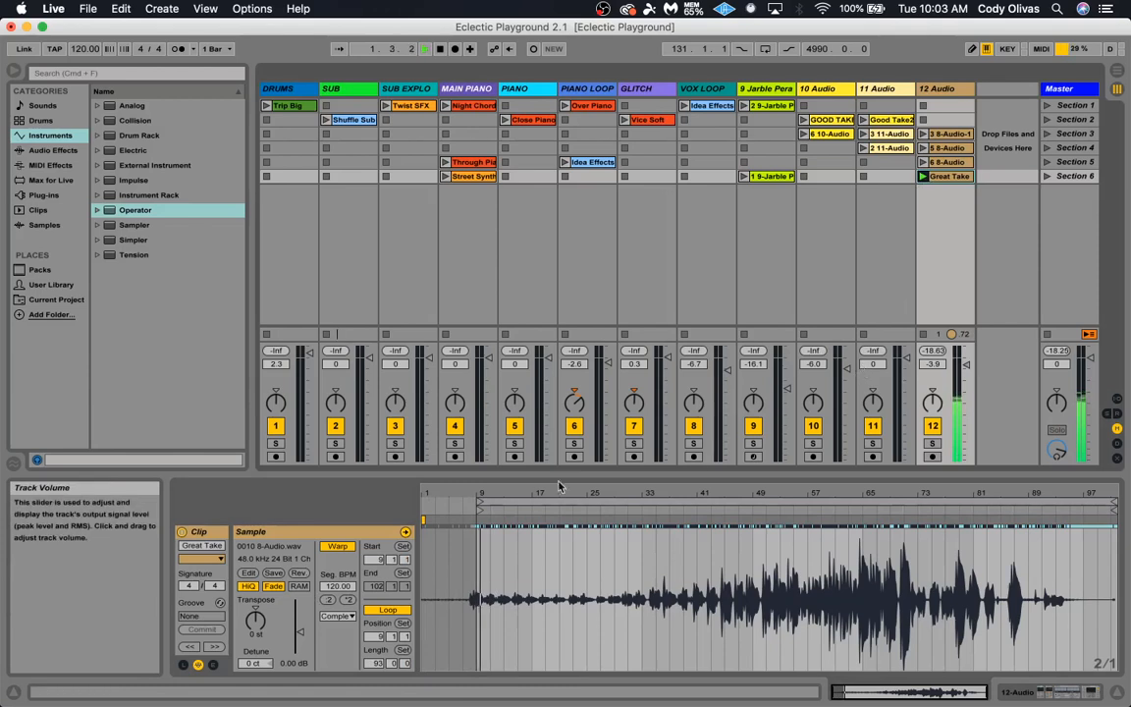
pyautogui.moveTo(480, 502); pyautogui.dragTo(474, 502)
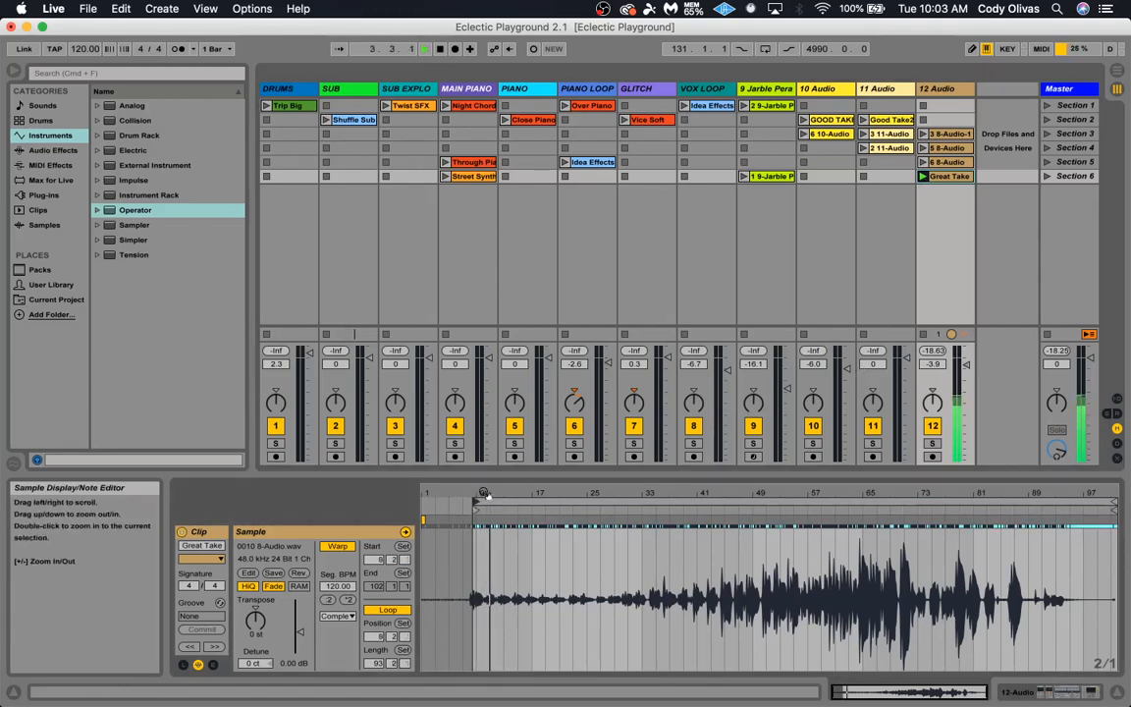
pyautogui.moveTo(484, 494); pyautogui.dragTo(641, 580)
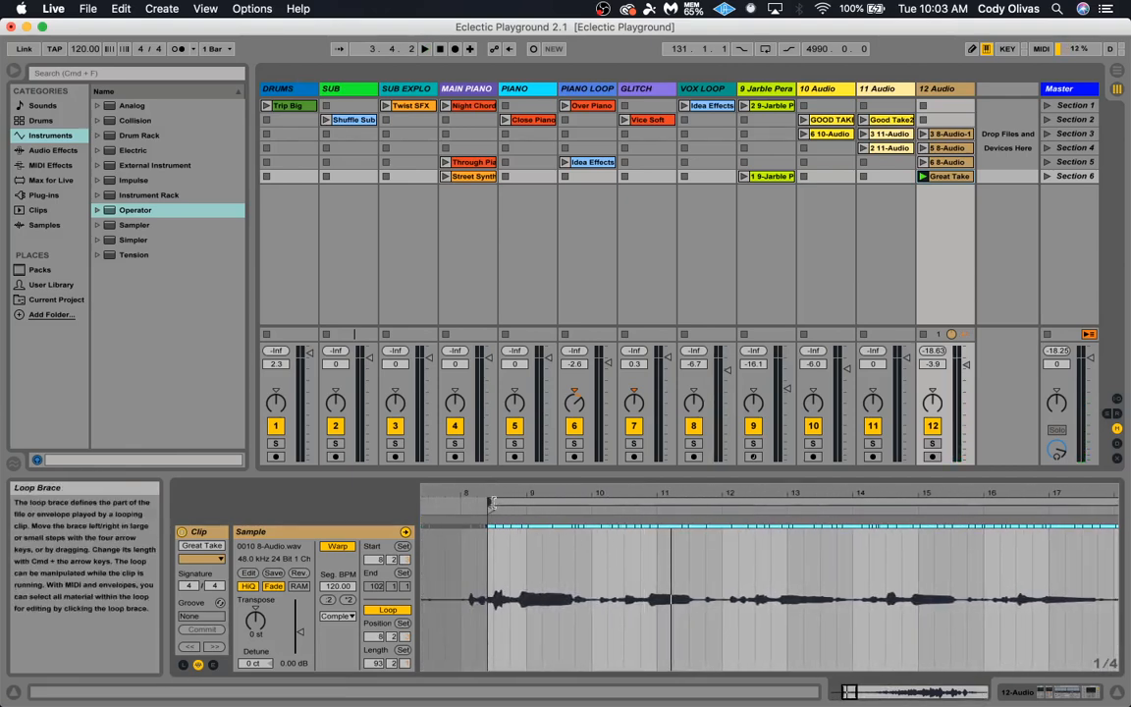
pyautogui.moveTo(490, 503); pyautogui.dragTo(463, 503)
pyautogui.press('space')
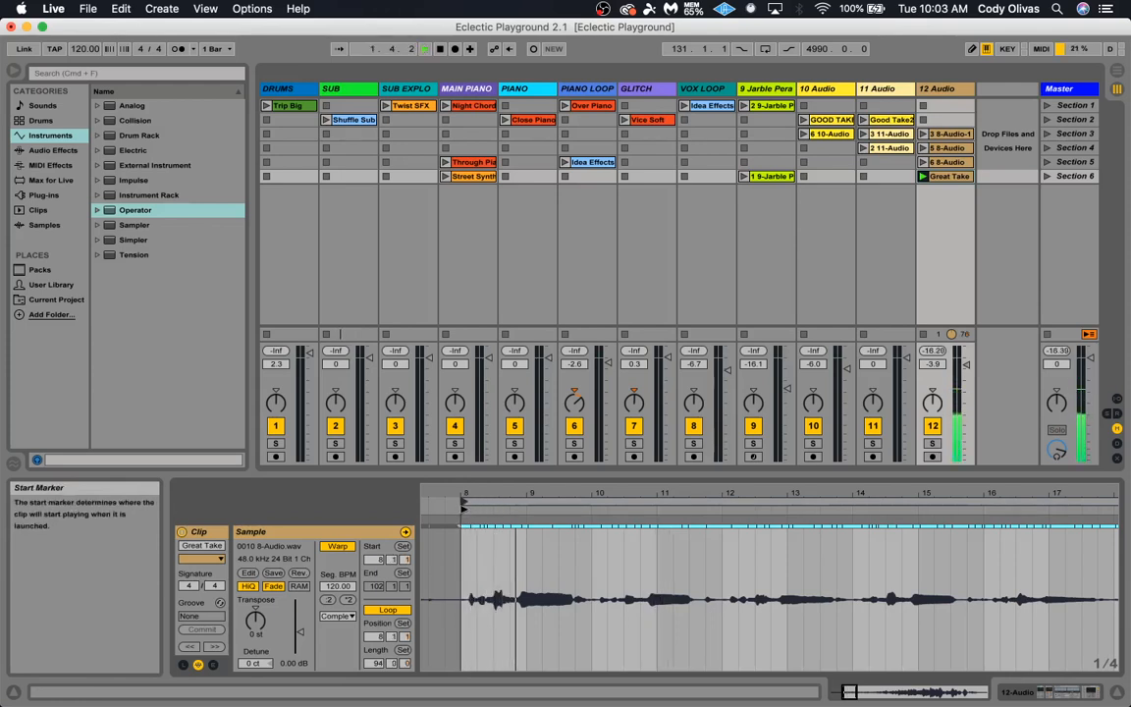
pyautogui.press('space')
# Move the Great Take clip up to Section 2, in line with the good takes on 10 Audio and 11 Audio
pyautogui.moveTo(949, 177); pyautogui.dragTo(947, 121)
pyautogui.click(885, 121)
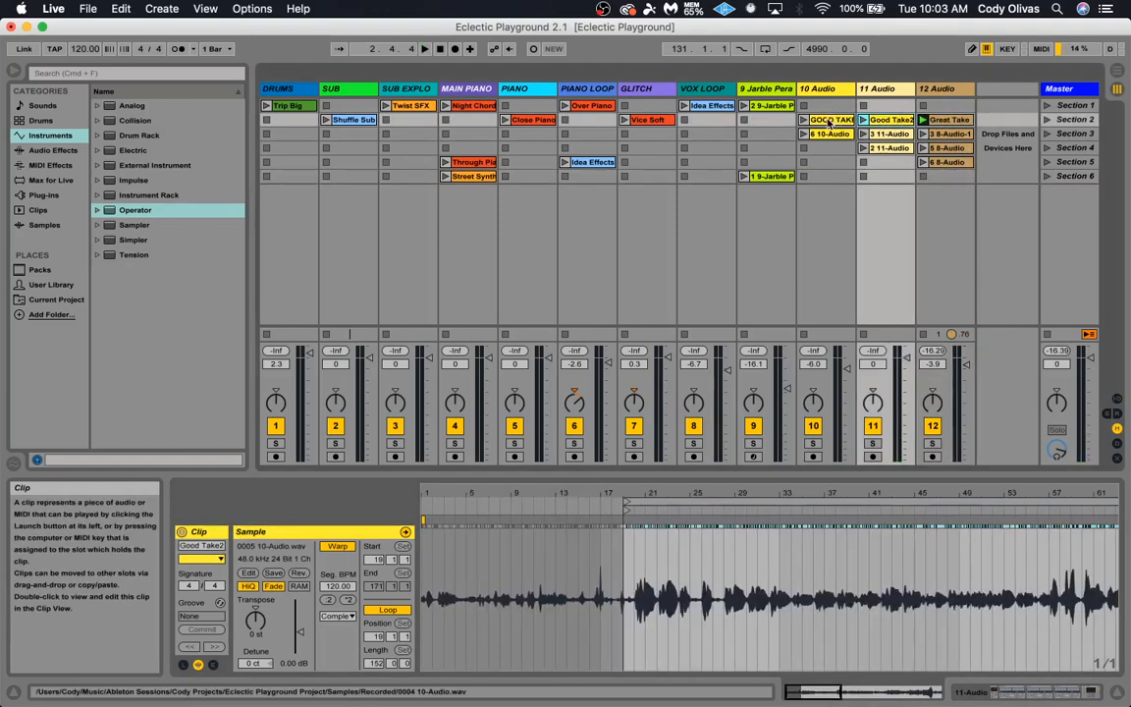
pyautogui.click(947, 122)
# Move the remaining takes on the 10, 11 and 12 Audio tracks down into Sections 4 to 6, away from the good takes
pyautogui.moveTo(945, 164)
pyautogui.mouseDown()
pyautogui.moveTo(946, 175)
pyautogui.moveTo(946, 161)
pyautogui.mouseUp()
pyautogui.moveTo(949, 136); pyautogui.dragTo(890, 164)
pyautogui.click(880, 164)
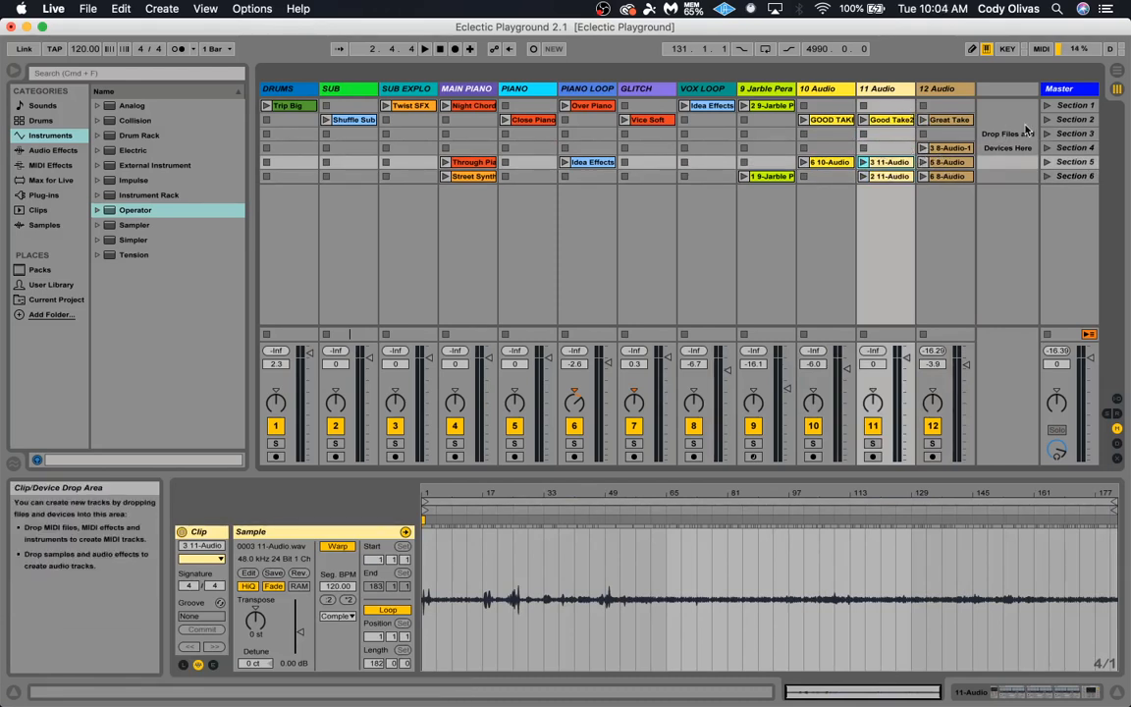
# Launch the Section 1 scene and audition Great Take and GOOD TAKE over it
pyautogui.click(1048, 106)
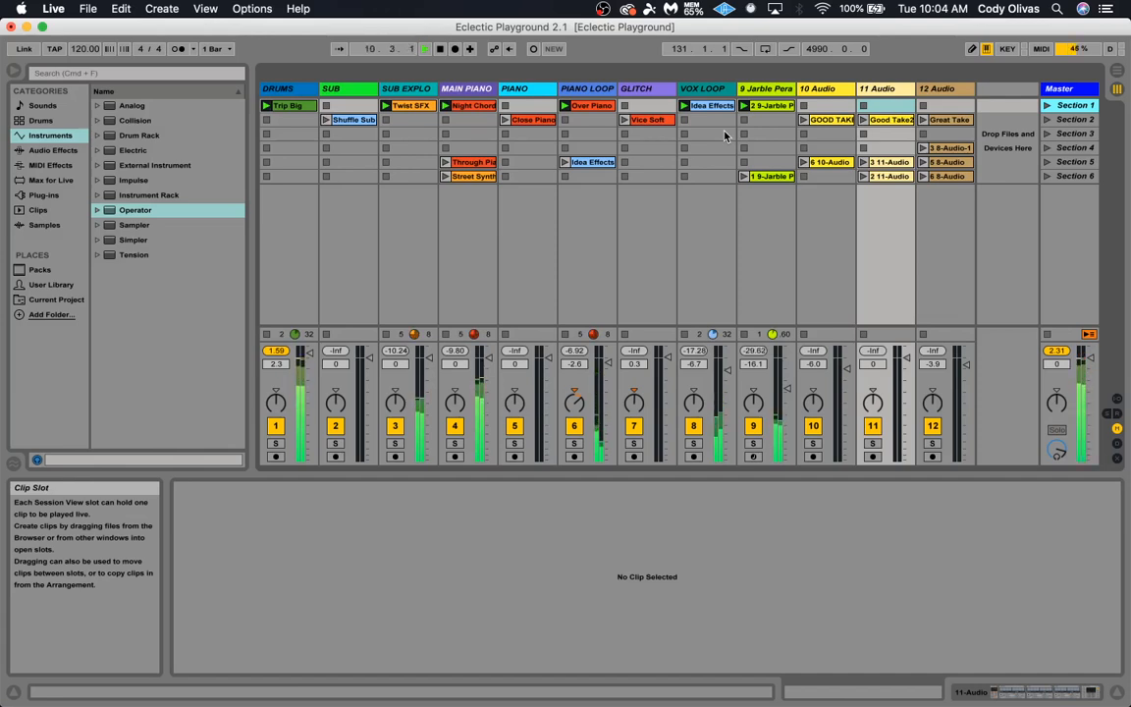
pyautogui.click(923, 120)
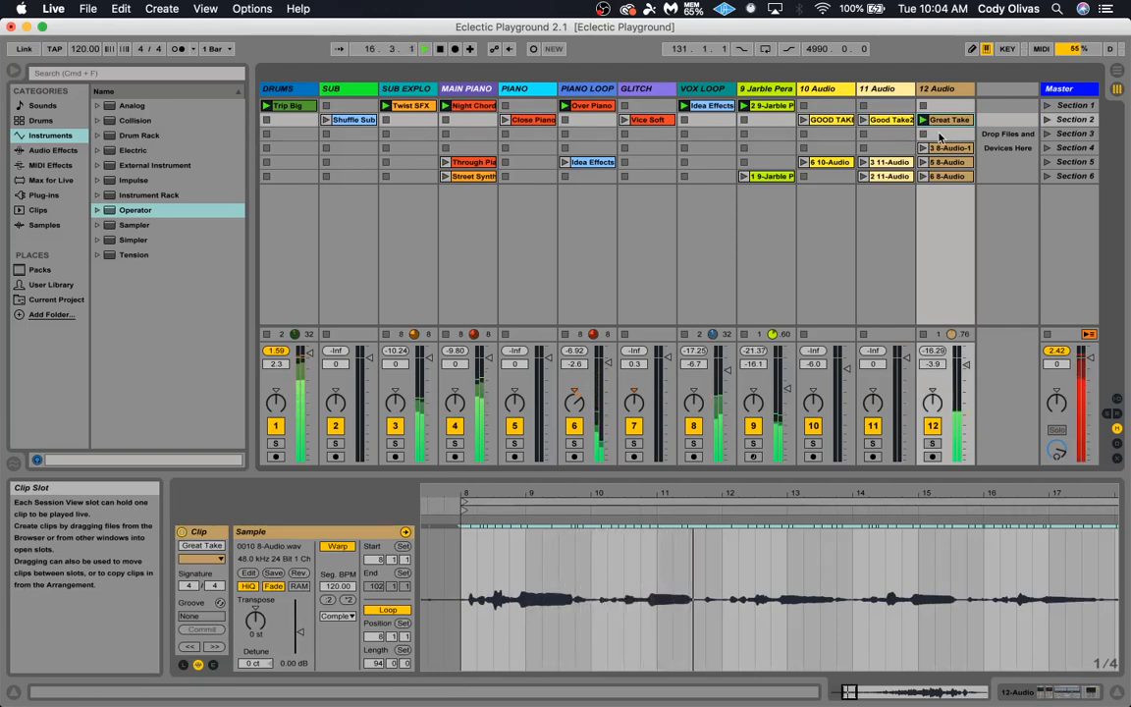
pyautogui.click(803, 121)
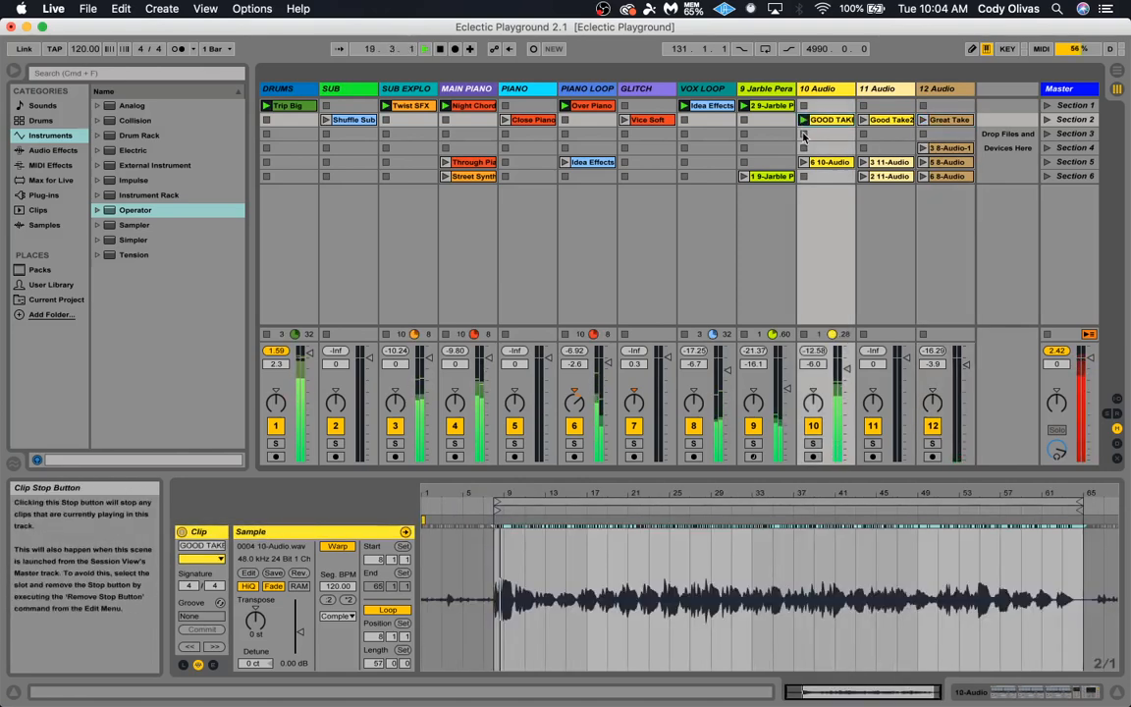
# Show the 10 Audio track's devices and test recording, overdubbing and stopping its 2 Bar Phrase looper over the playing clips
pyautogui.doubleClick(855, 254)
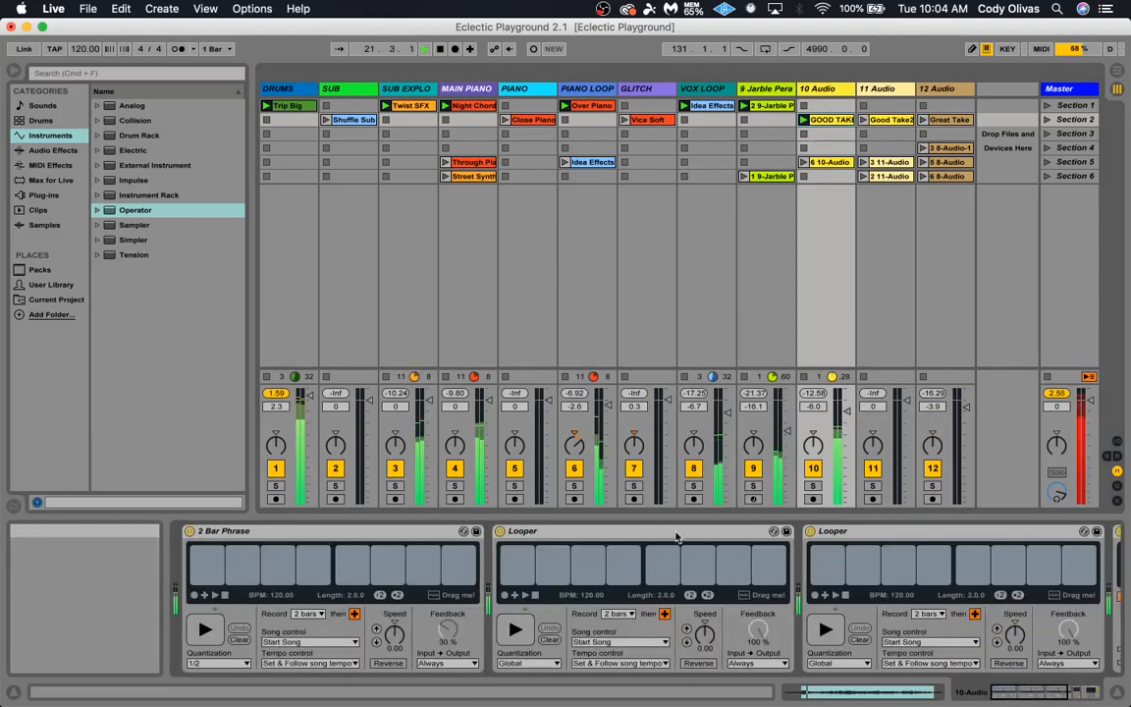
pyautogui.hscroll(10, 675, 550)
pyautogui.hscroll(-10, 780, 573)
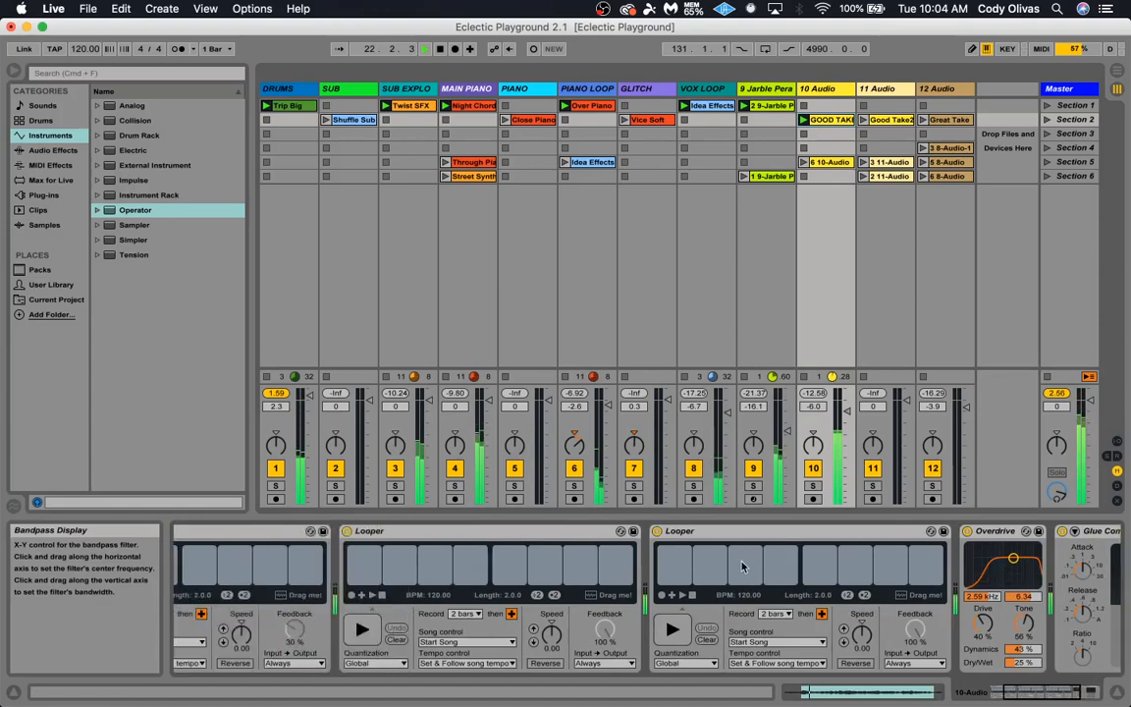
pyautogui.click(204, 629)
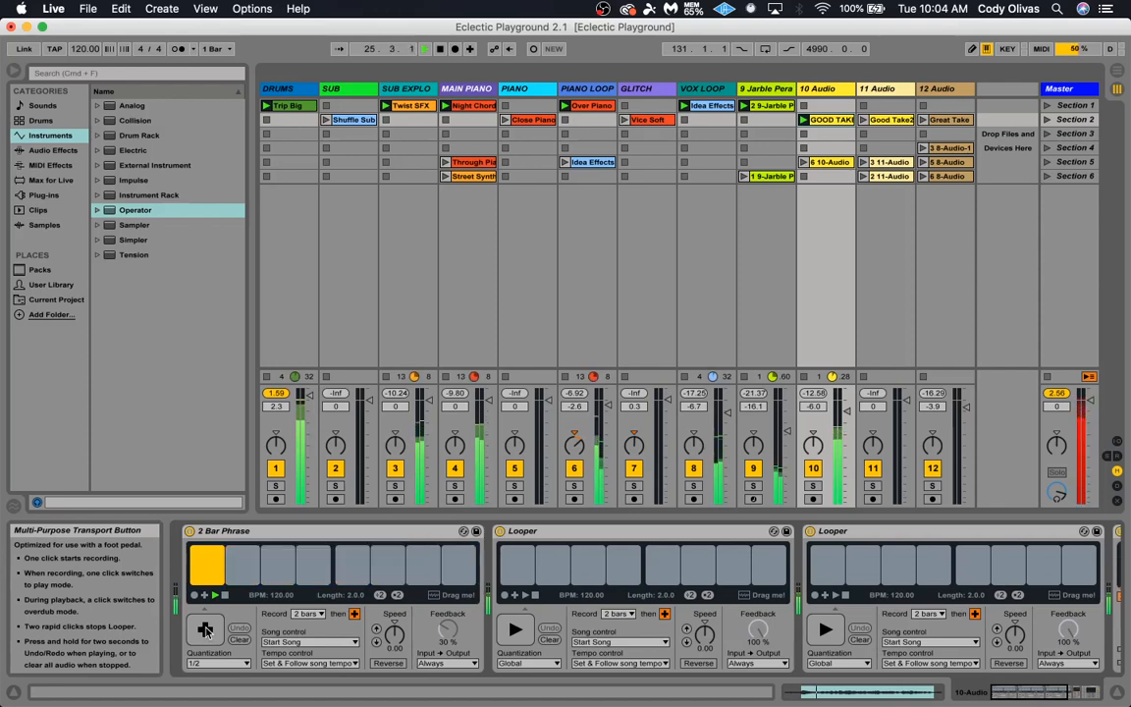
pyautogui.click(204, 629)
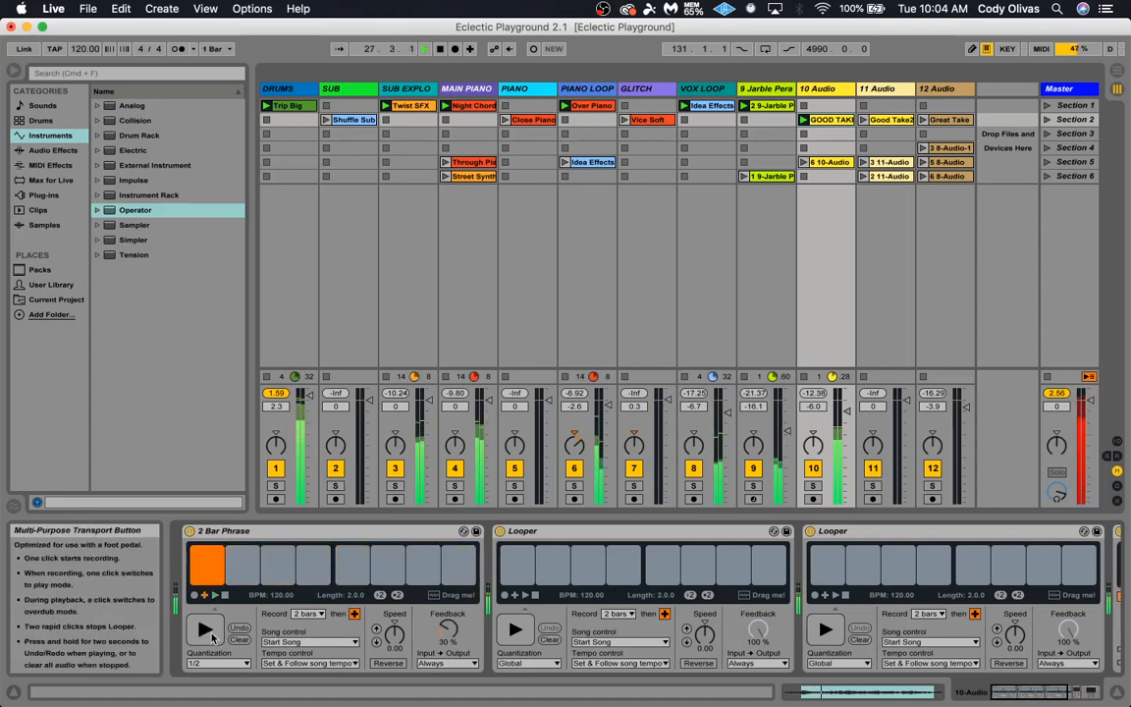
pyautogui.click(225, 595)
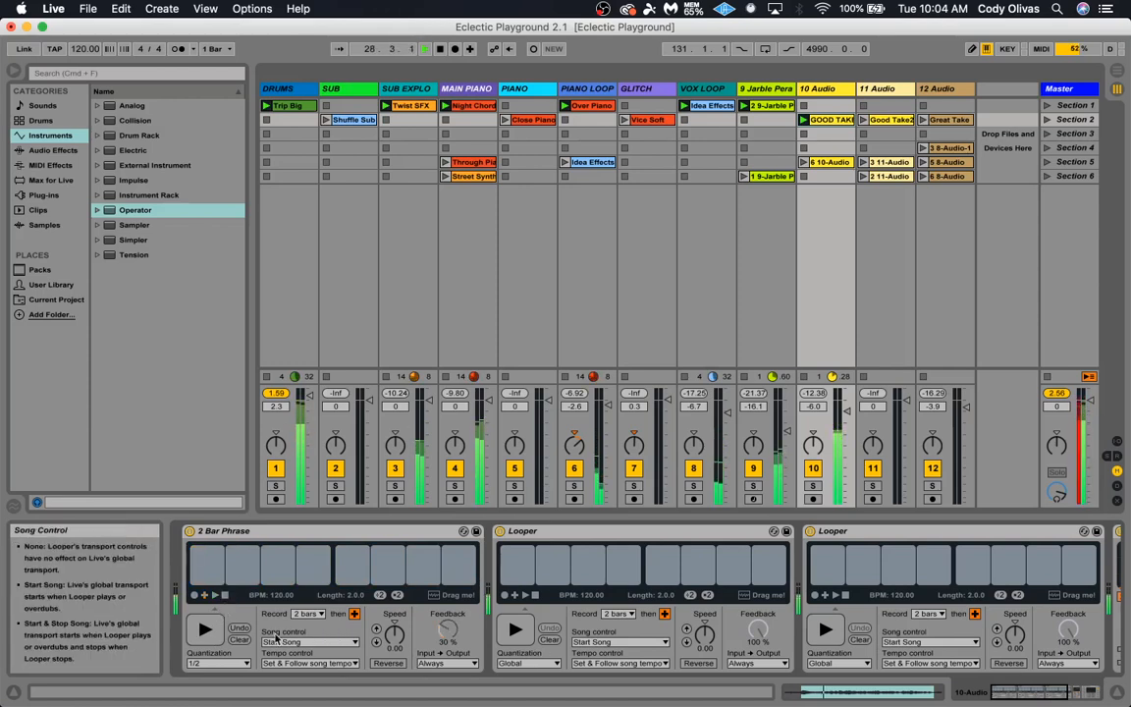
pyautogui.click(205, 630)
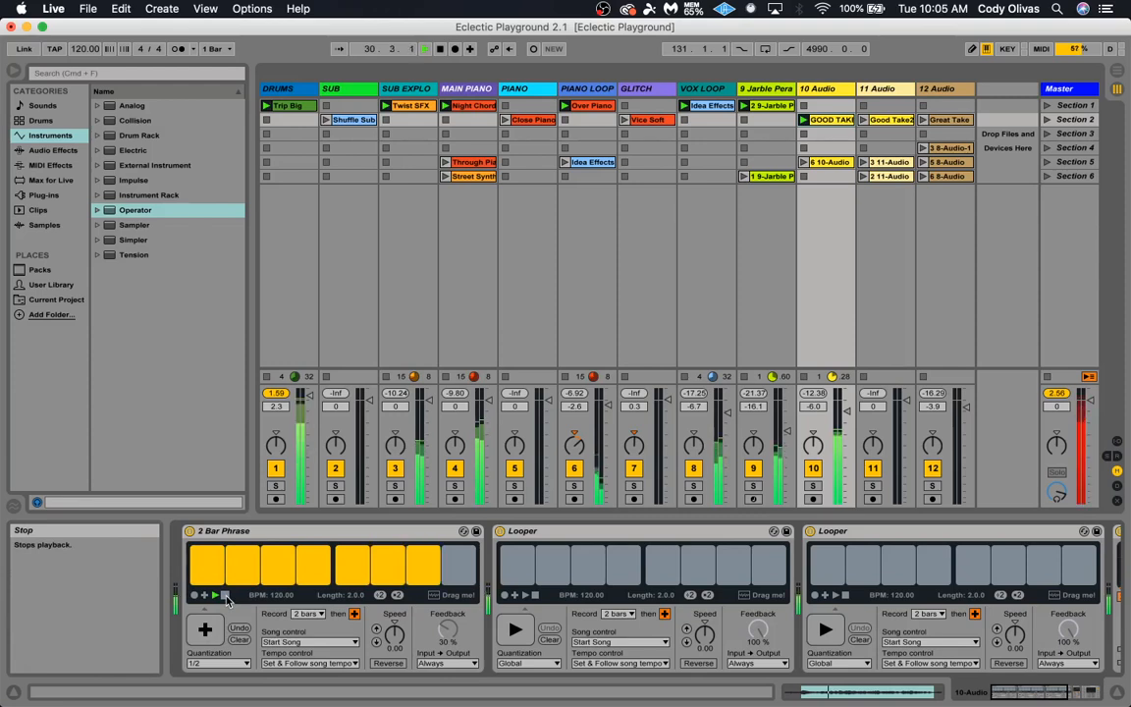
pyautogui.click(225, 595)
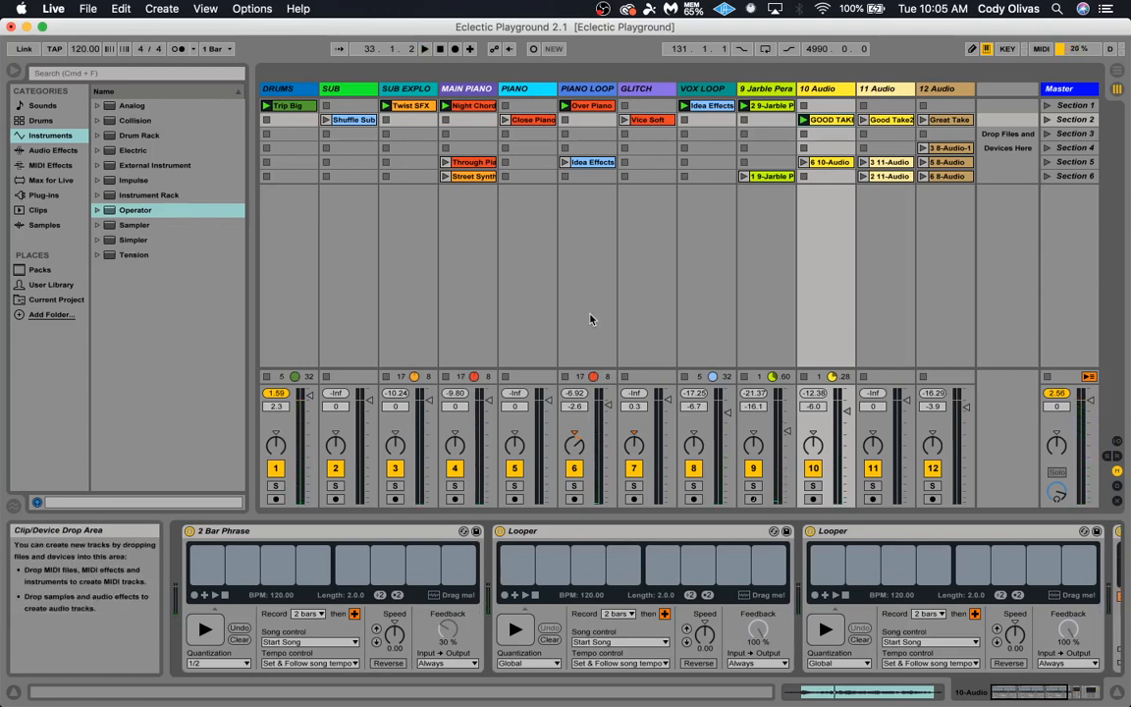
pyautogui.click(341, 534)
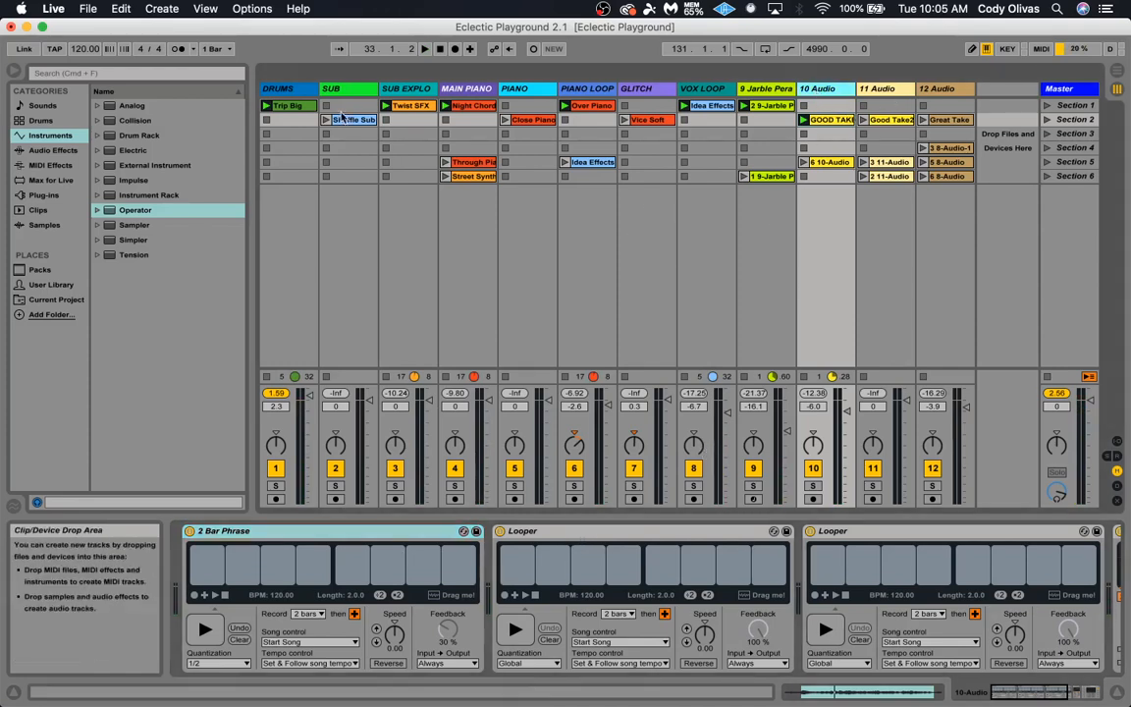
# Try out a different volume on the DRUMS track and undo the change
pyautogui.click(286, 88)
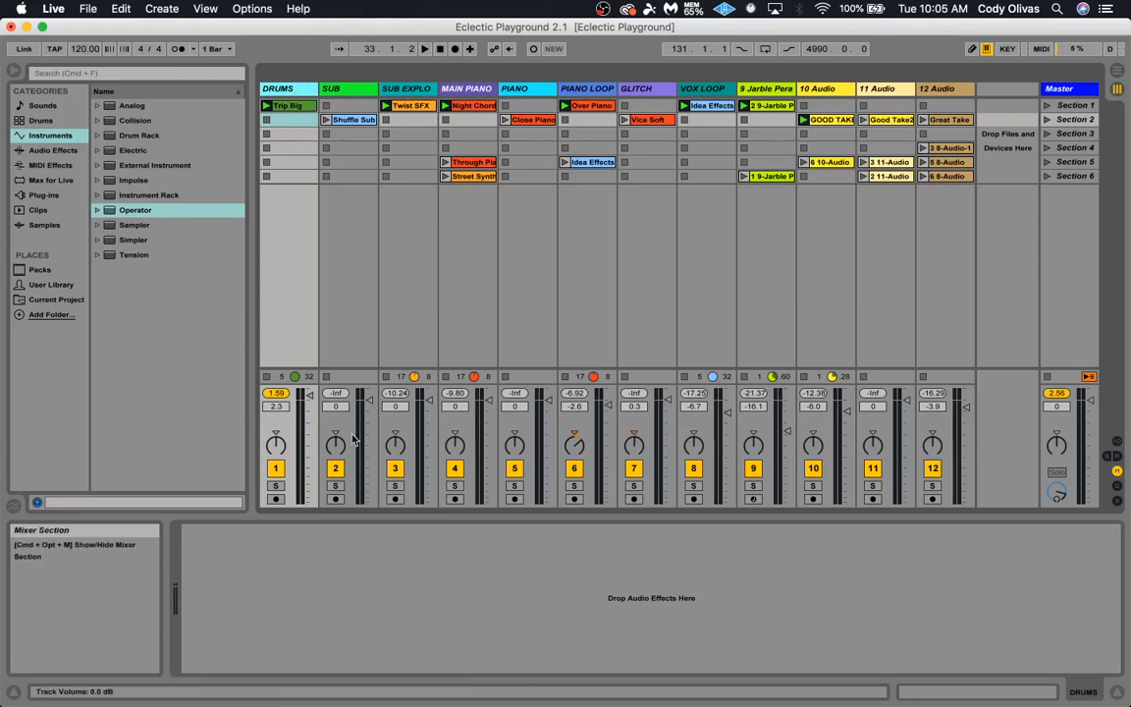
pyautogui.moveTo(310, 395); pyautogui.dragTo(309, 433)
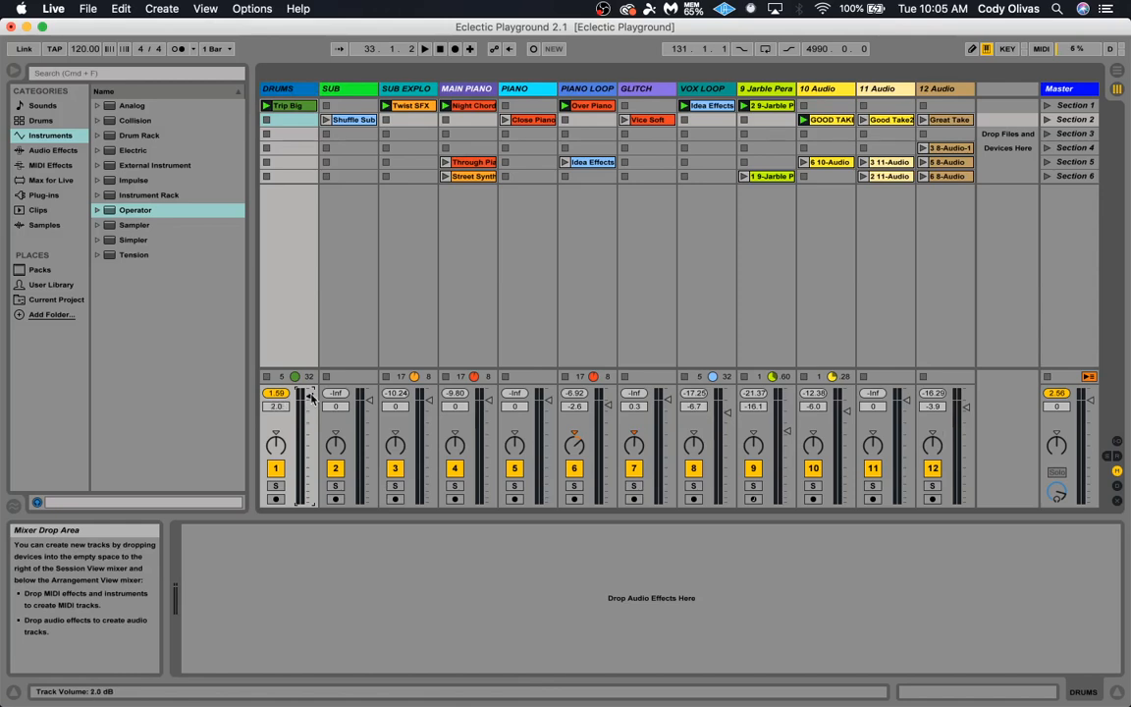
pyautogui.press('super+z')
# Look through the tracks one by one from DRUMS to 11 Audio, checking which devices each one holds
pyautogui.click(301, 94)
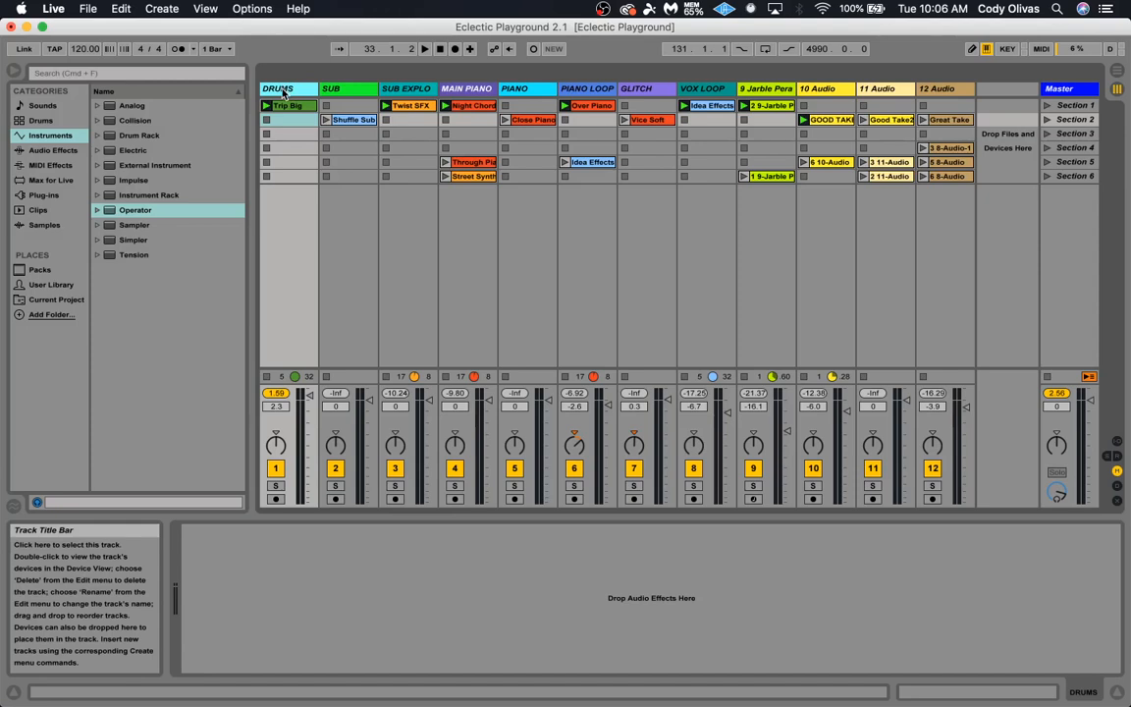
pyautogui.click(344, 90)
pyautogui.click(402, 90)
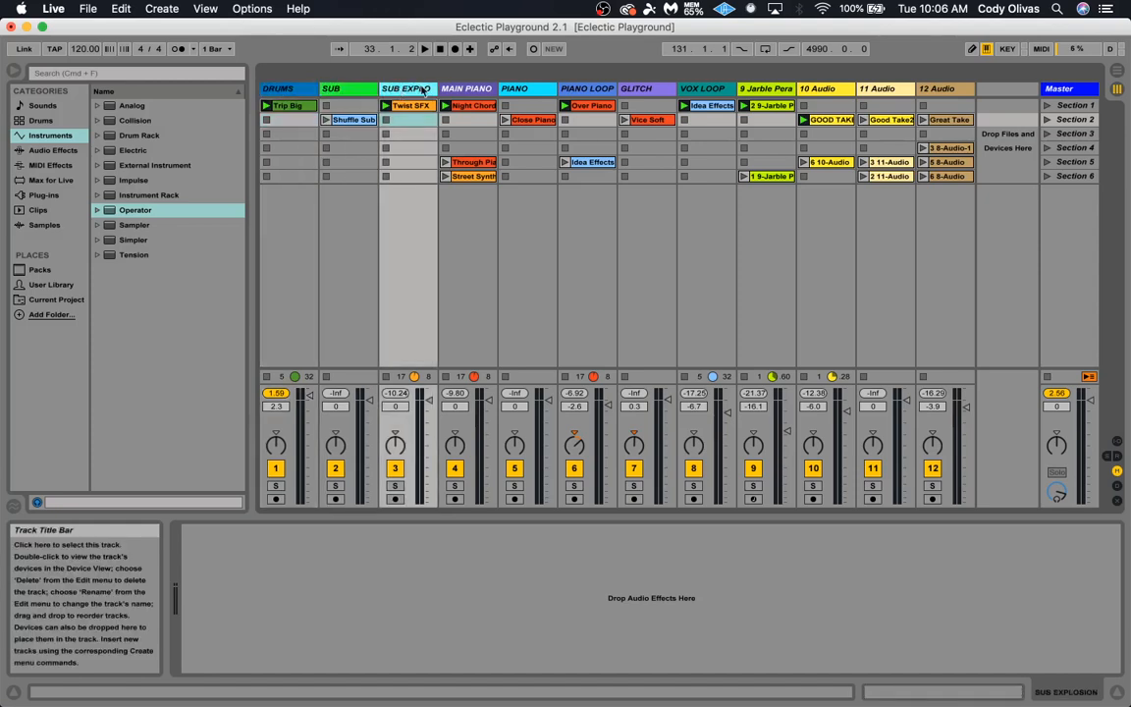
pyautogui.click(459, 91)
pyautogui.click(523, 89)
pyautogui.click(584, 89)
pyautogui.click(640, 89)
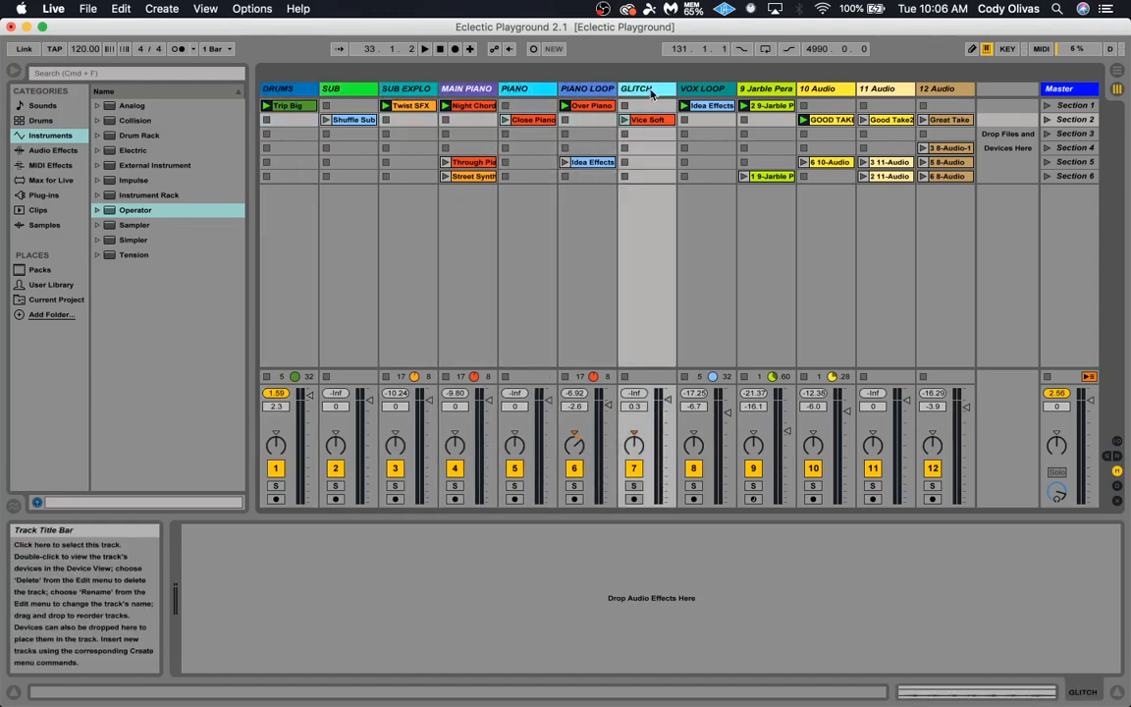
pyautogui.click(709, 90)
pyautogui.click(769, 89)
pyautogui.click(827, 89)
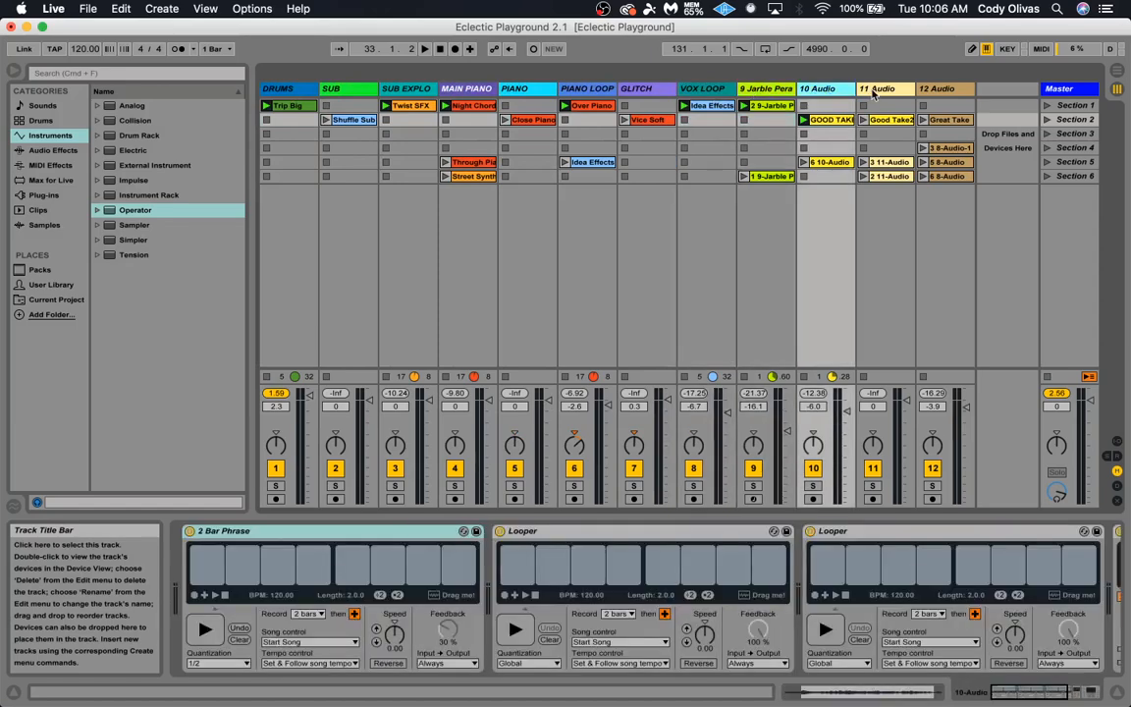
pyautogui.click(887, 90)
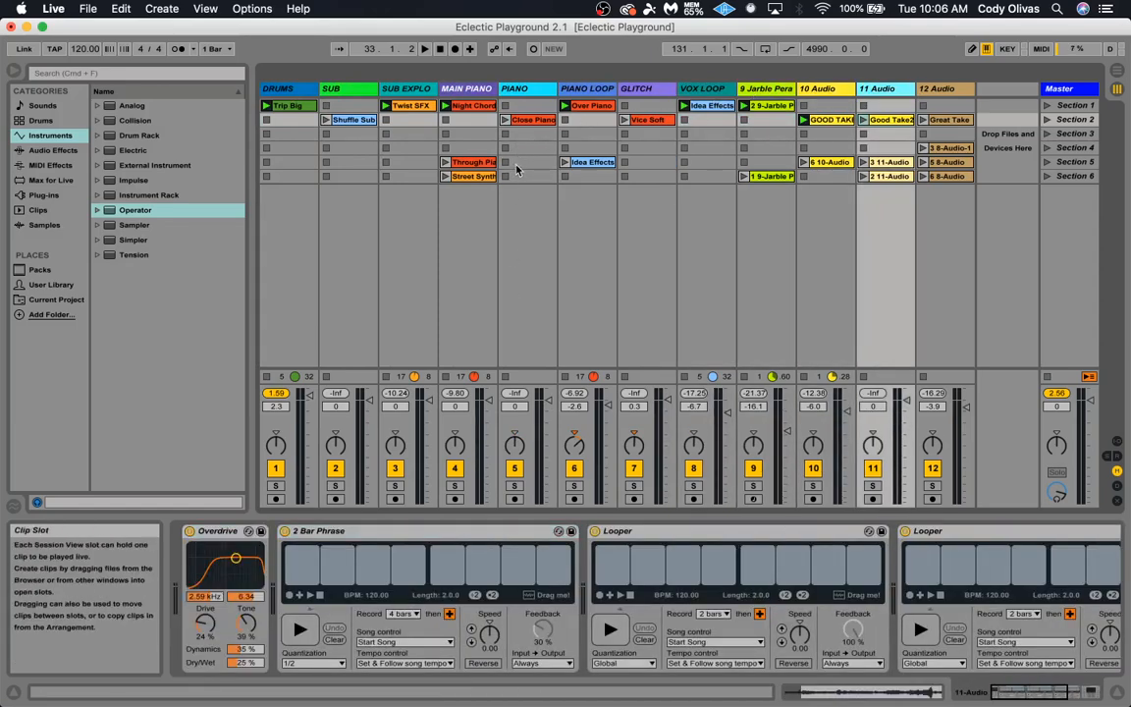
# Place the DRUMS track in its own group track and fold the group so that its contents are hidden
pyautogui.click(285, 91)
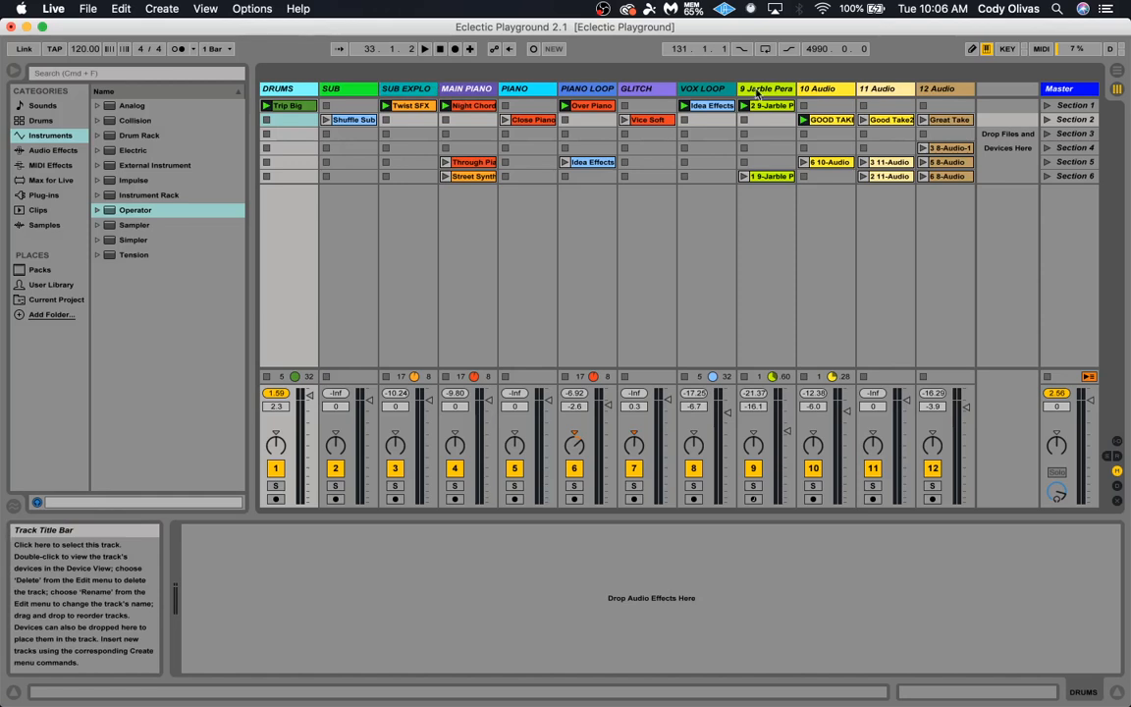
pyautogui.rightClick(287, 92)
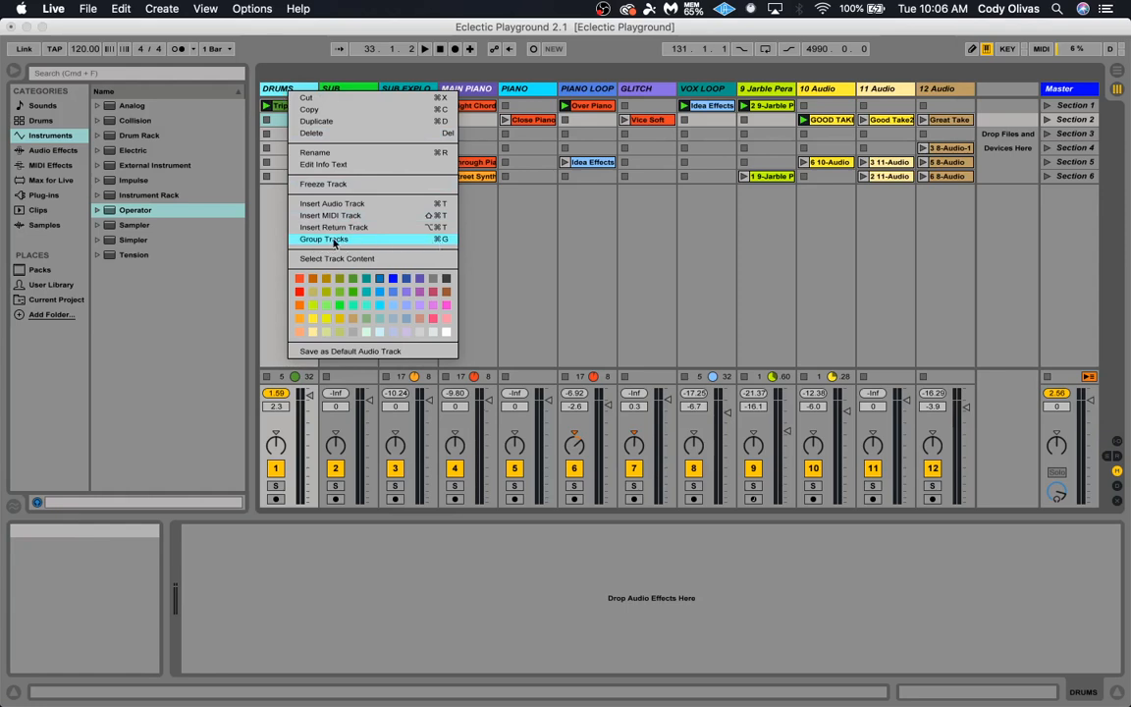
pyautogui.click(354, 241)
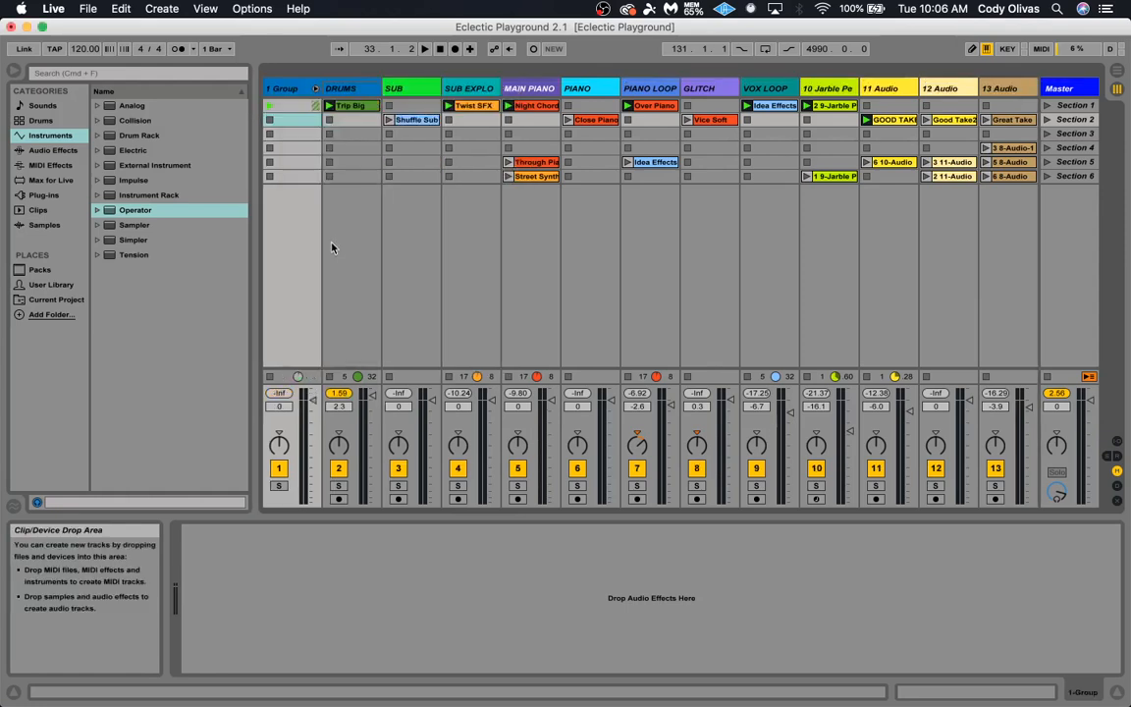
pyautogui.click(315, 88)
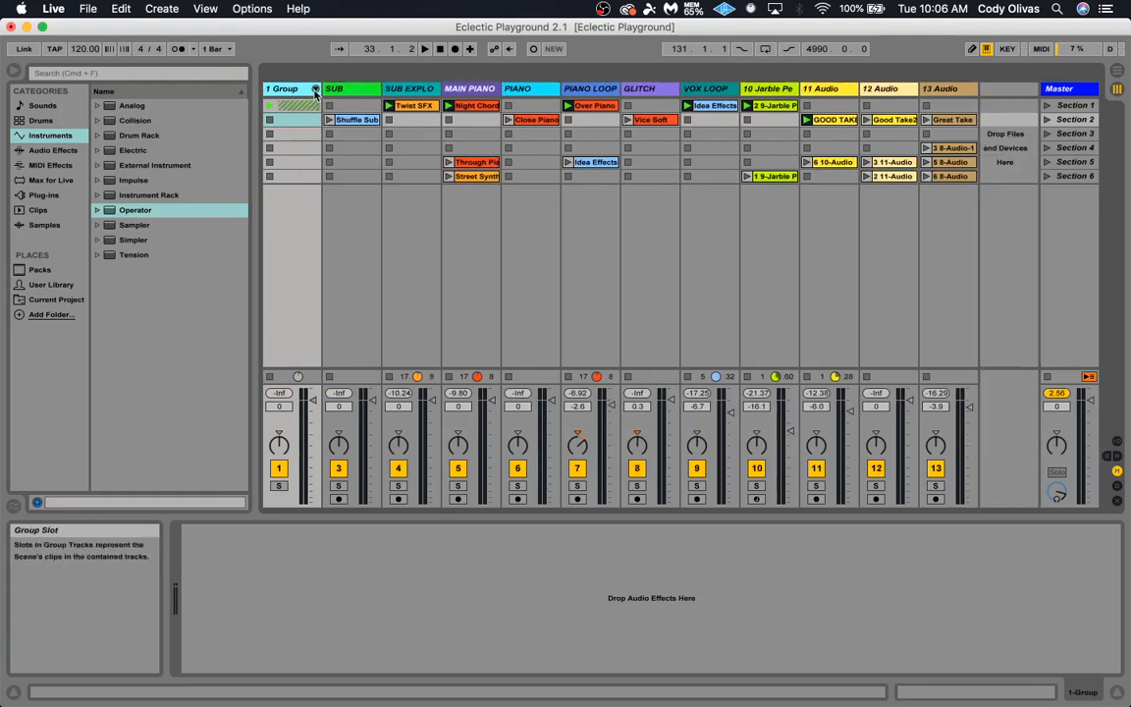
pyautogui.click(316, 89)
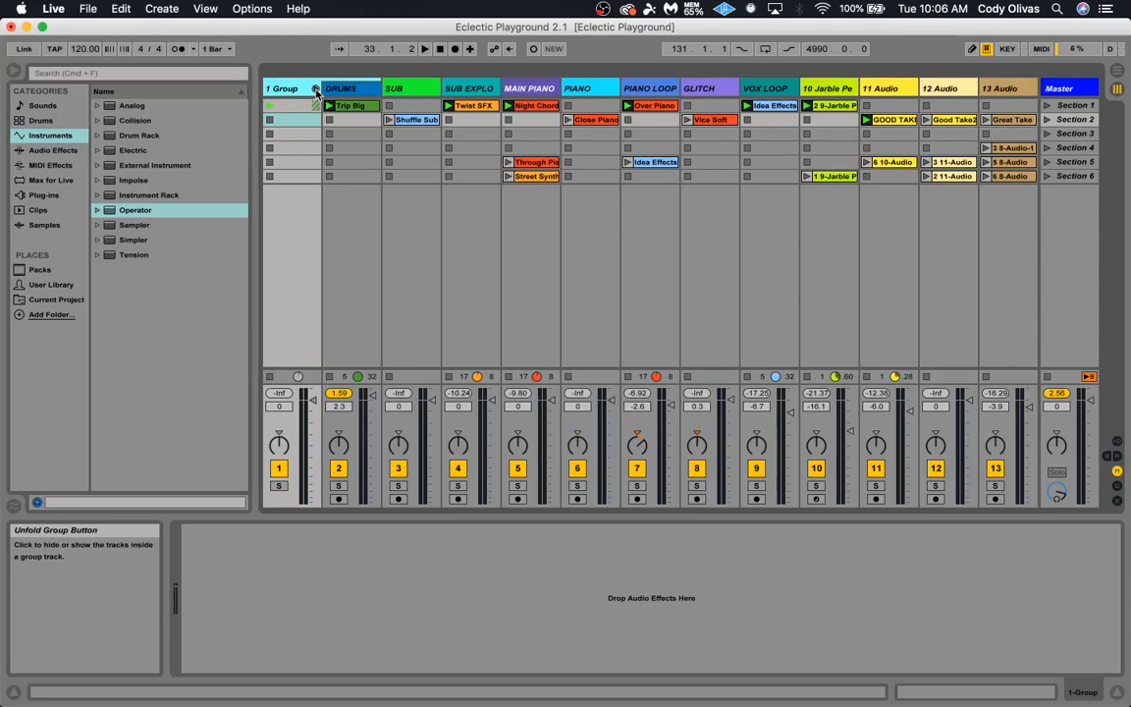
pyautogui.click(315, 90)
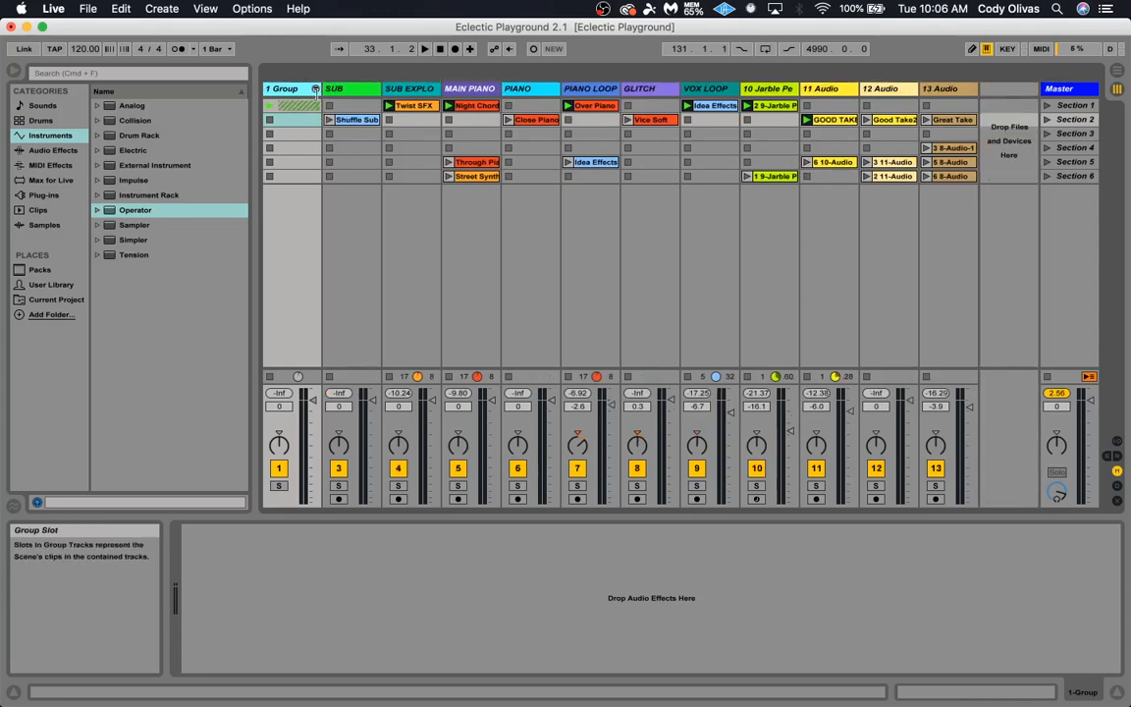
pyautogui.click(316, 90)
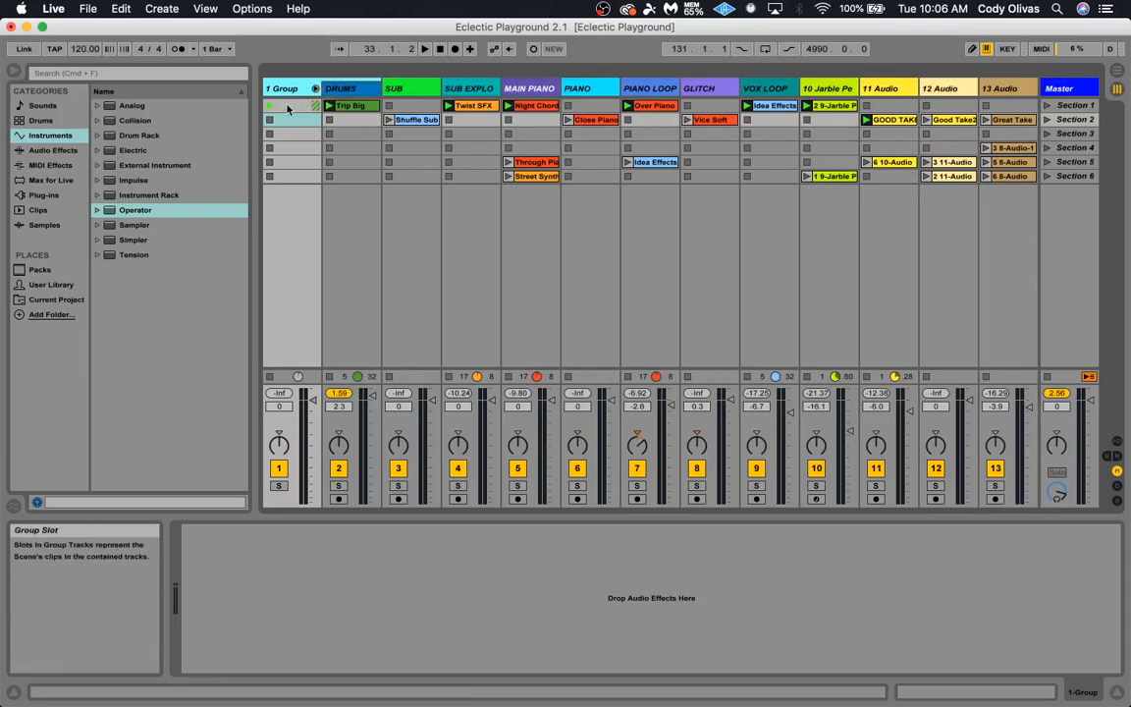
pyautogui.click(315, 90)
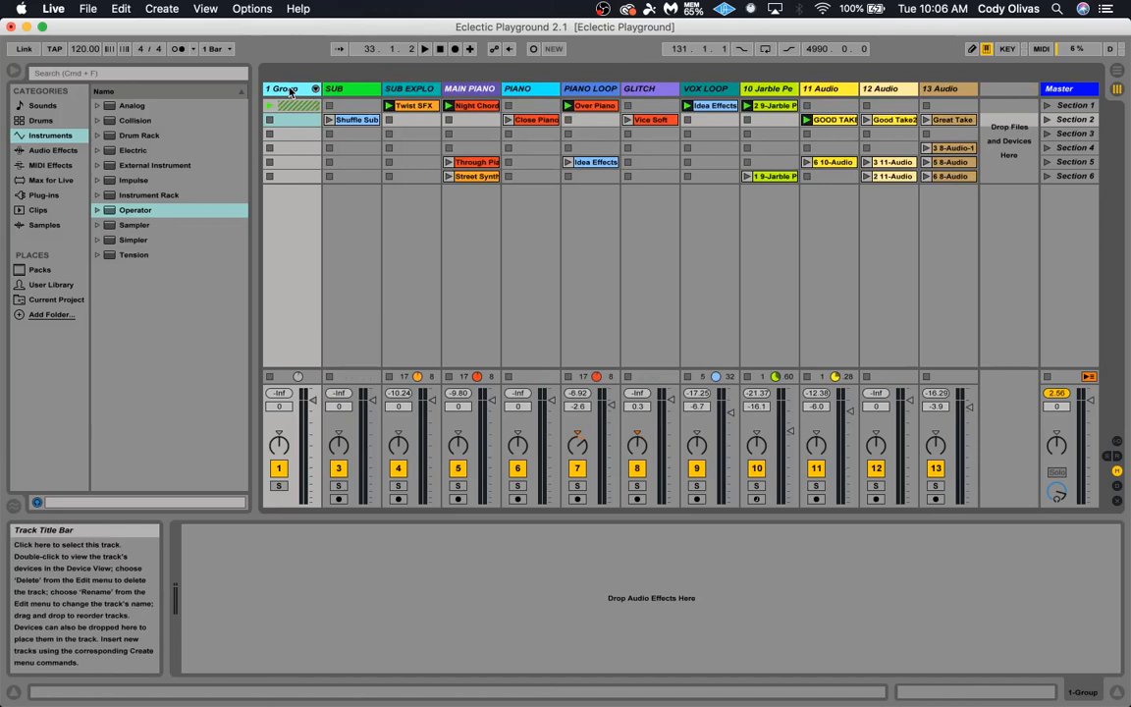
# Rename the new group track DRUM GRP and unfold it to show the DRUMS track, keeping the group volume at 0 dB
pyautogui.press('super+r')
pyautogui.write('D')
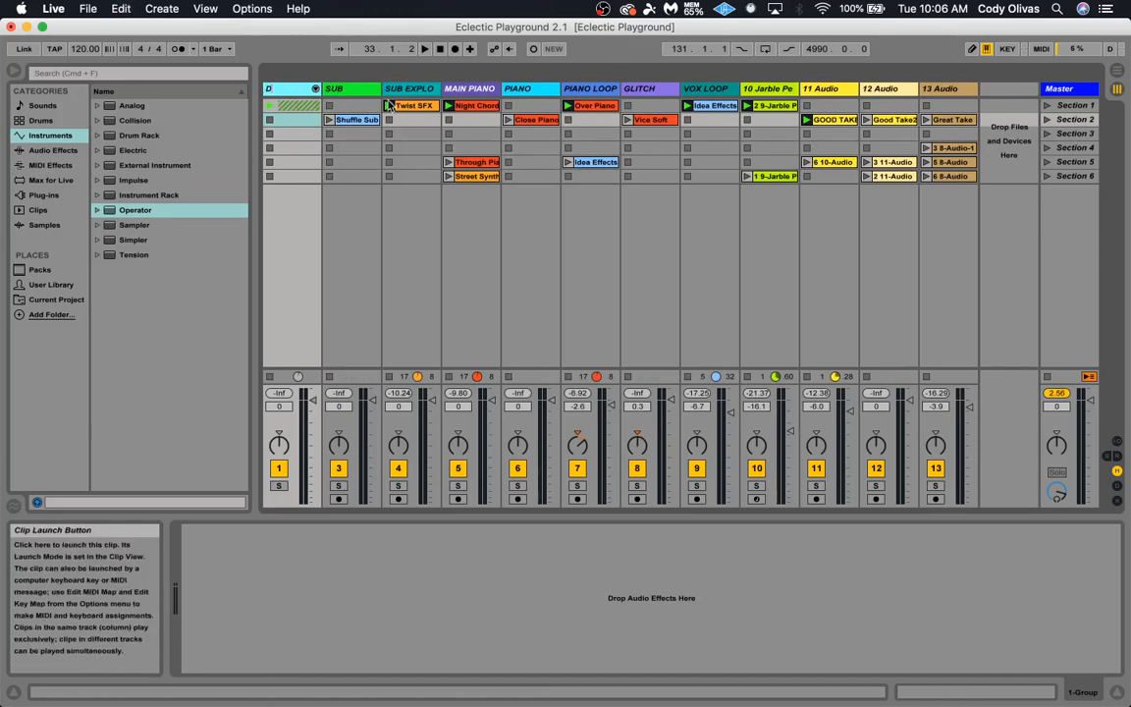
pyautogui.write('RUM GRP')
pyautogui.press('Return')
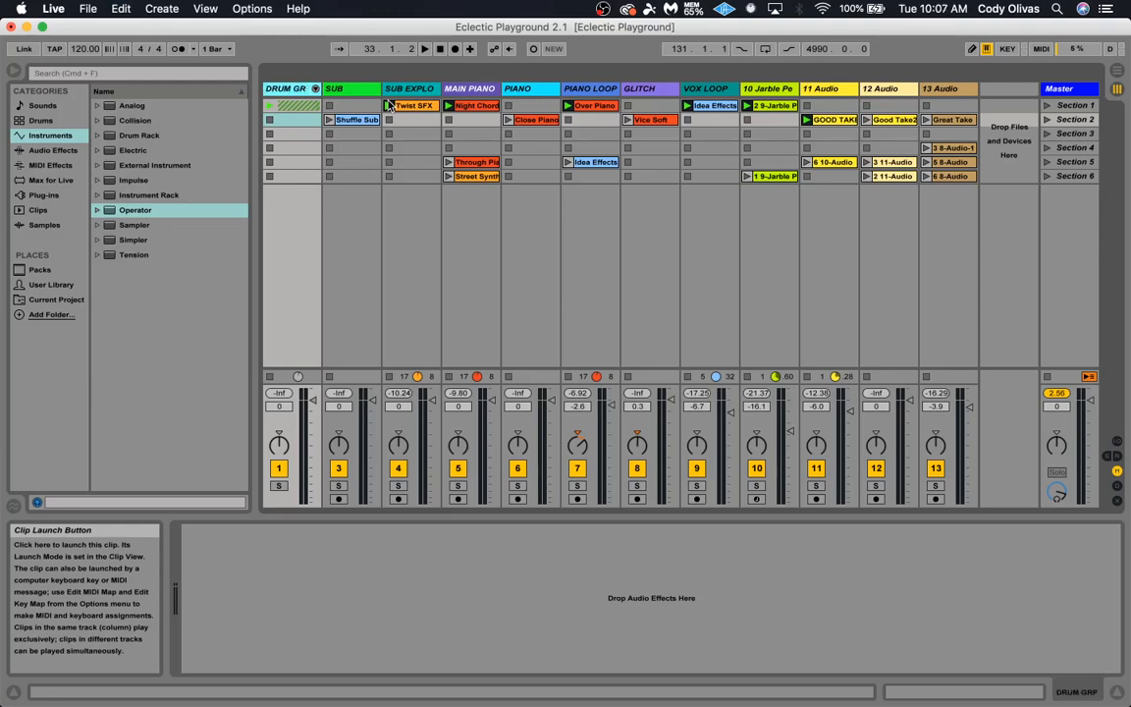
pyautogui.click(315, 89)
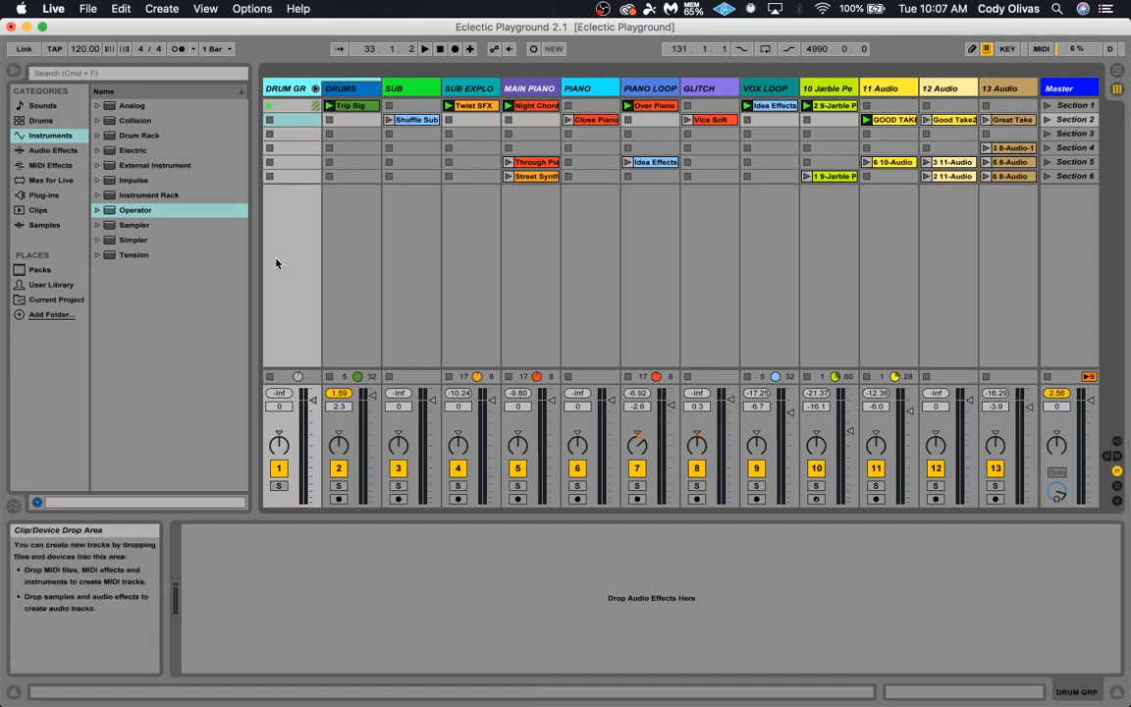
pyautogui.moveTo(315, 406); pyautogui.dragTo(314, 398)
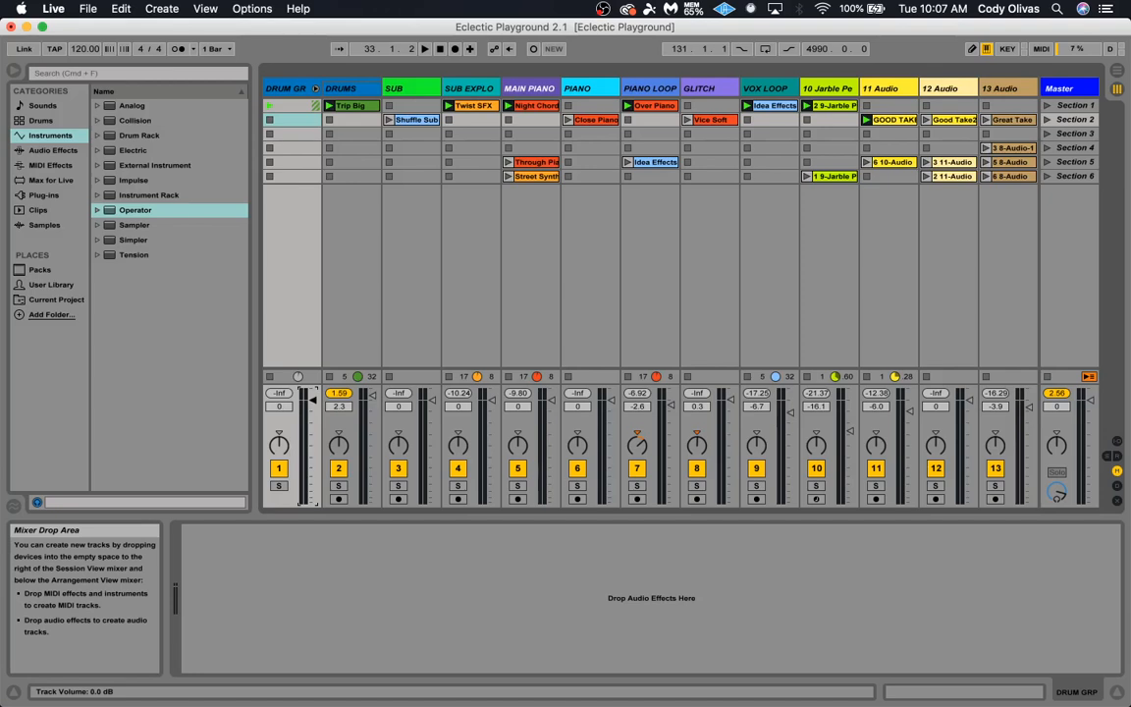
# Move the Shuffle Sub clip on the SUB track up to Section 1
pyautogui.click(417, 90)
pyautogui.click(458, 90)
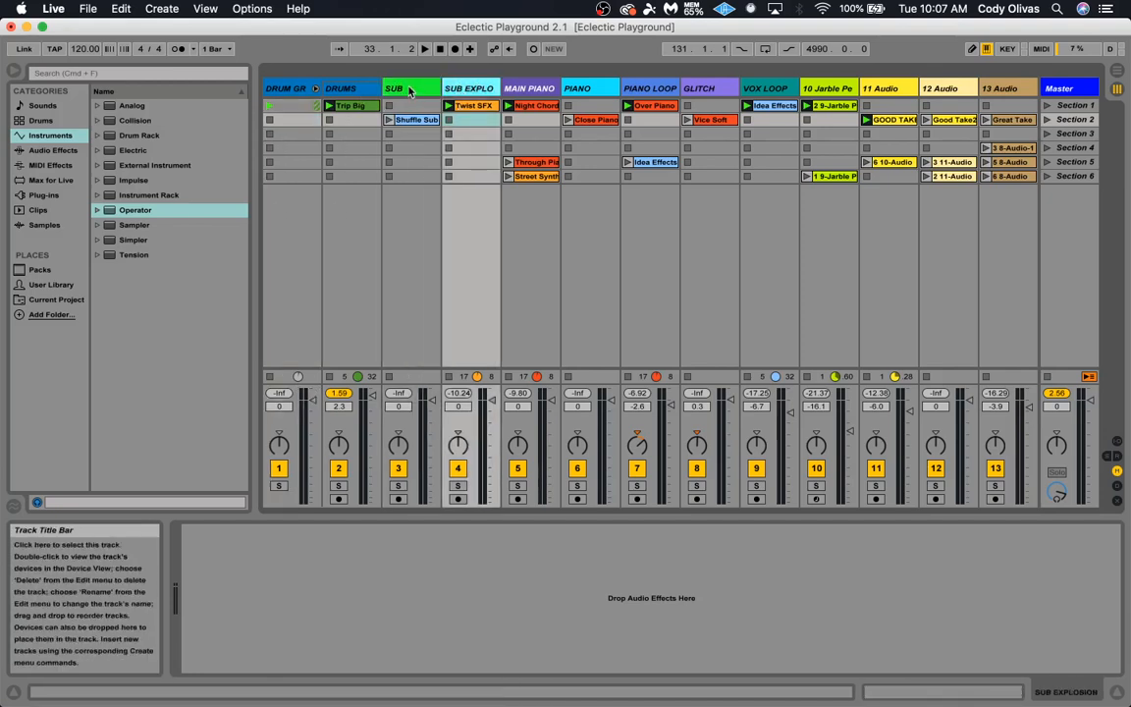
pyautogui.click(411, 90)
pyautogui.click(472, 89)
pyautogui.click(379, 86)
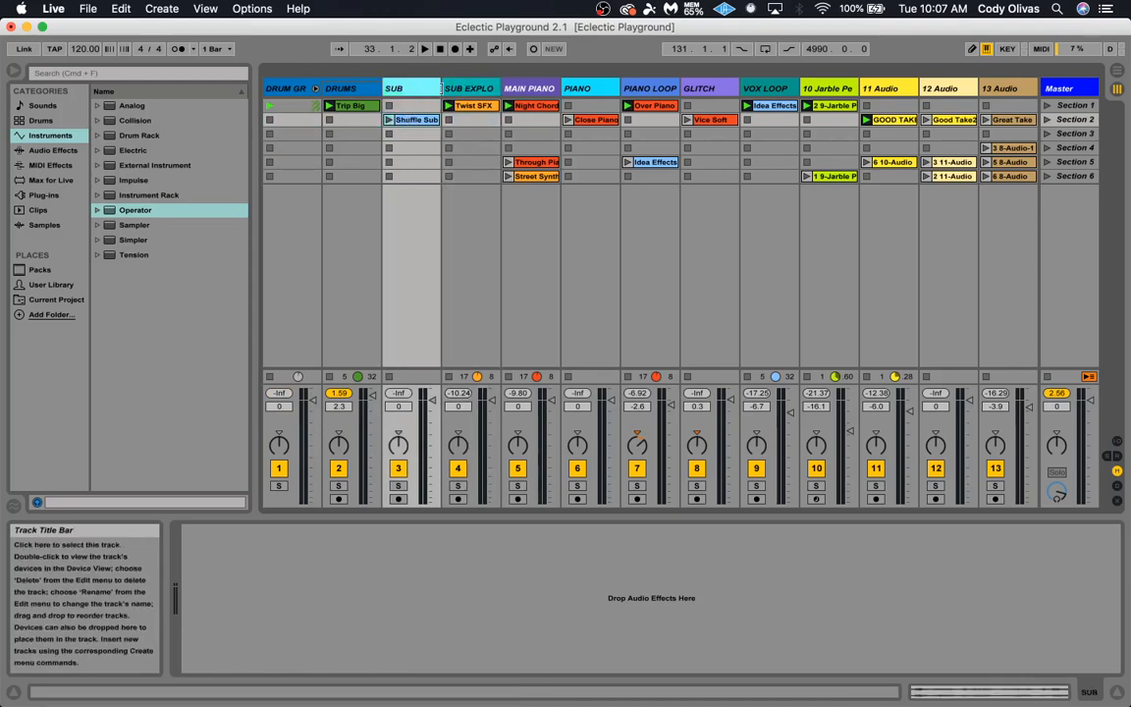
pyautogui.moveTo(412, 119); pyautogui.dragTo(413, 105)
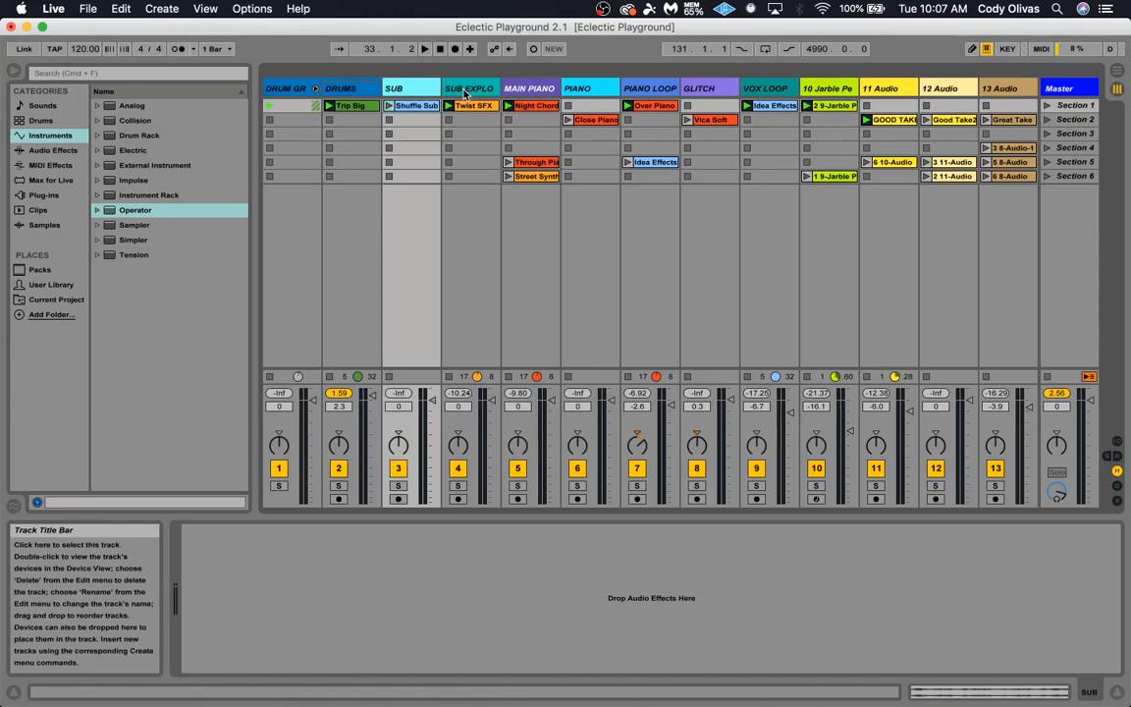
# Group the SUB and SUB EXPLOSION tracks together
pyautogui.click(465, 93)
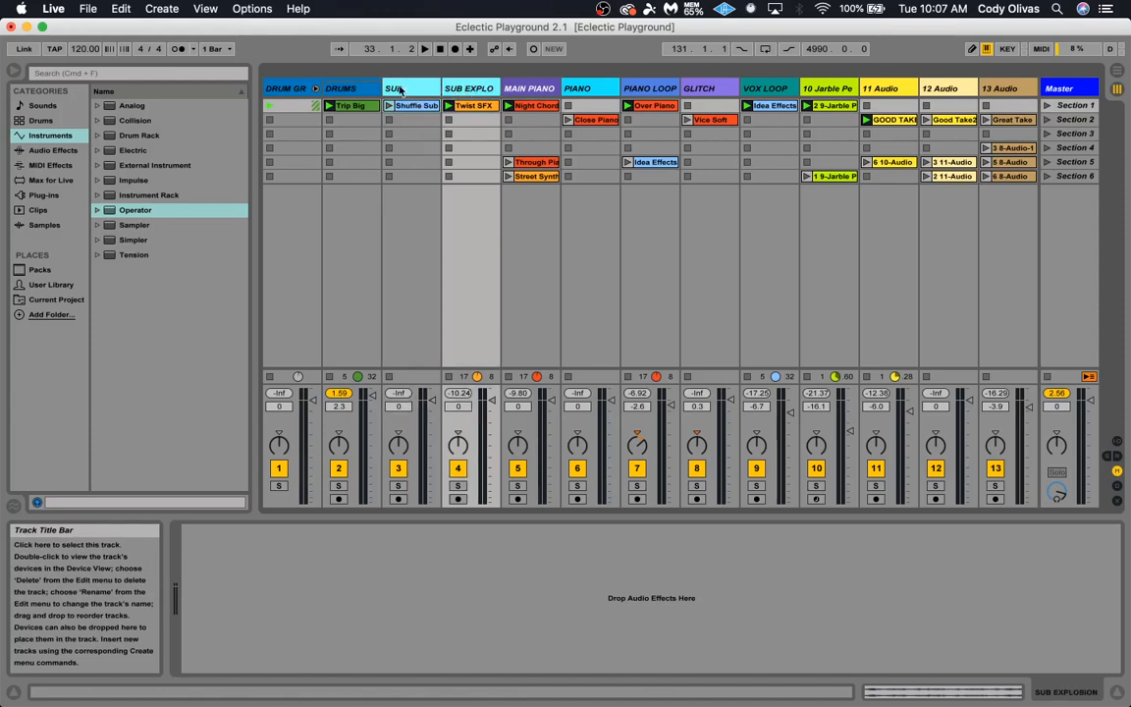
pyautogui.rightClick(408, 86)
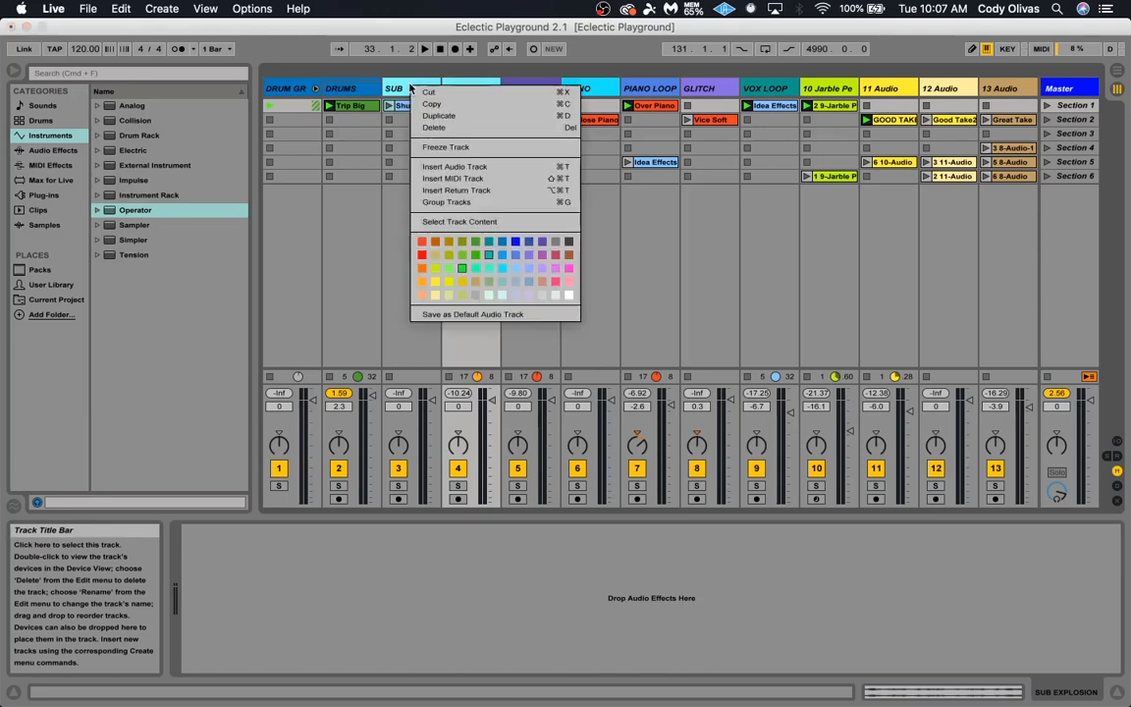
pyautogui.click(420, 188)
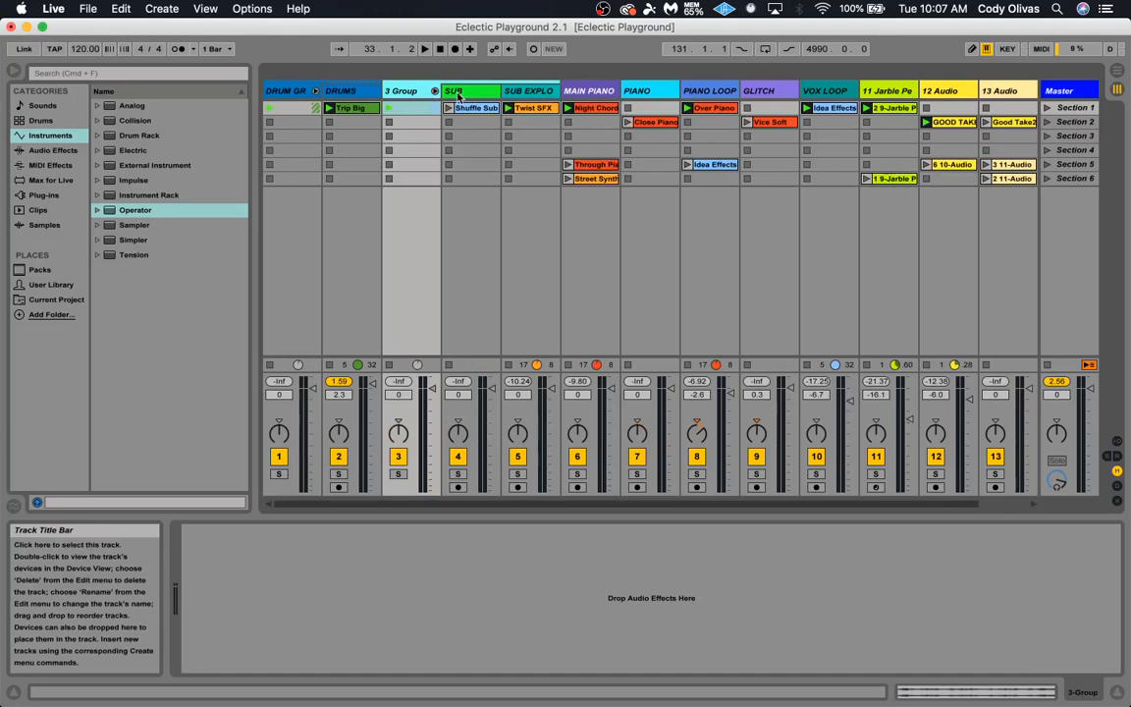
# Move Shuffle Sub down to Section 2 and back to Section 1 to check how the new group's slots respond
pyautogui.moveTo(472, 108); pyautogui.dragTo(468, 124)
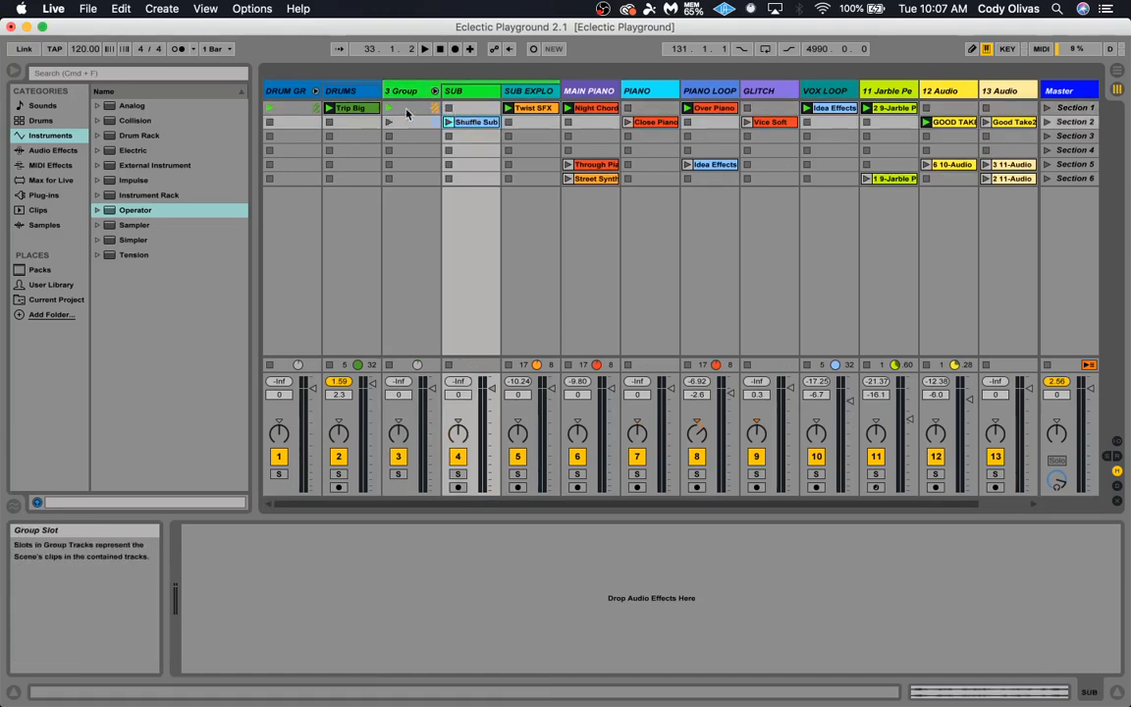
pyautogui.moveTo(478, 123); pyautogui.dragTo(474, 109)
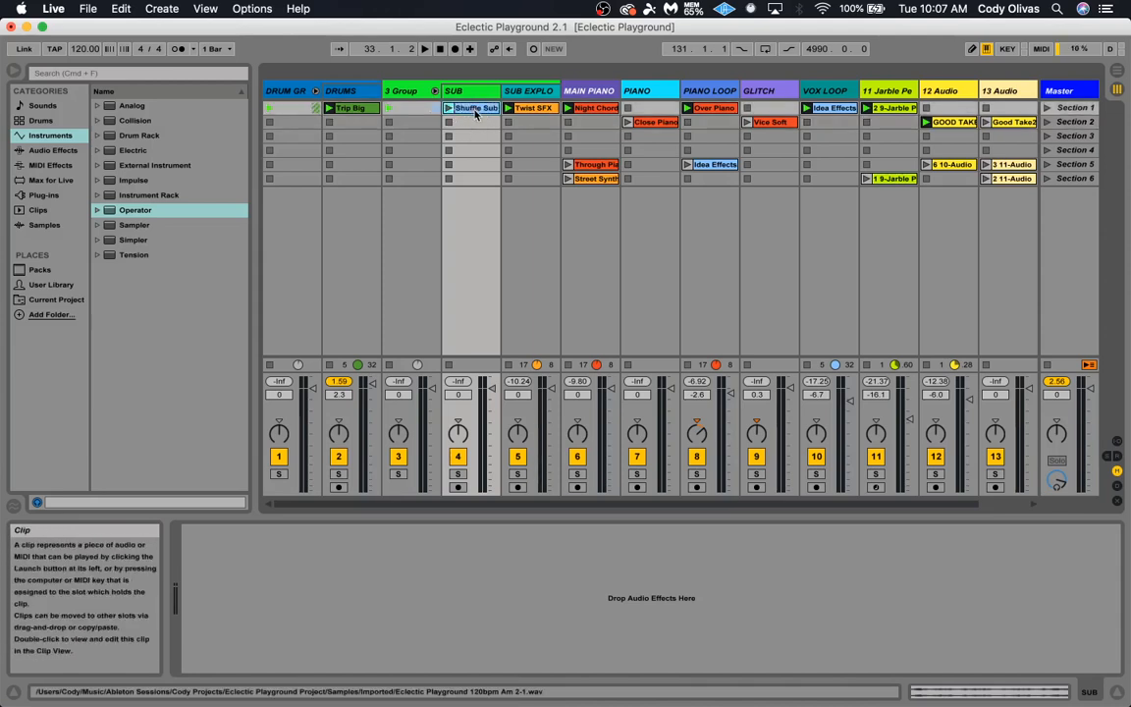
# Rename the group track holding SUB and SUB EXPLOSION to SUB GRP, keeping its volume at 0 dB
pyautogui.click(408, 93)
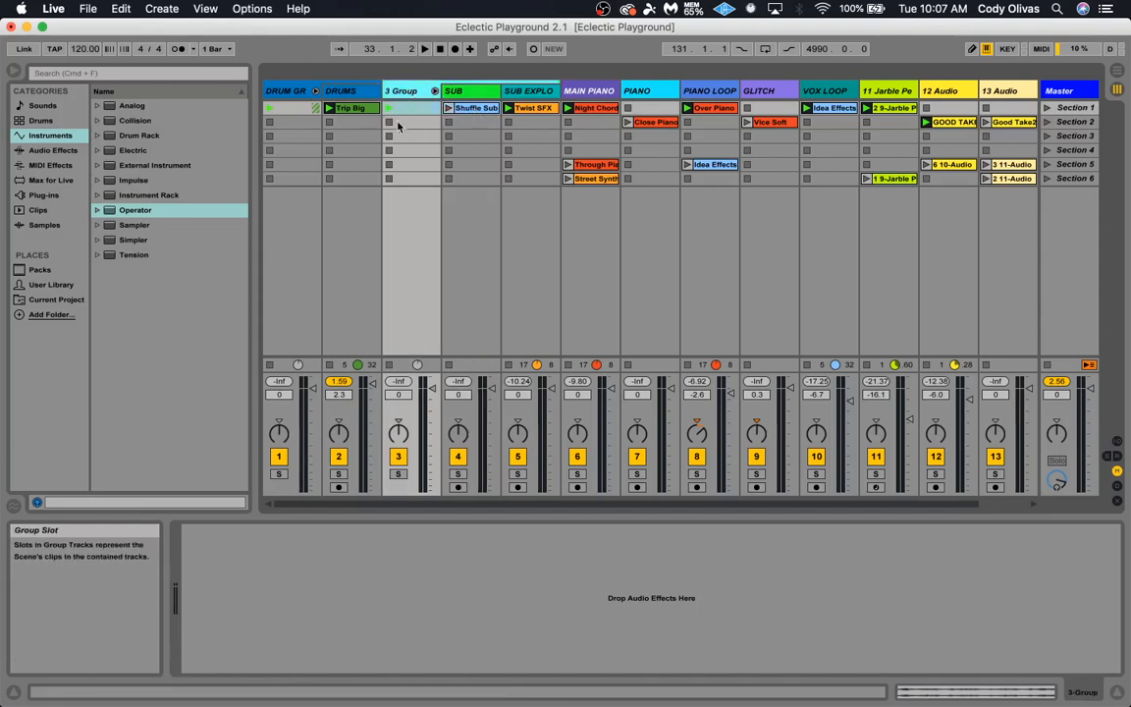
pyautogui.press('super+r')
pyautogui.write('SUB GRP')
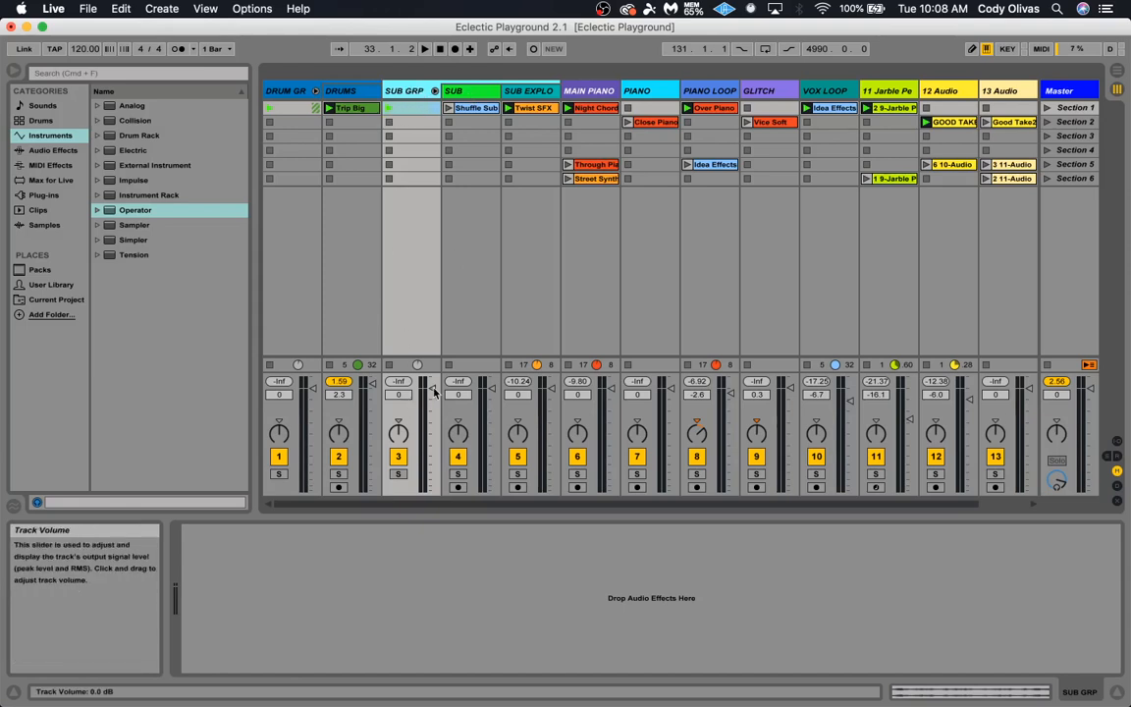
pyautogui.moveTo(433, 391); pyautogui.dragTo(433, 389)
pyautogui.click(621, 580)
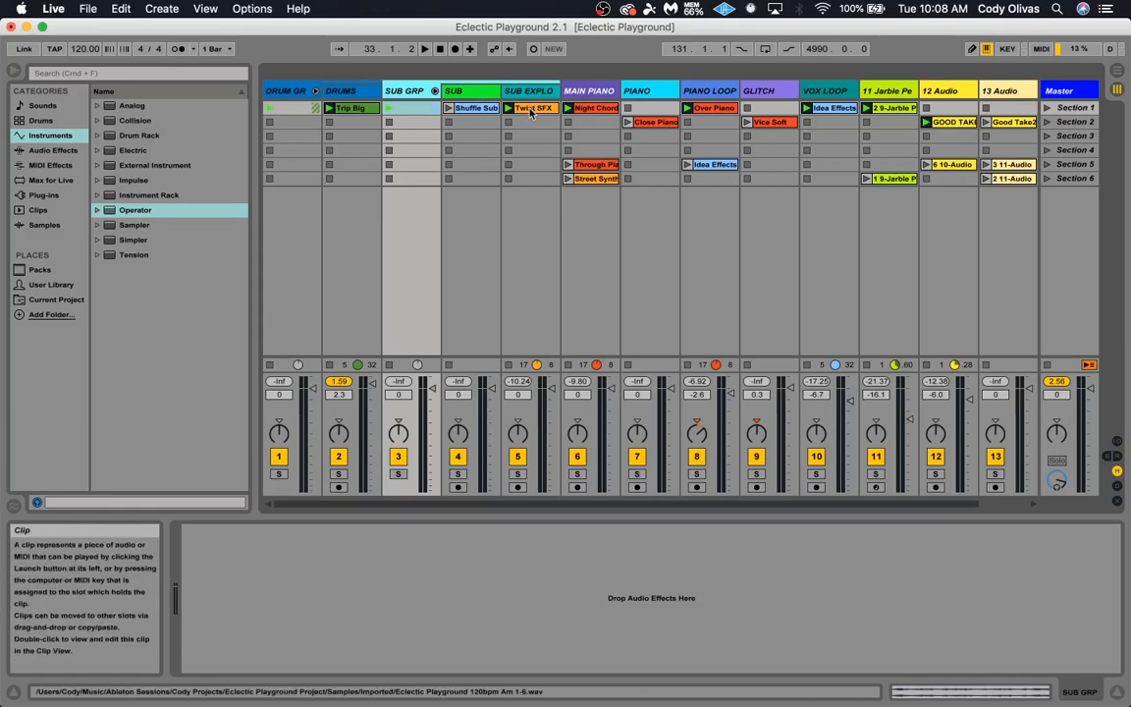
# Show the mixer's input and output routing section and check the MAIN PIANO track's output options and the Master track
pyautogui.click(469, 91)
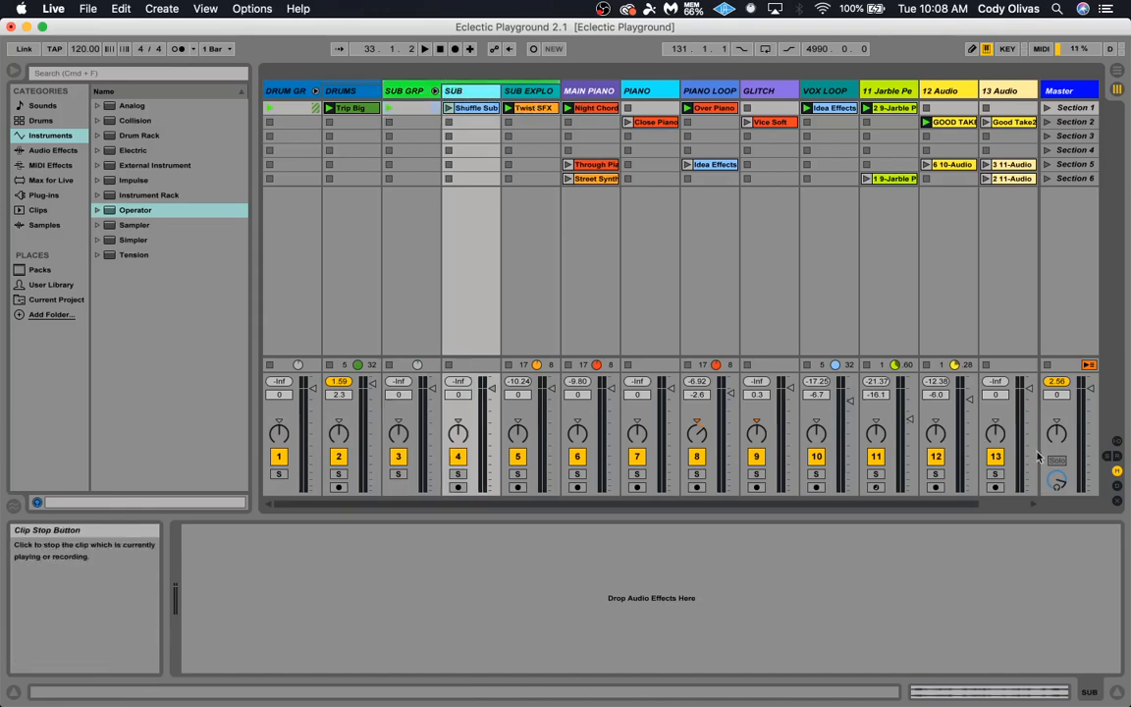
pyautogui.click(1117, 443)
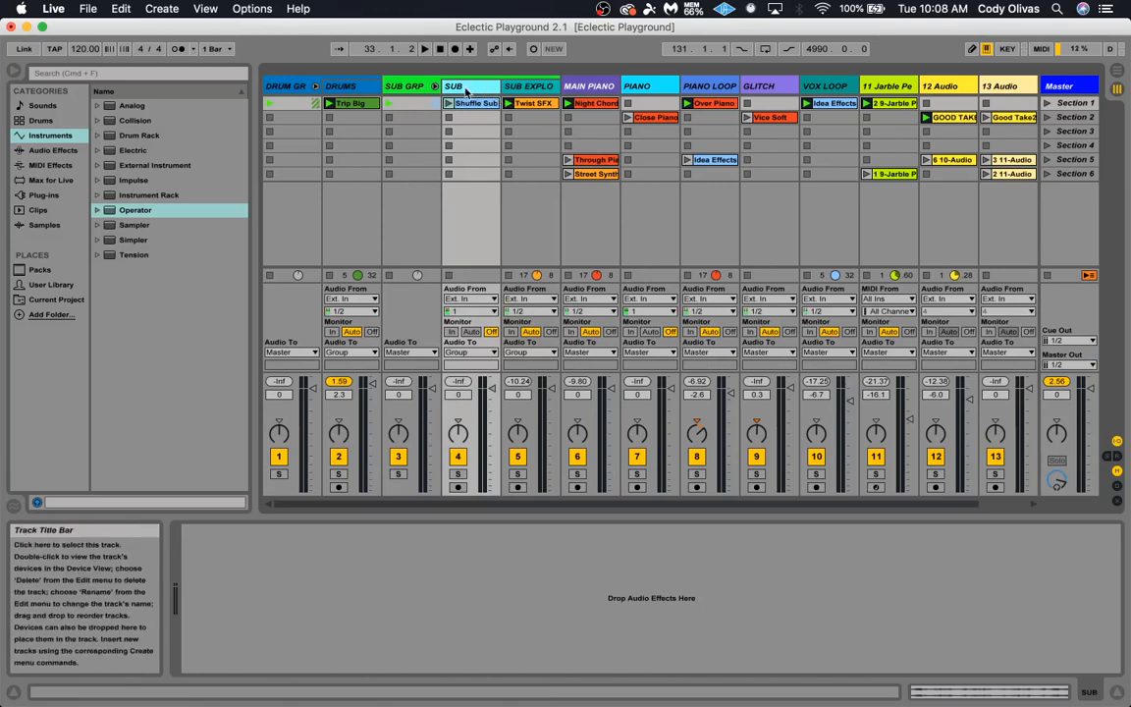
pyautogui.click(592, 89)
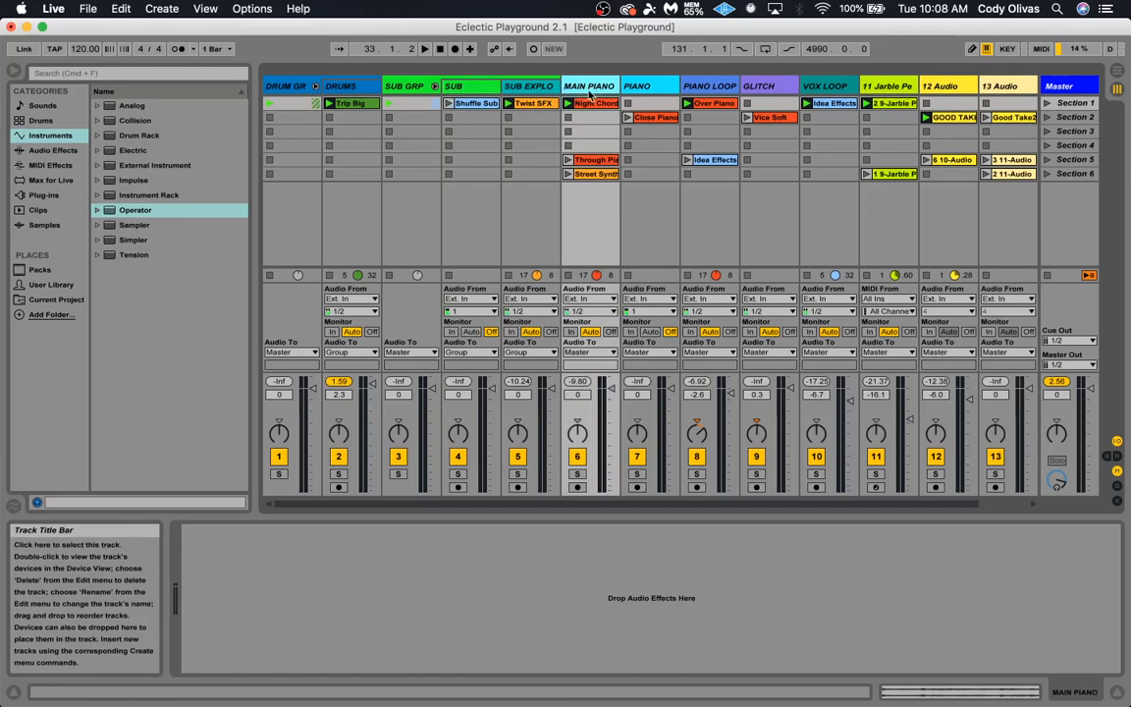
pyautogui.click(594, 351)
pyautogui.click(594, 392)
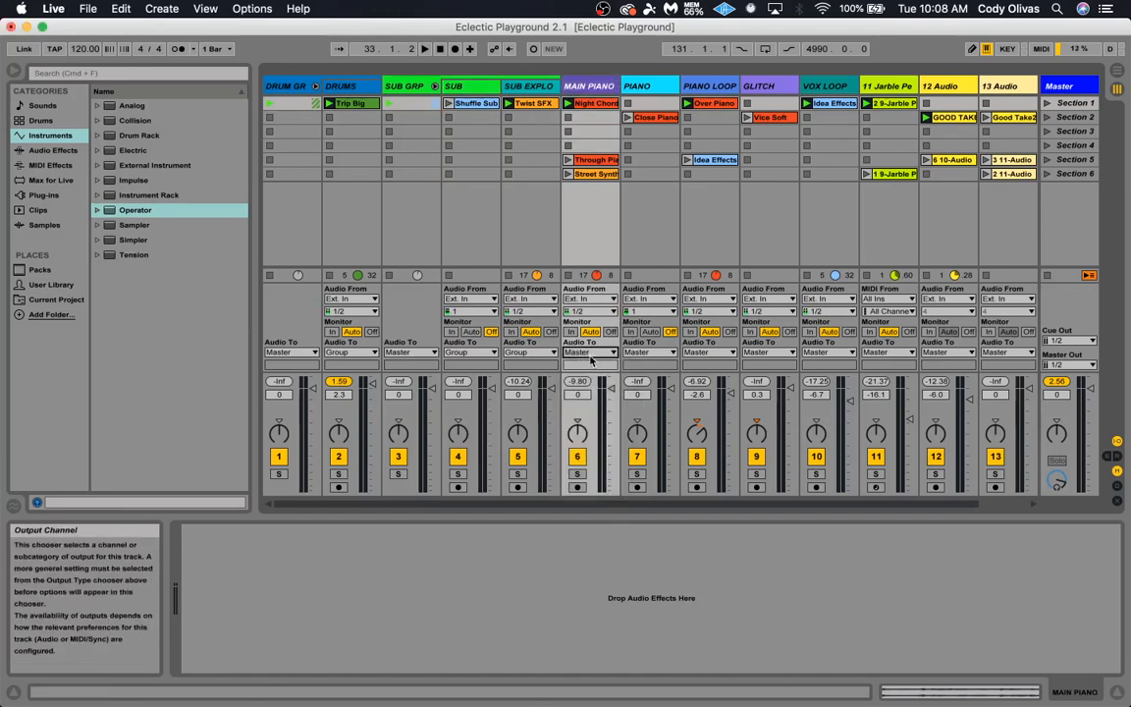
pyautogui.click(1058, 85)
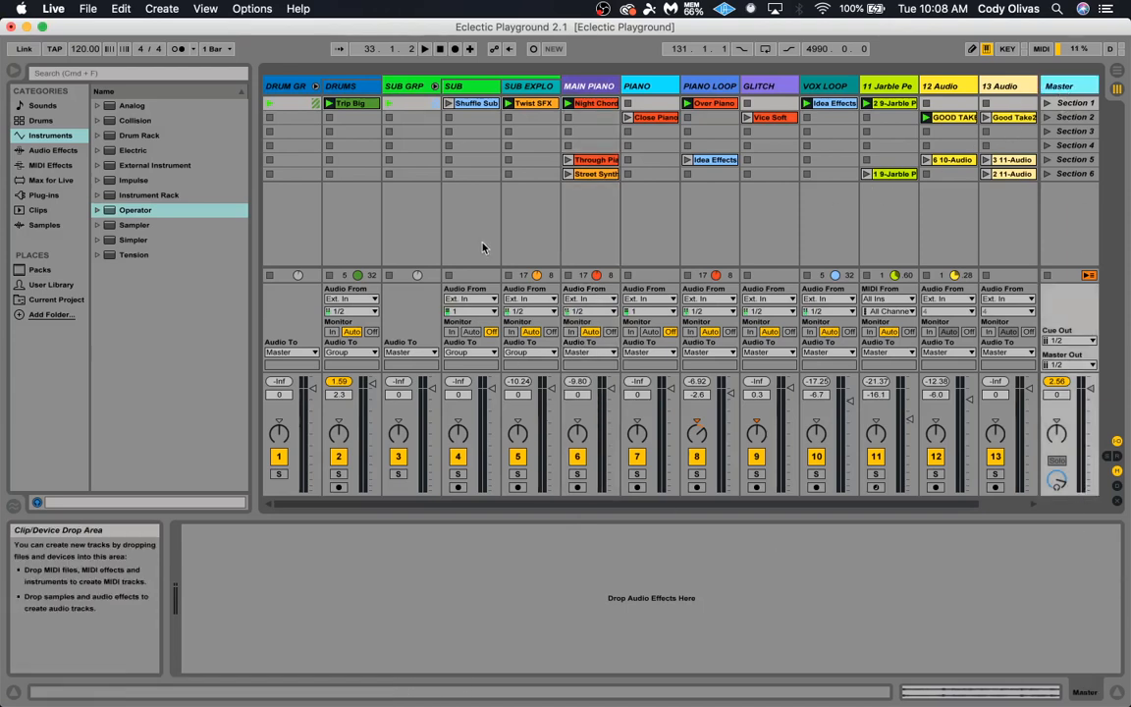
# Examine how the SUB track's output is routed through SUB GRP, including the group's output destination options
pyautogui.click(469, 91)
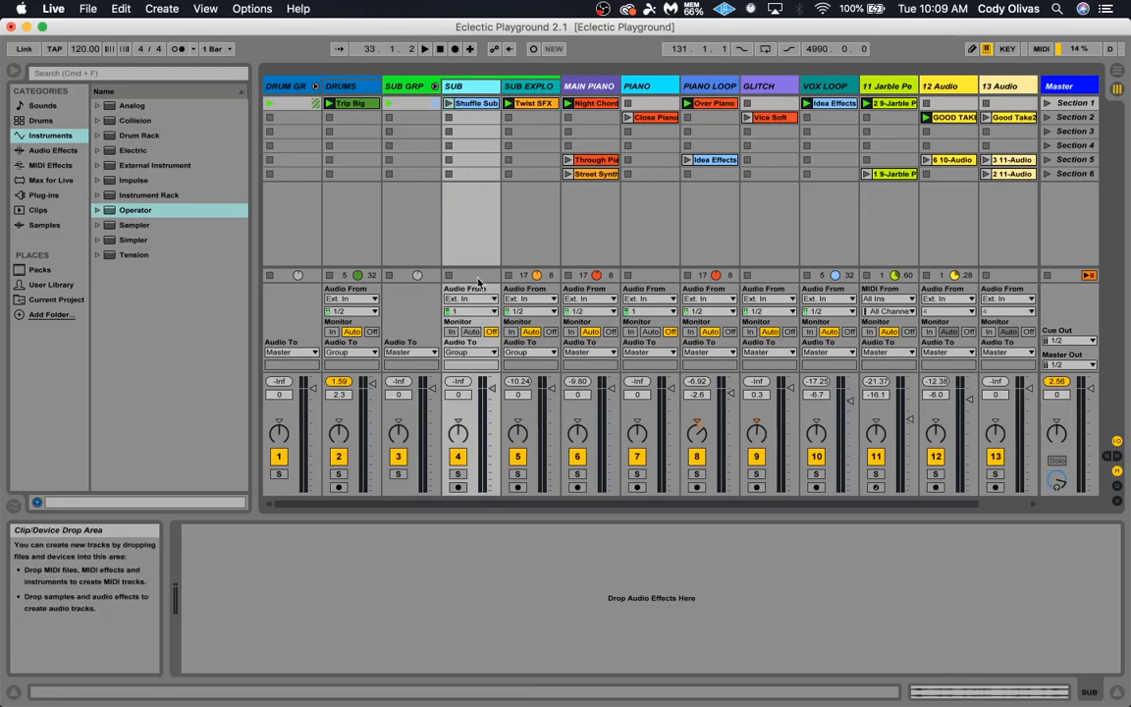
pyautogui.click(405, 86)
pyautogui.click(471, 88)
pyautogui.click(416, 89)
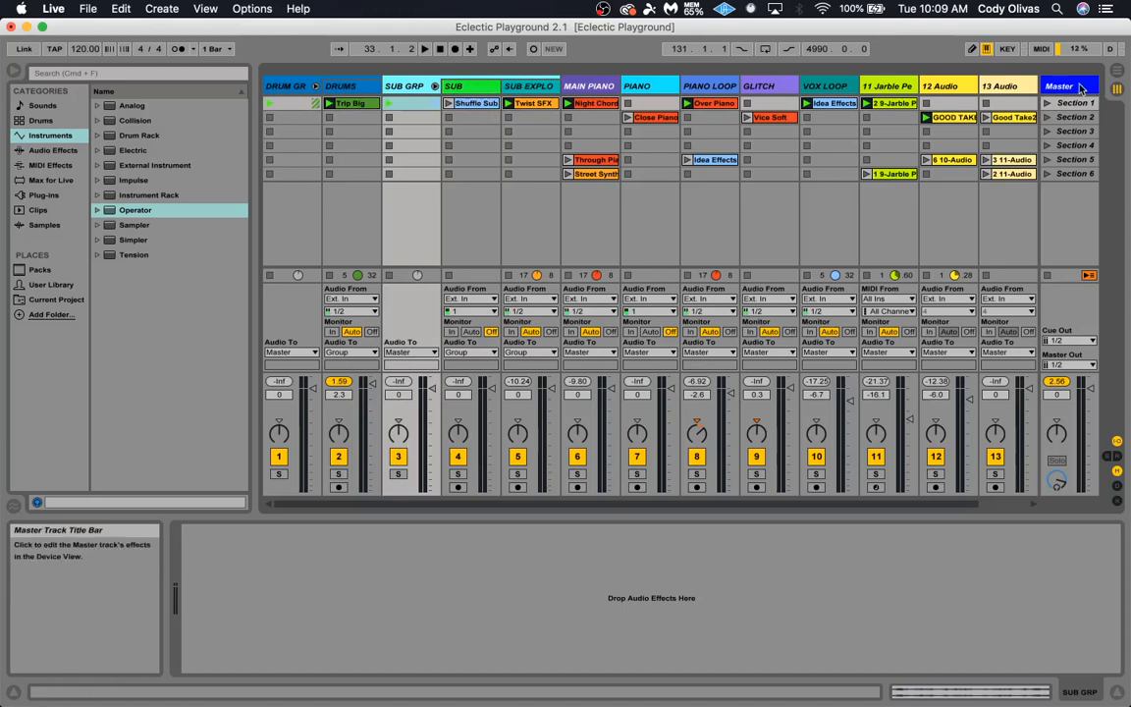
pyautogui.click(466, 88)
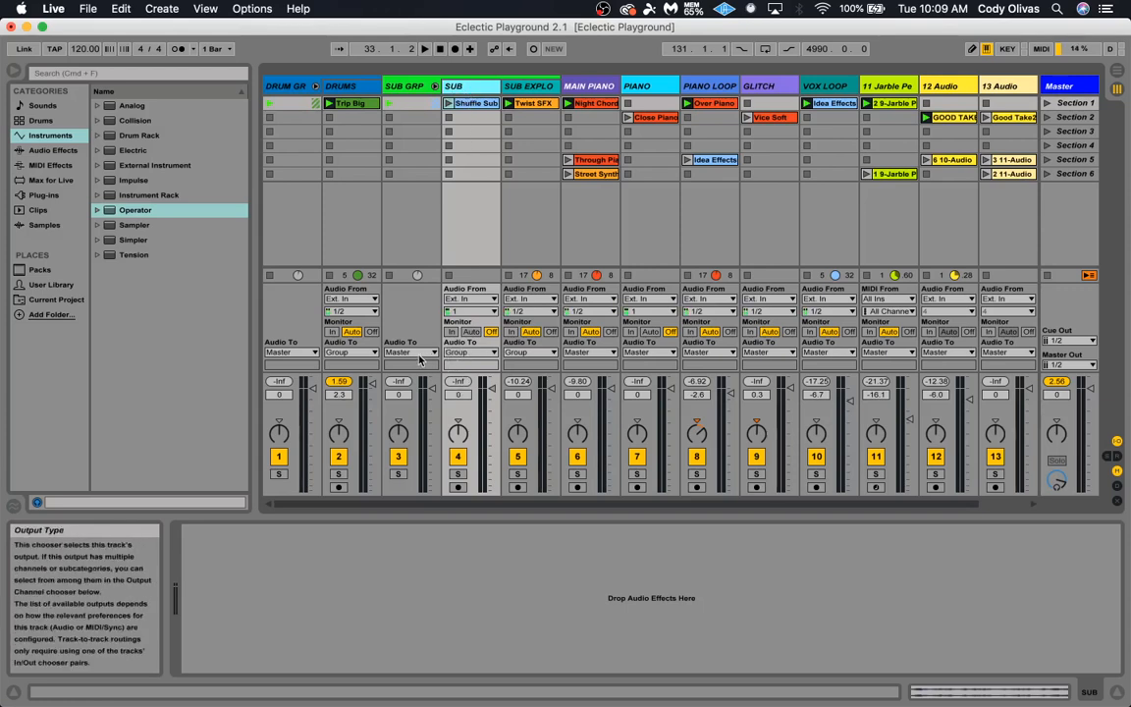
pyautogui.click(412, 205)
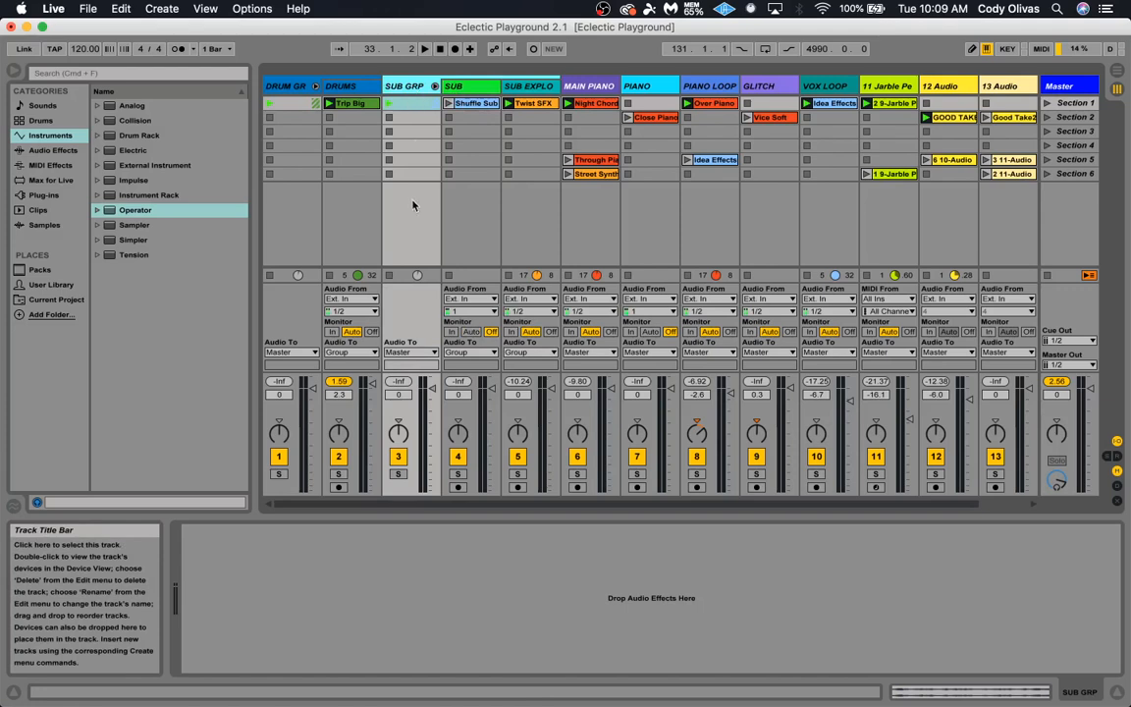
pyautogui.click(403, 352)
pyautogui.click(401, 358)
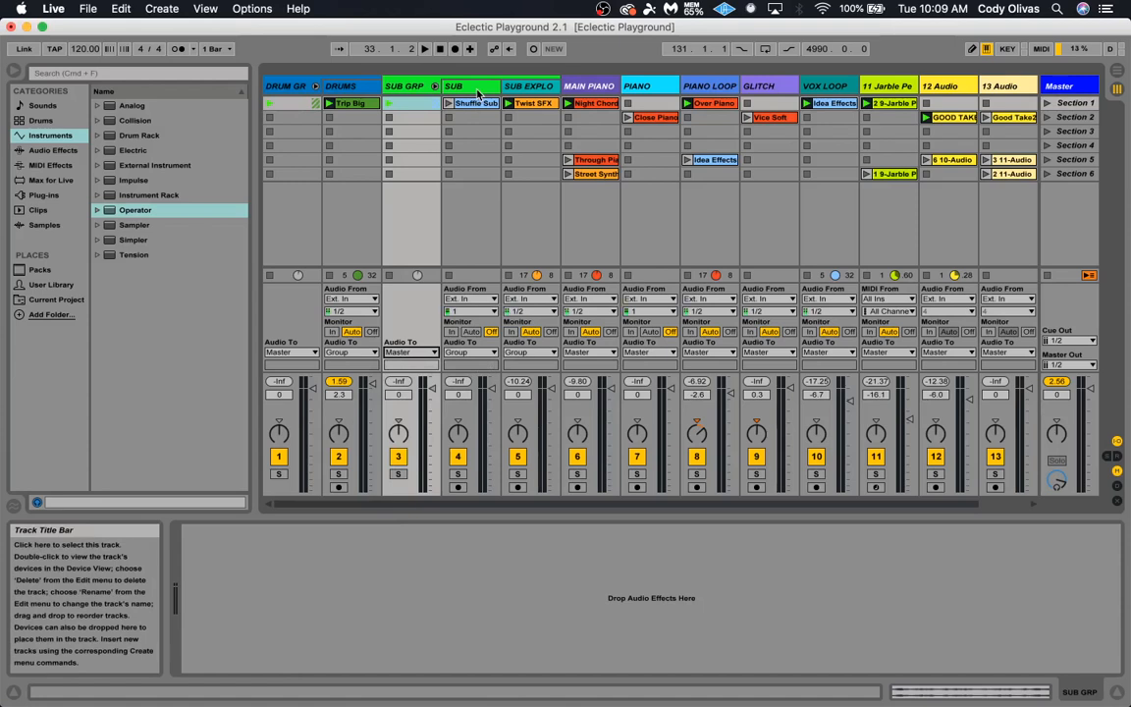
# Group the MAIN PIANO, PIANO, PIANO LOOP and GLITCH tracks together
pyautogui.click(567, 86)
pyautogui.click(637, 86)
pyautogui.click(699, 86)
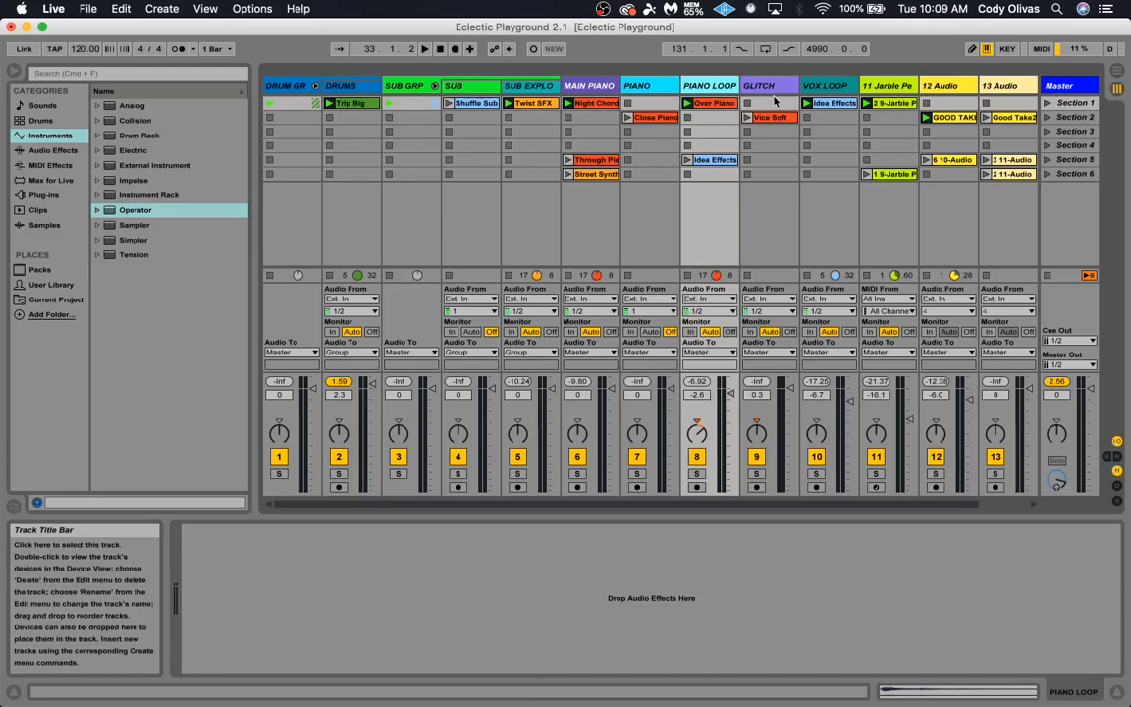
pyautogui.press('Left')
pyautogui.press('Left')
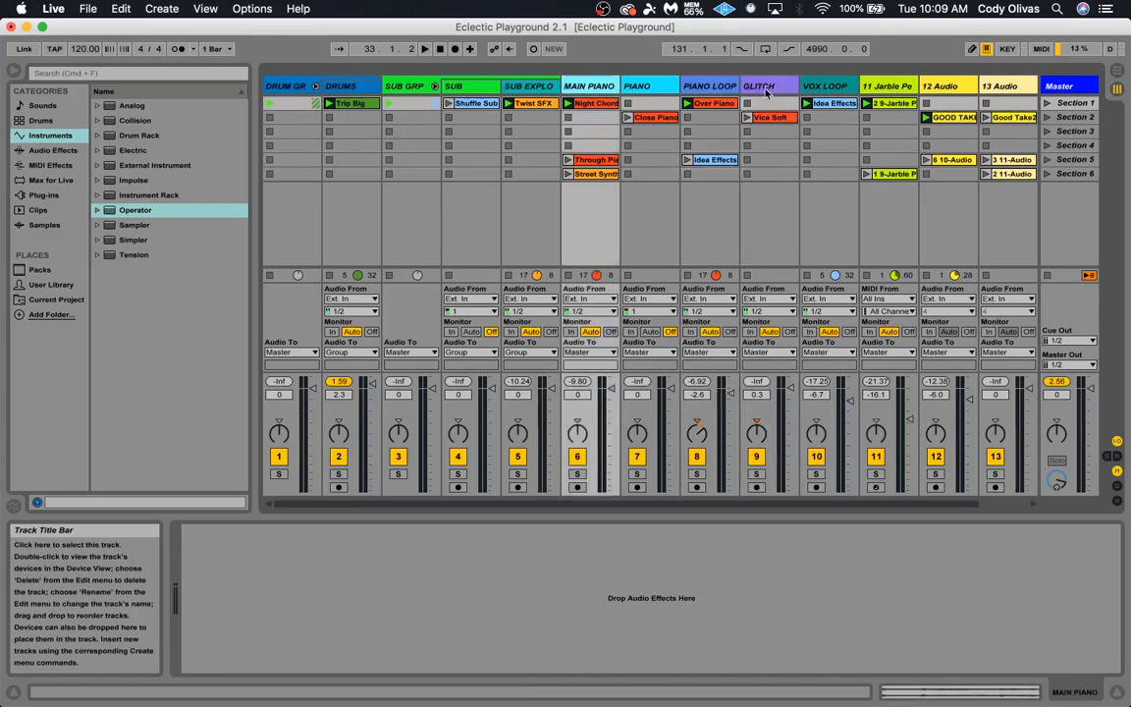
pyautogui.click(767, 89)
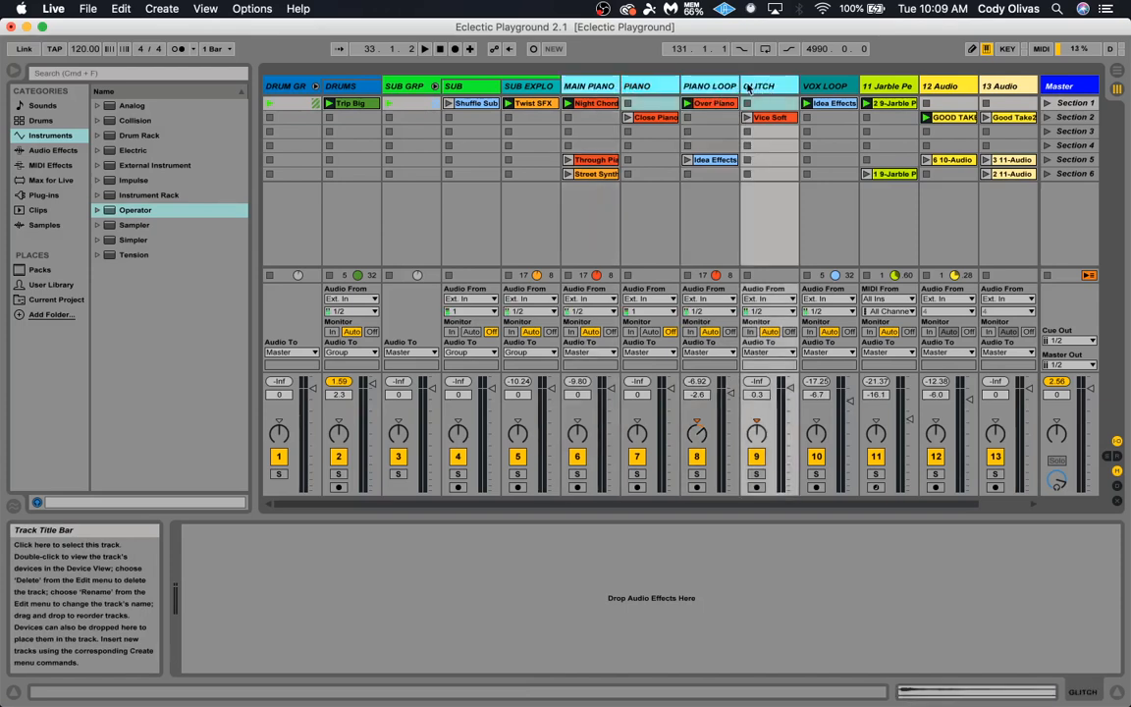
pyautogui.rightClick(597, 86)
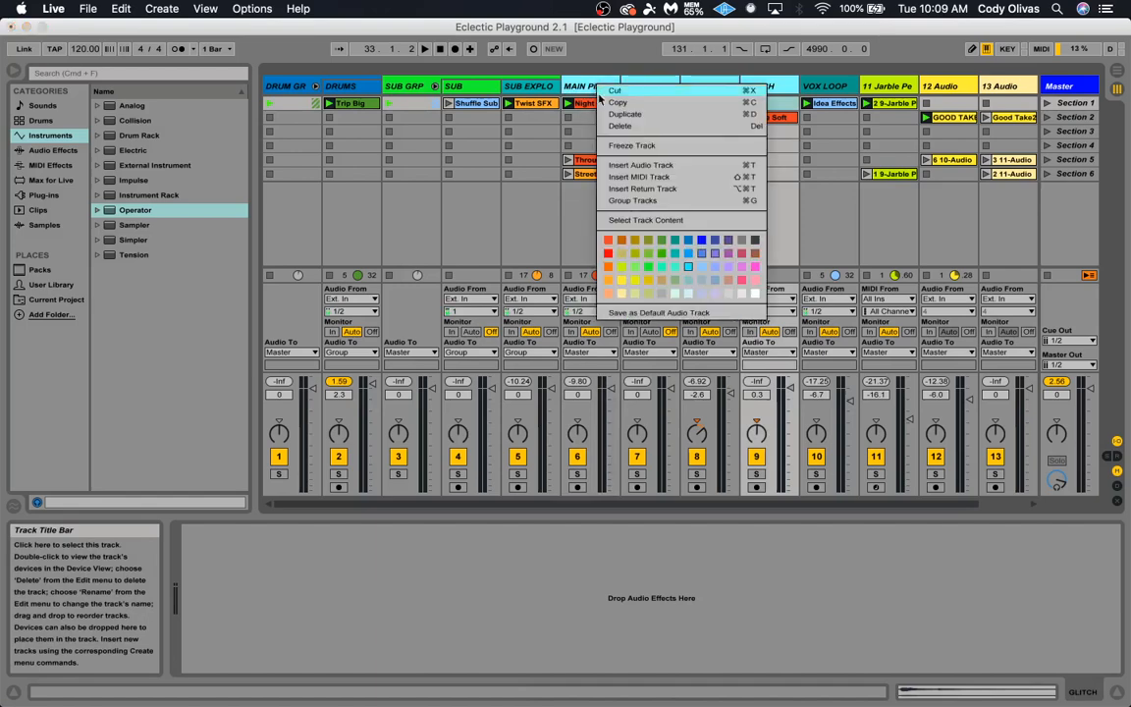
pyautogui.click(633, 202)
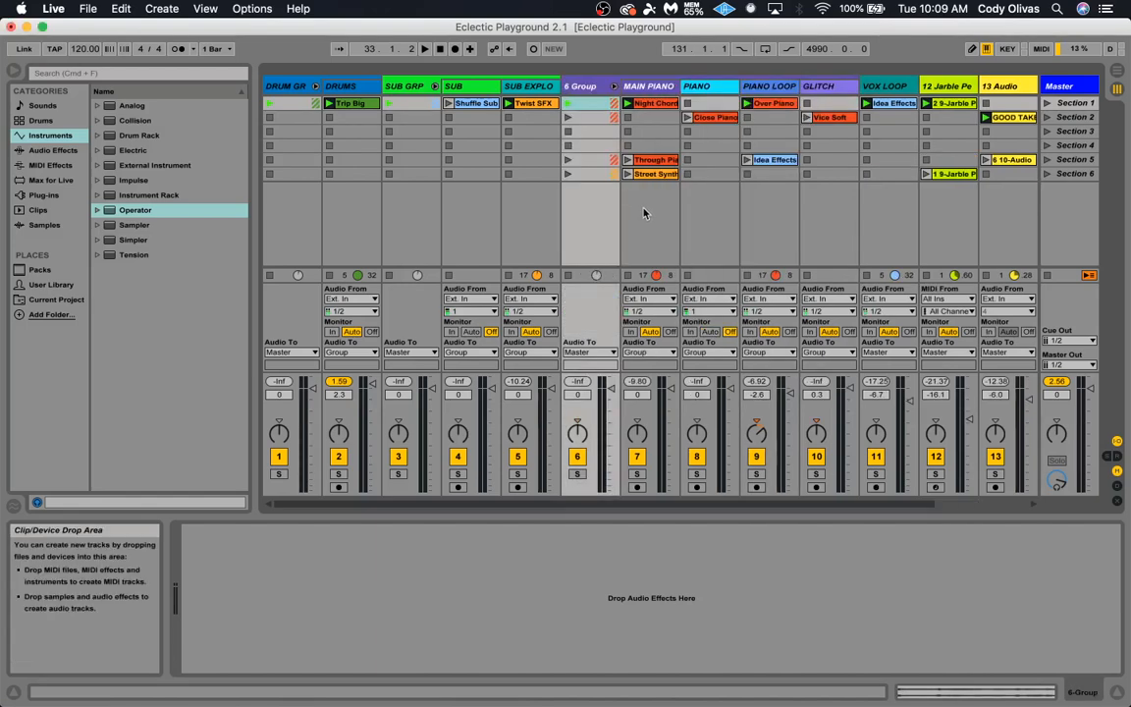
# Check the MAIN PIANO track's routing into its new group and rename the group track PIANO GRP
pyautogui.click(662, 91)
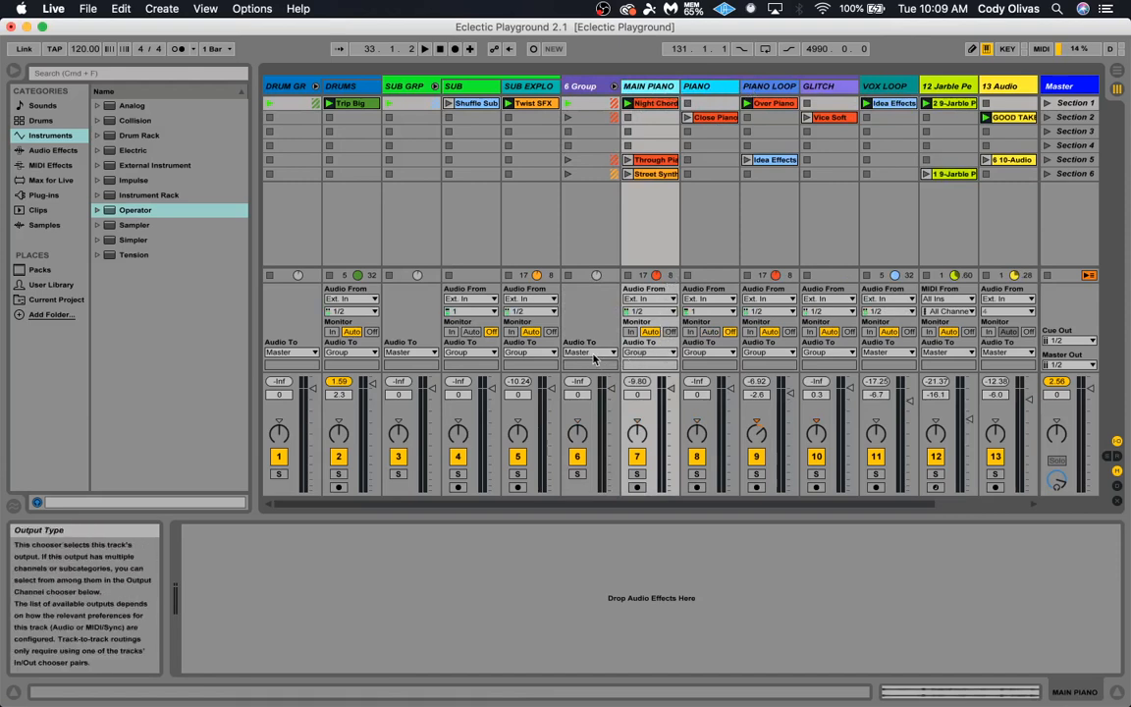
pyautogui.click(593, 85)
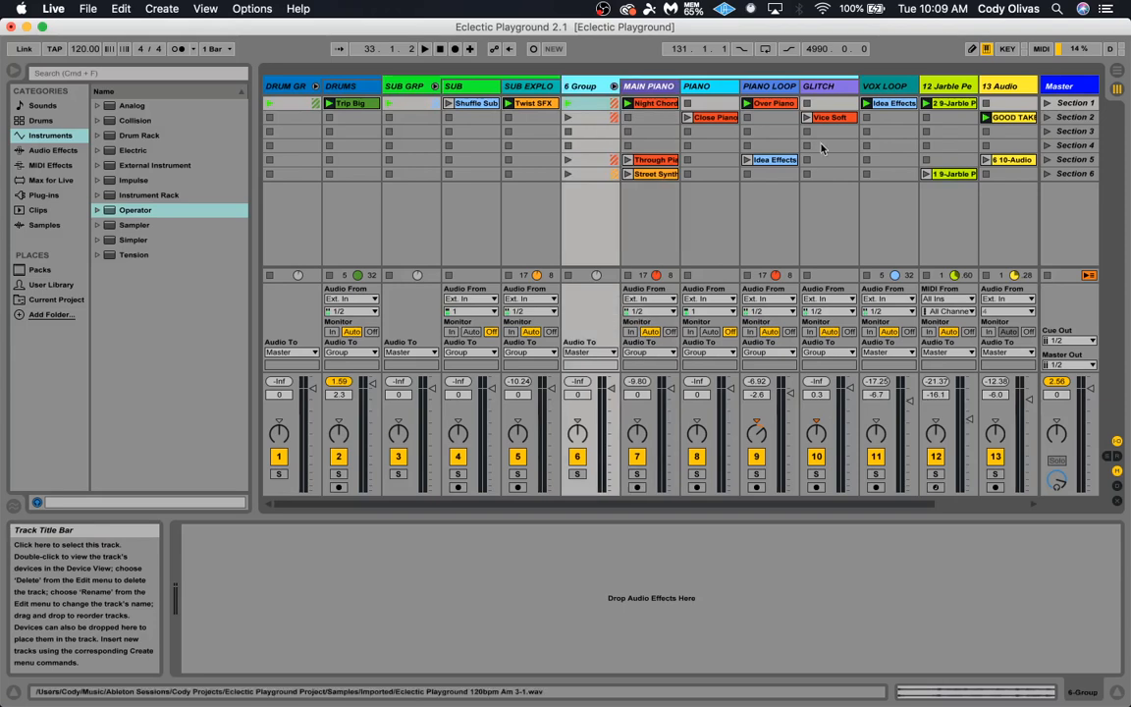
pyautogui.press('super+r')
pyautogui.write('Pl')
pyautogui.write('ANO GRP')
pyautogui.press('Return')
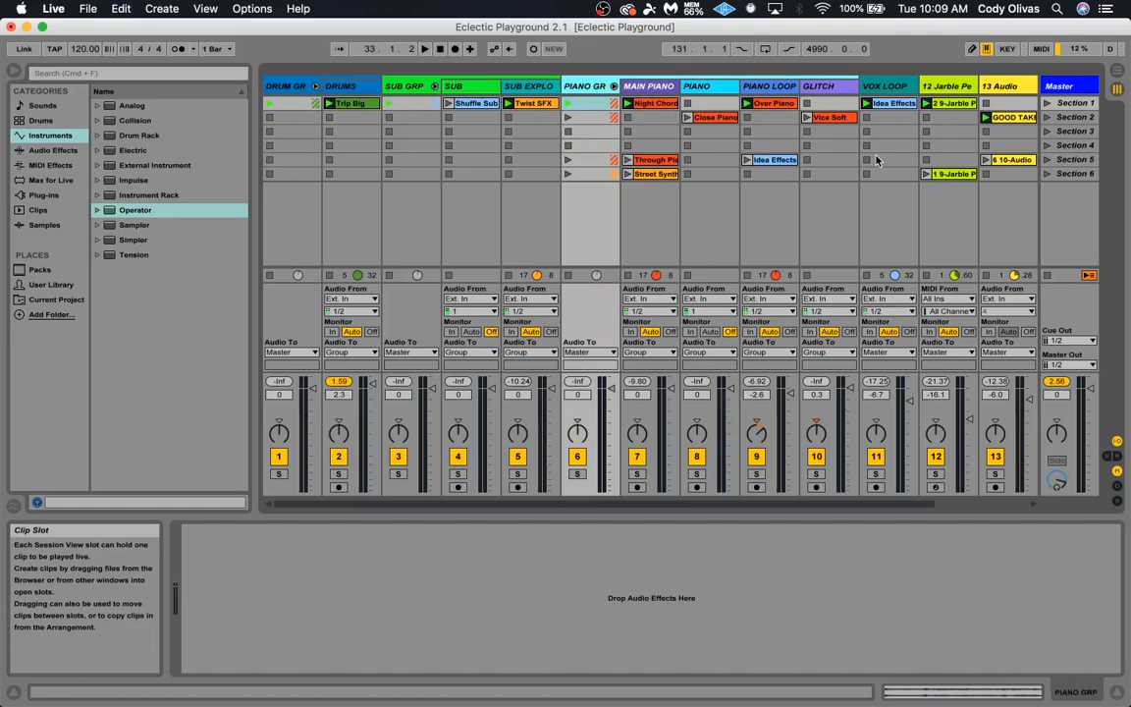
# Move the Jarble Perator track's Section 1 clip down to Section 3
pyautogui.hscroll(3, 884, 108)
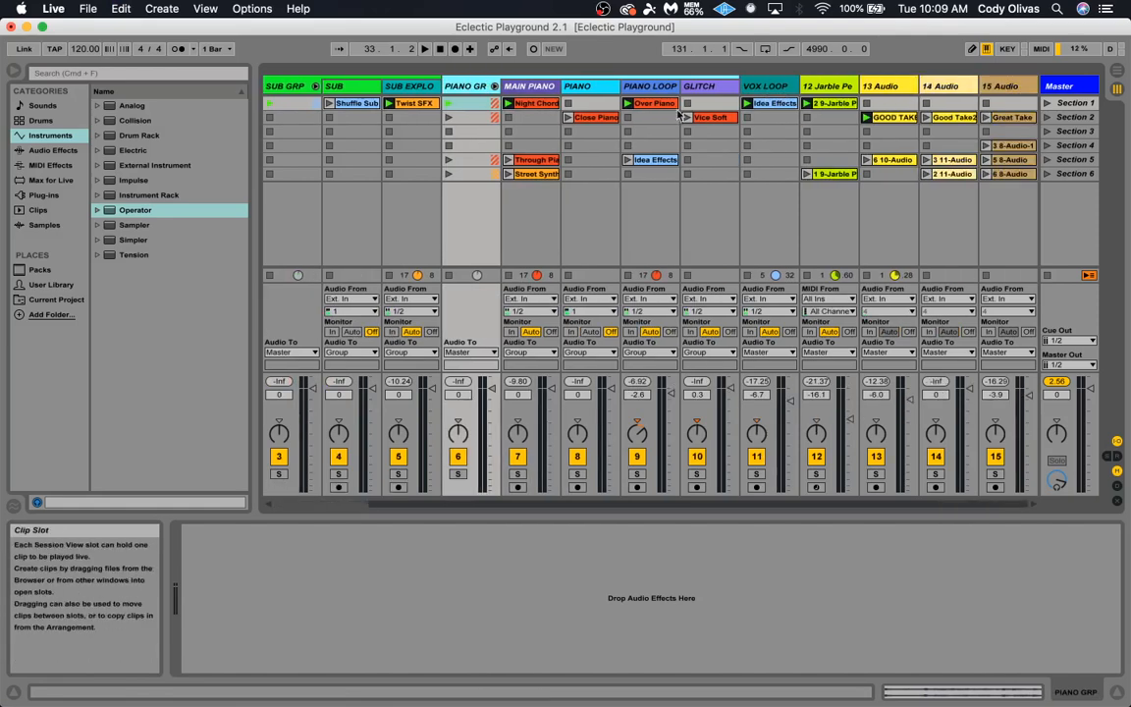
pyautogui.click(771, 86)
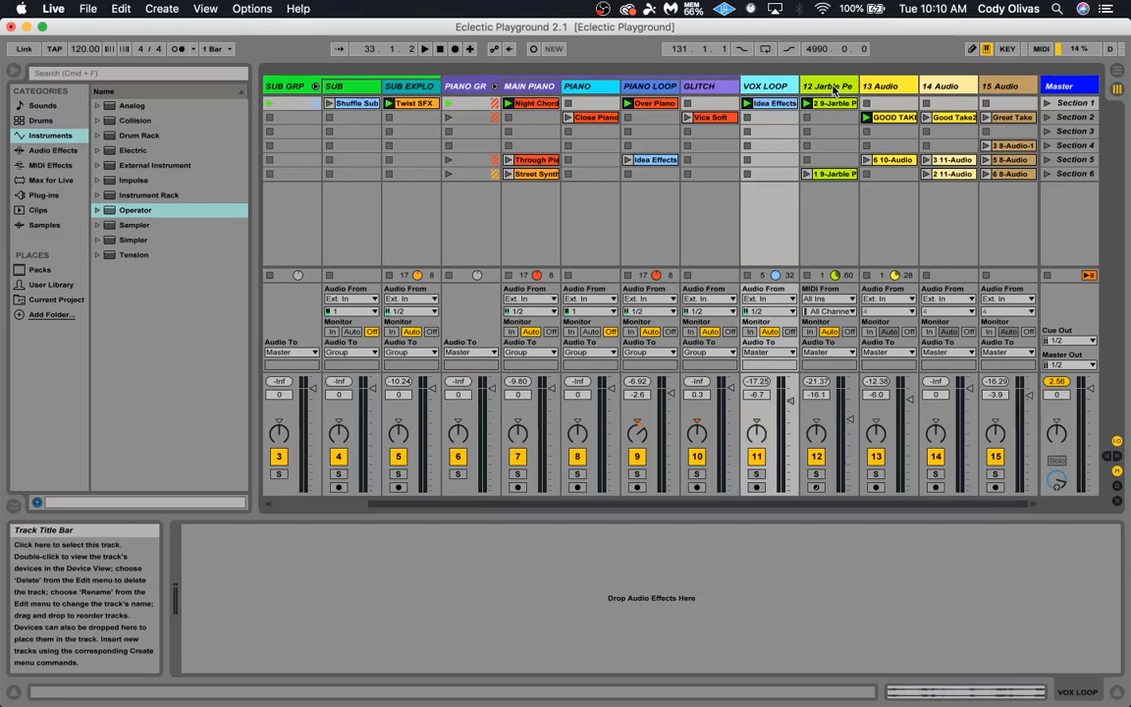
pyautogui.moveTo(833, 106); pyautogui.dragTo(833, 131)
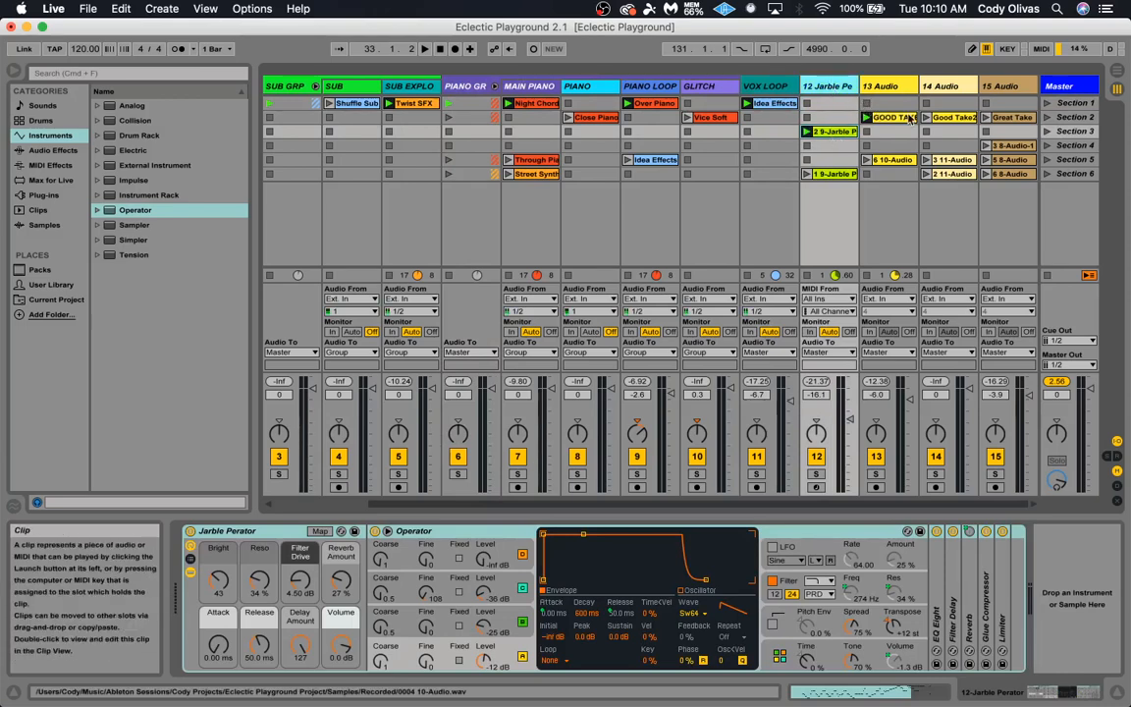
# Put the VOX LOOP track in its own group and rename the group track SFX GRP
pyautogui.click(765, 87)
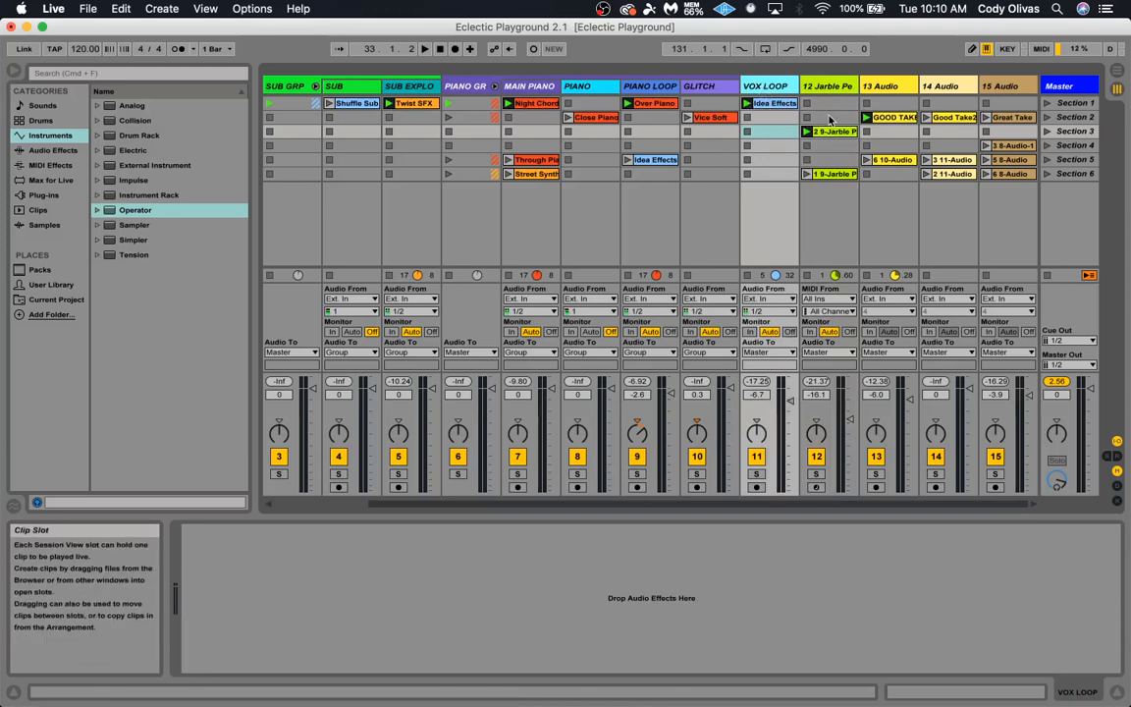
pyautogui.press('super+g')
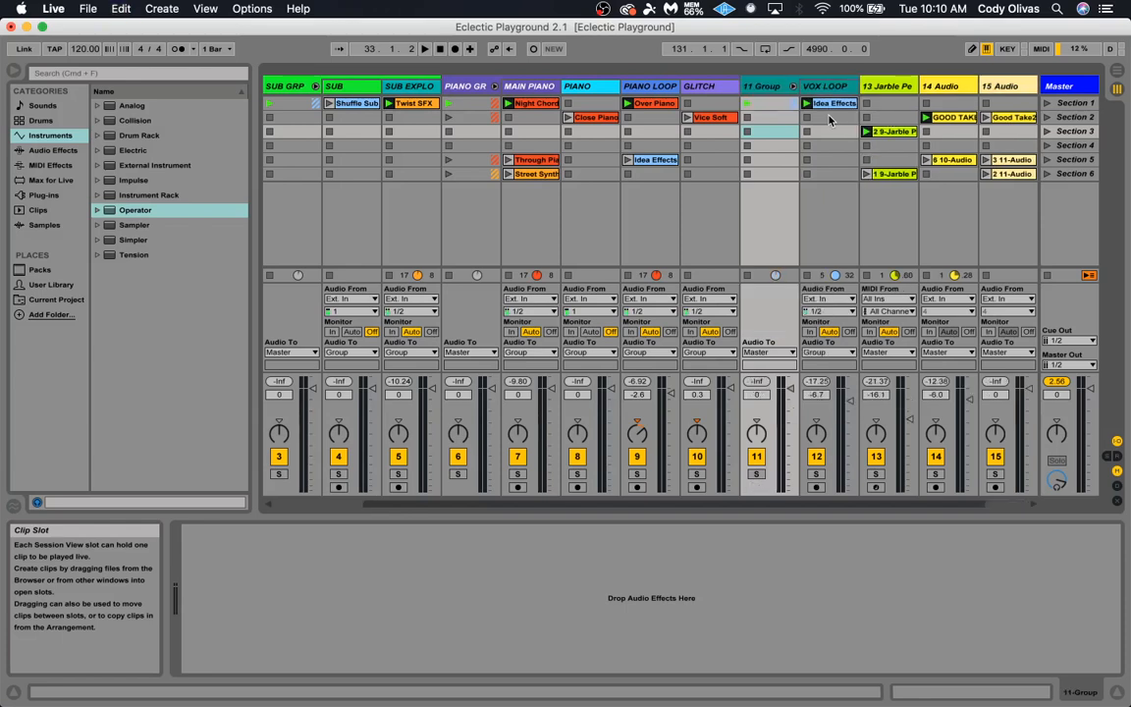
pyautogui.click(832, 88)
pyautogui.click(769, 90)
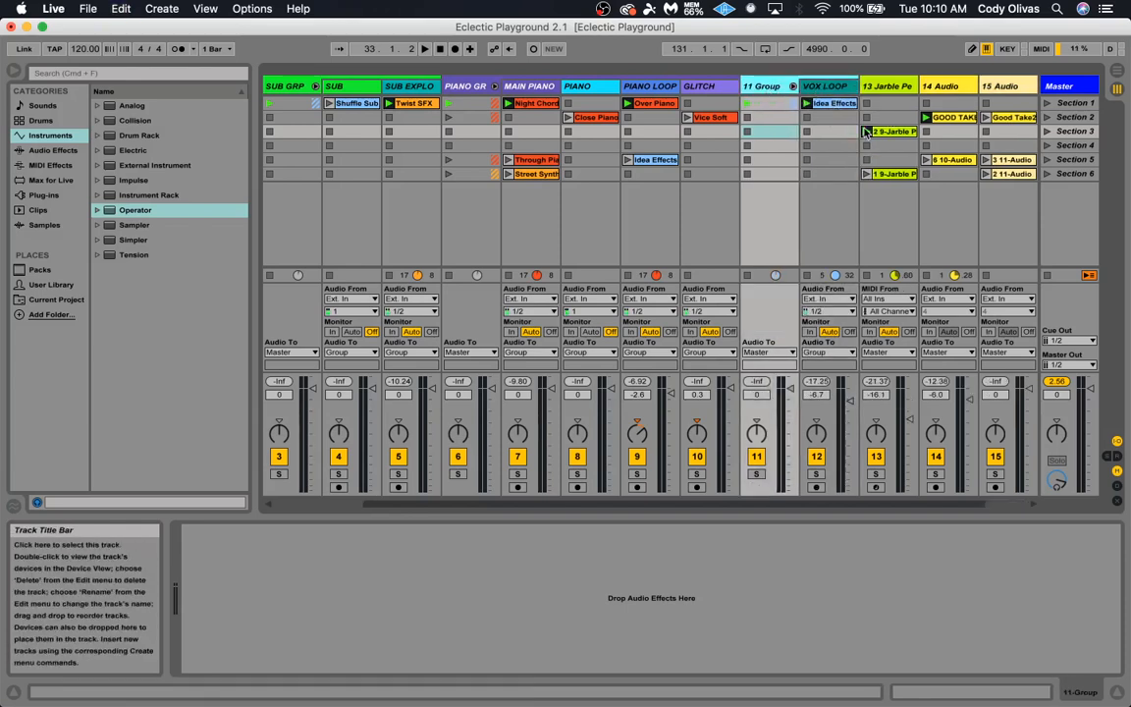
pyautogui.press('super+r')
pyautogui.write('5')
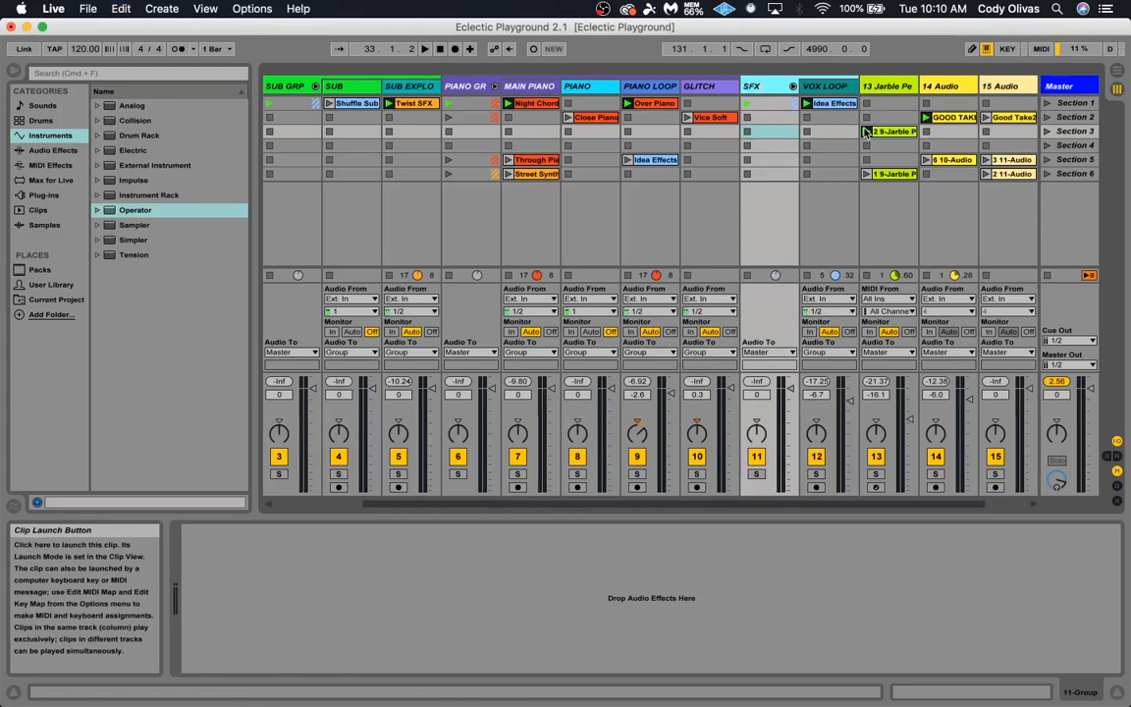
pyautogui.write('FX GRP')
# Group the three vocal tracks, 14 Audio, 15 Audio and 16 Audio, together
pyautogui.hscroll(1, 854, 118)
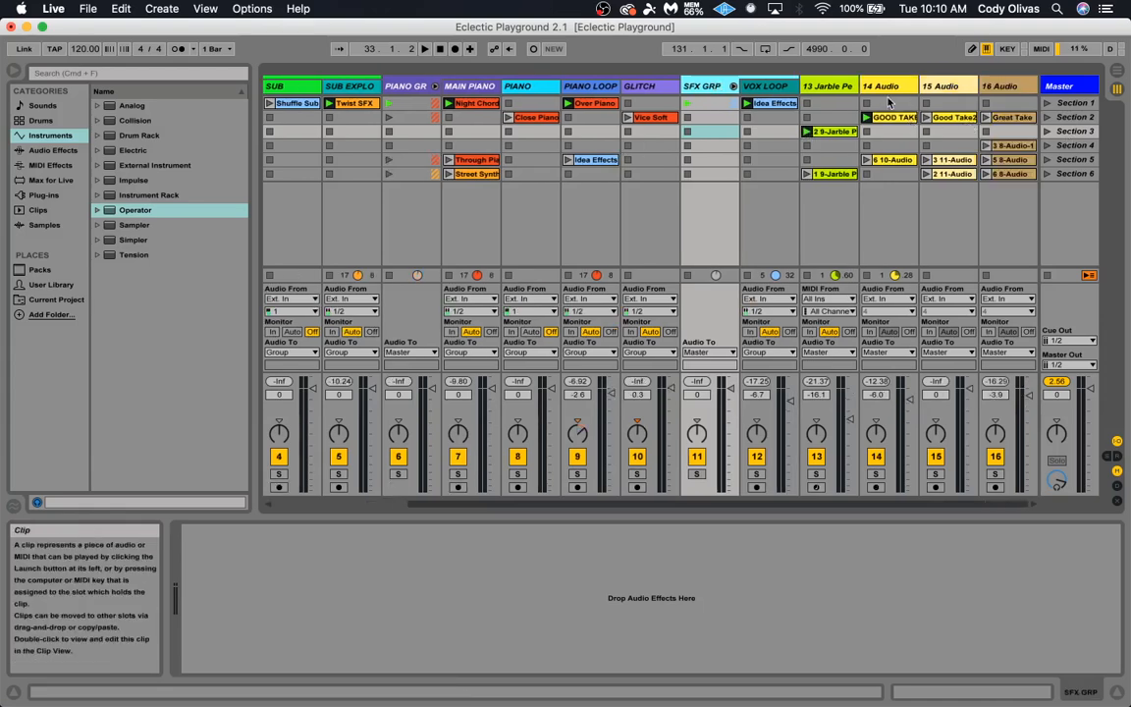
pyautogui.click(834, 88)
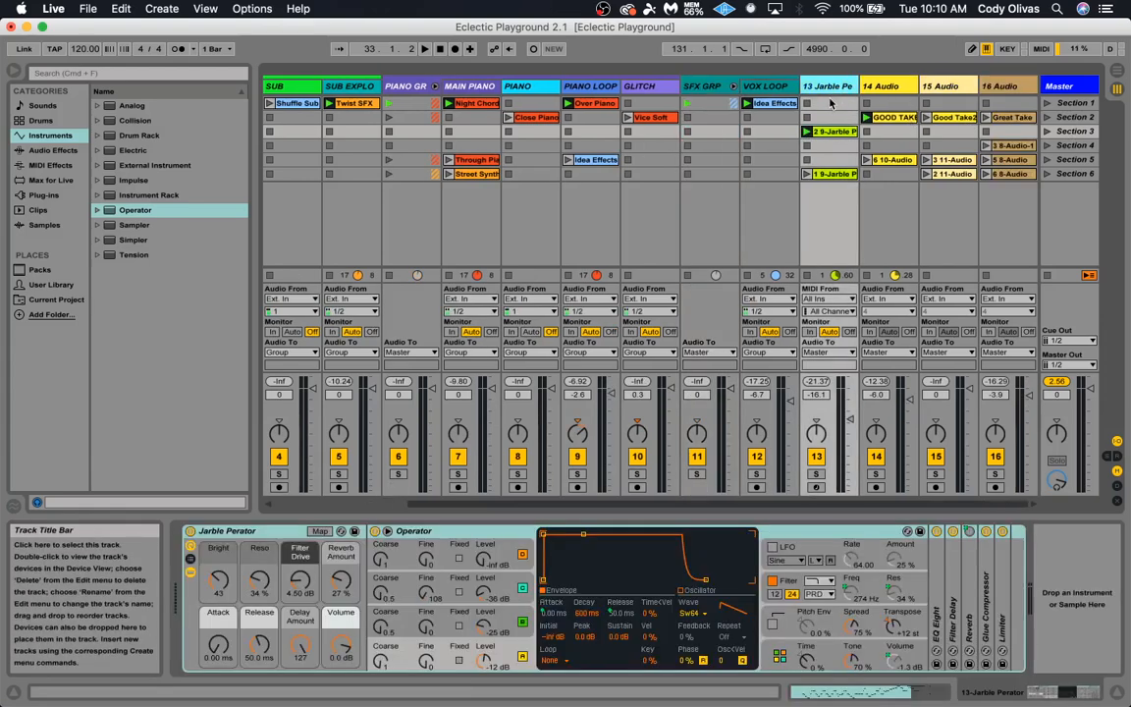
pyautogui.click(895, 86)
pyautogui.click(1002, 86)
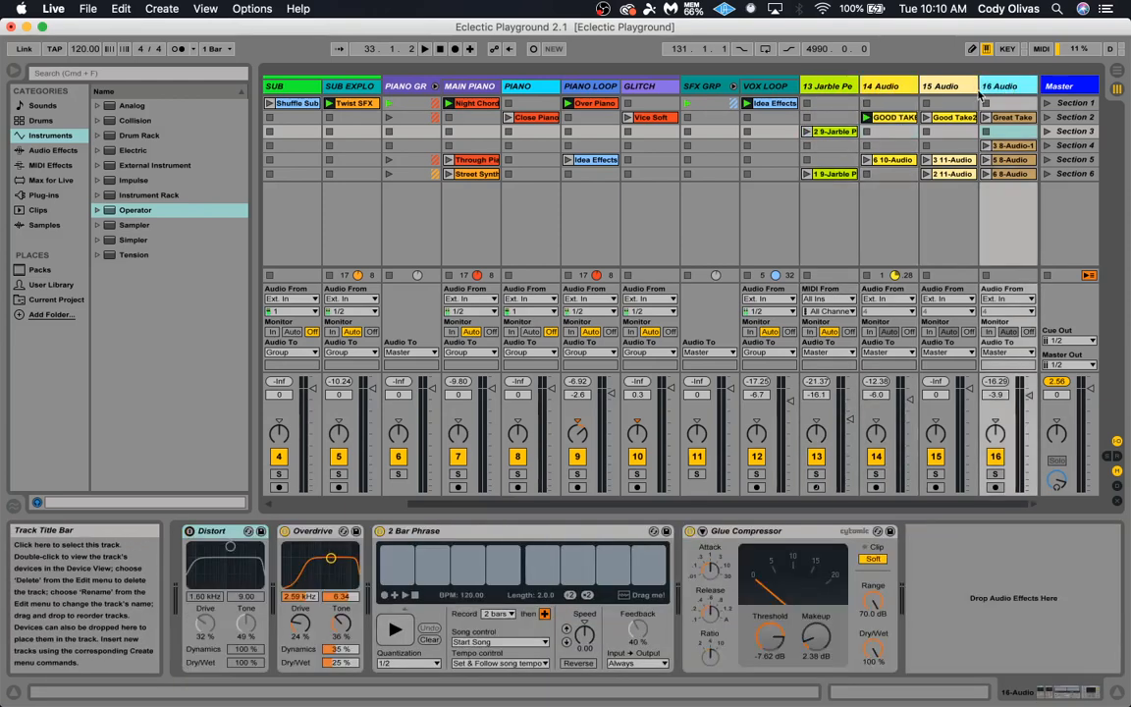
pyautogui.click(891, 87)
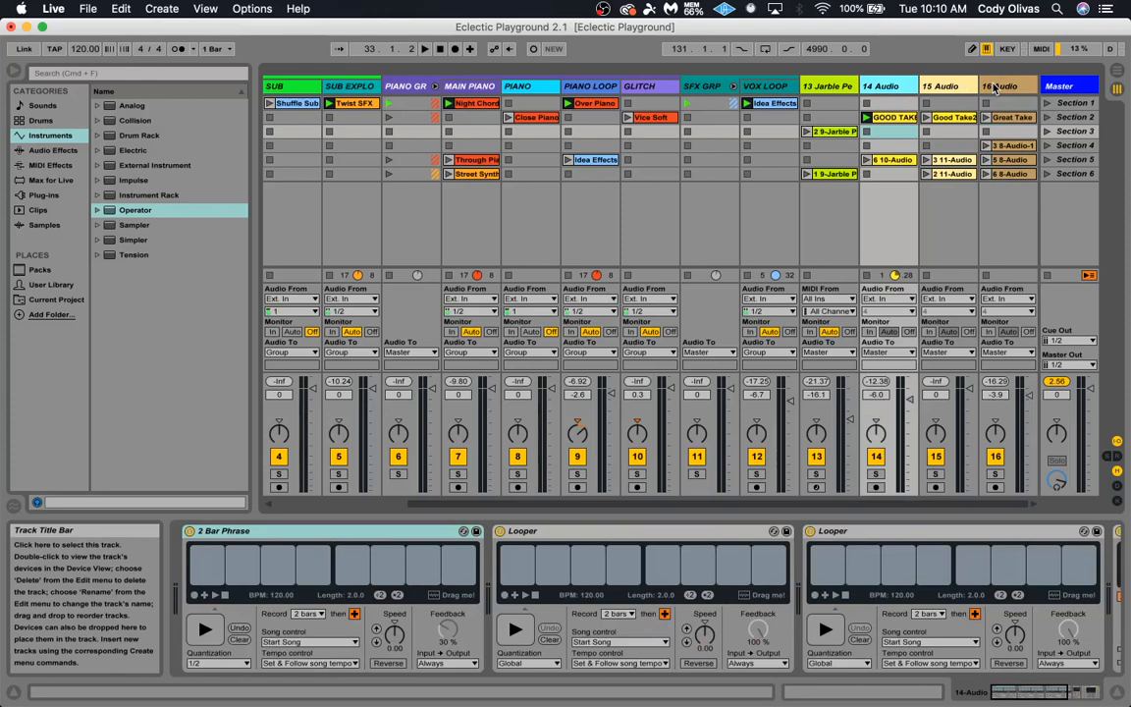
pyautogui.click(994, 87)
pyautogui.rightClick(1002, 86)
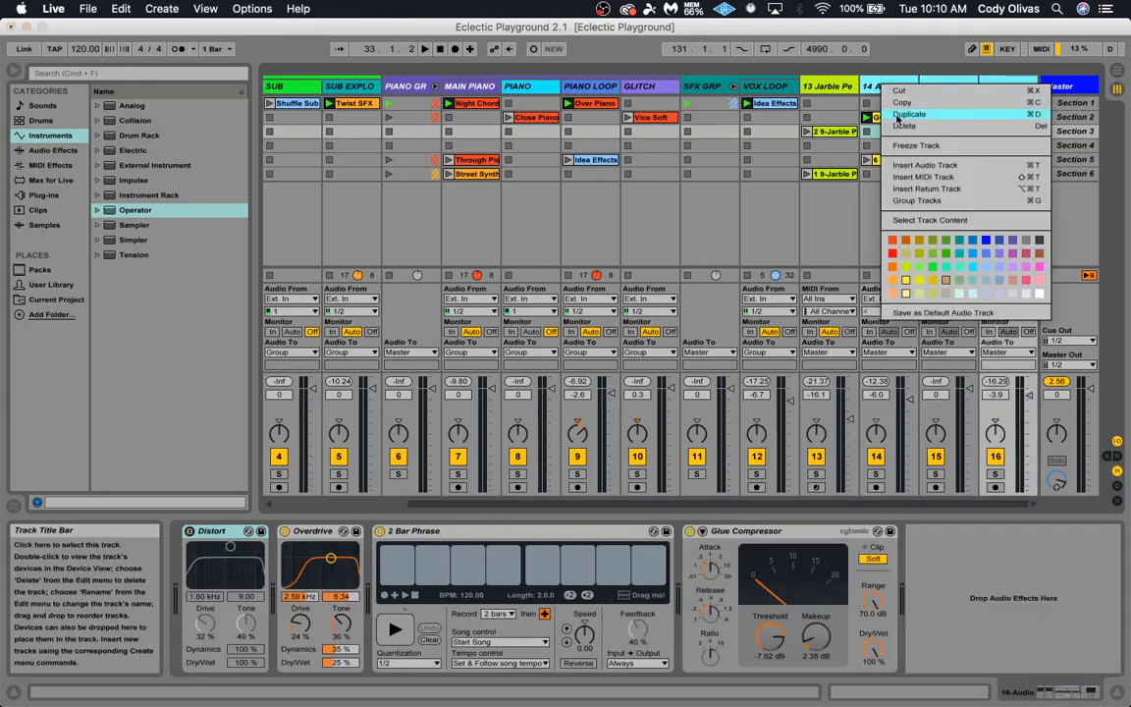
pyautogui.click(918, 200)
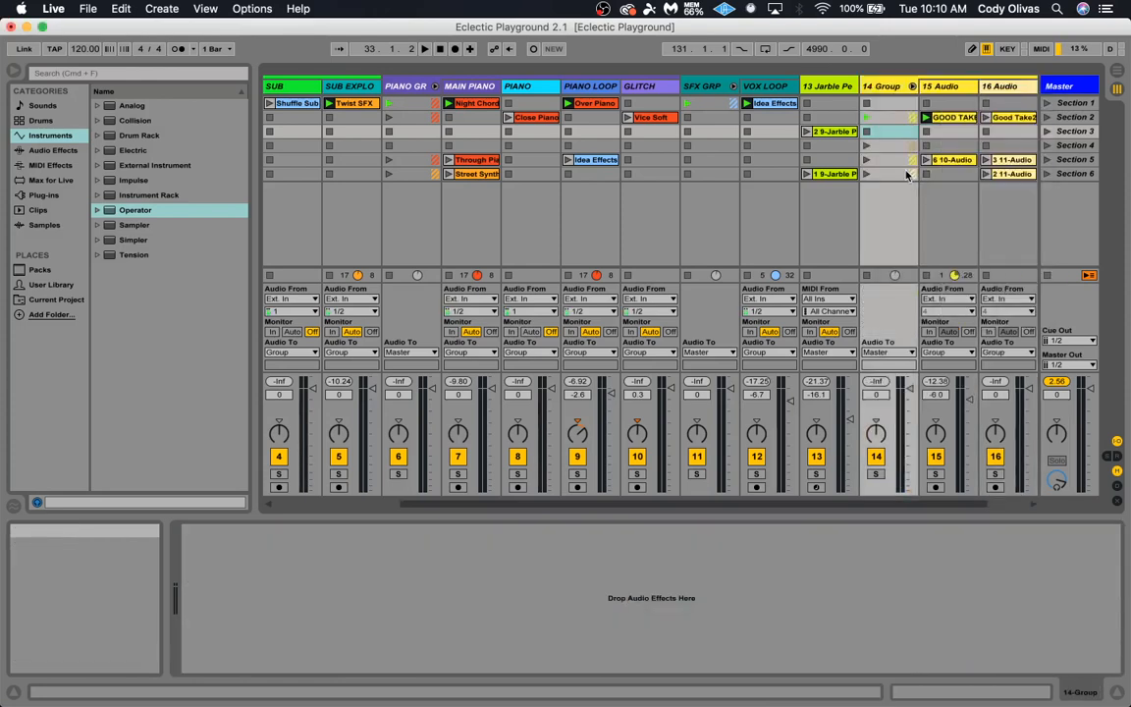
# Rename the new group track containing the three audio tracks VOCAL GRP
pyautogui.press('super+r')
pyautogui.write('V')
pyautogui.write('OCAL')
pyautogui.write(' GRP')
pyautogui.press('Return')
pyautogui.hscroll(2, 958, 139)
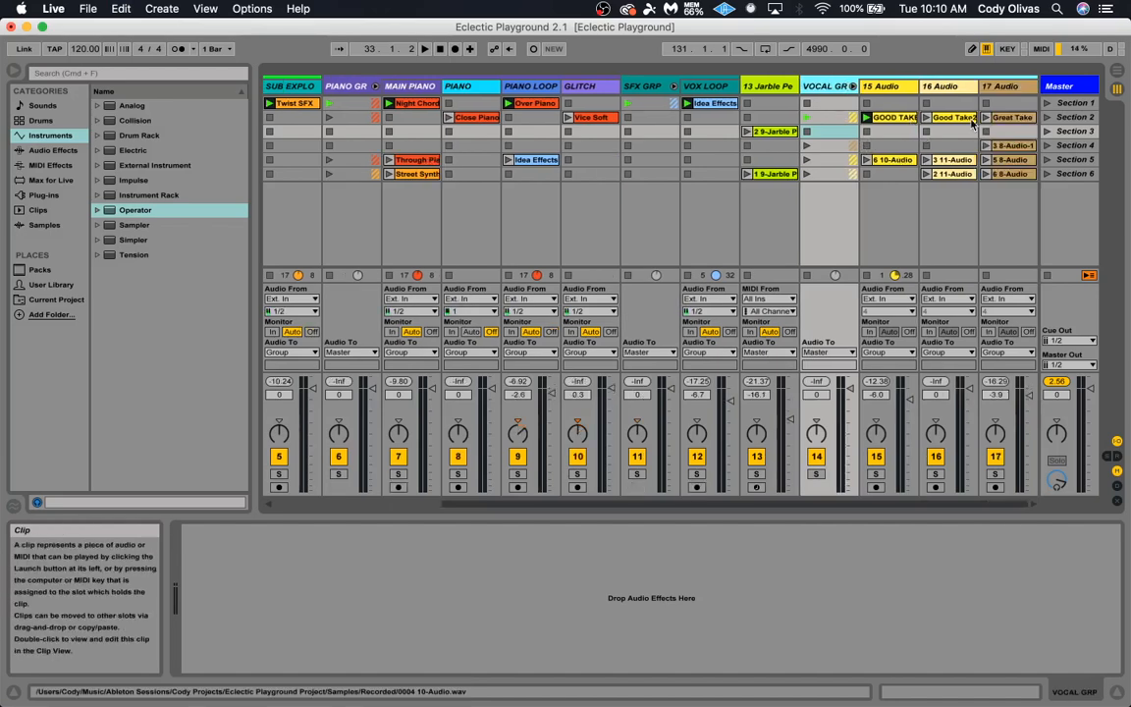
# Rename the three audio tracks inside VOCAL GRP as VOX 1, VOX 2 and VOX 3
pyautogui.click(877, 85)
pyautogui.press('super+r')
pyautogui.write('V')
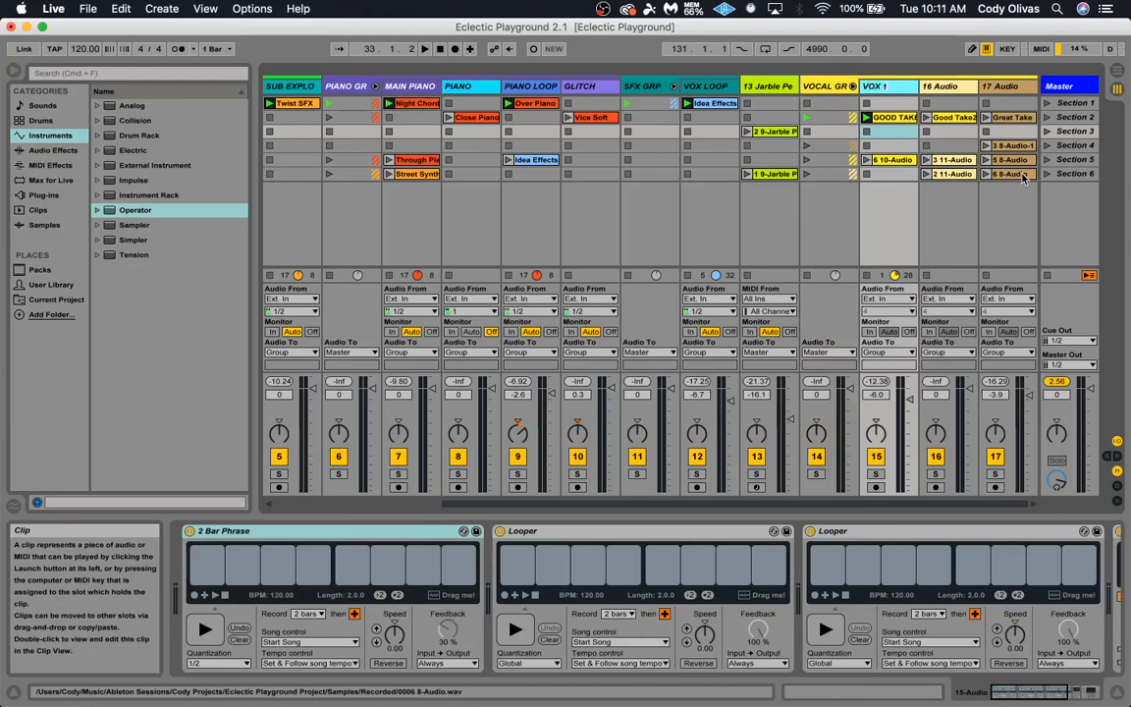
pyautogui.press('Tab')
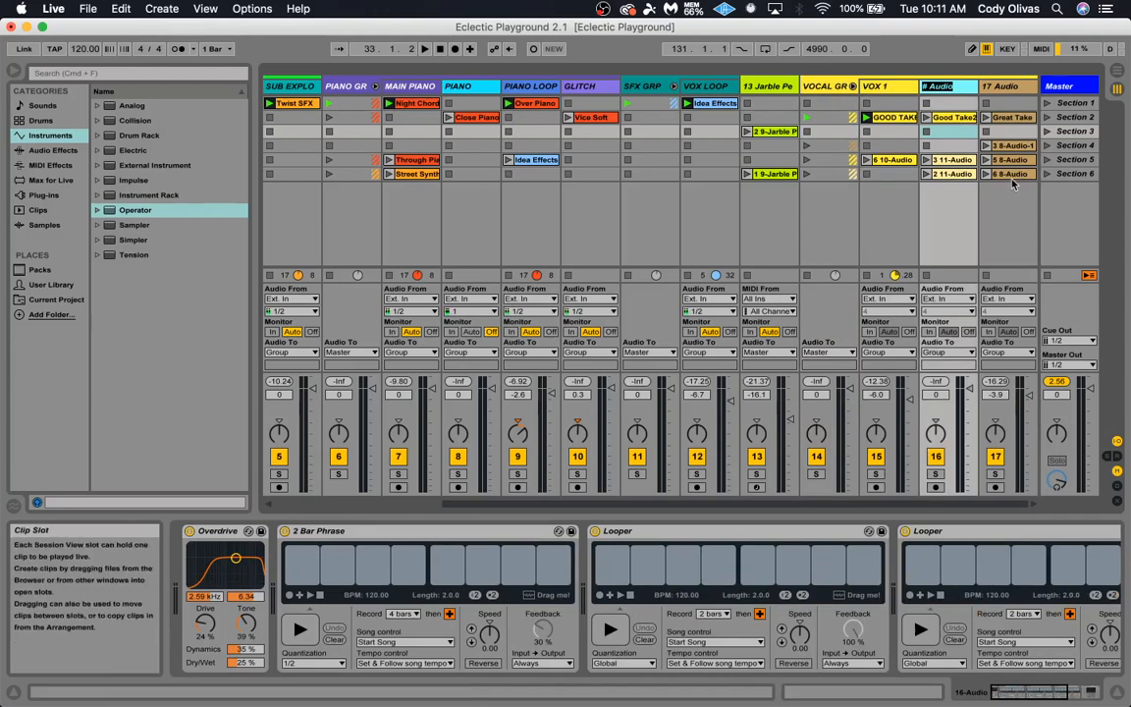
pyautogui.write('VOX 2')
pyautogui.press('Tab')
pyautogui.write('V')
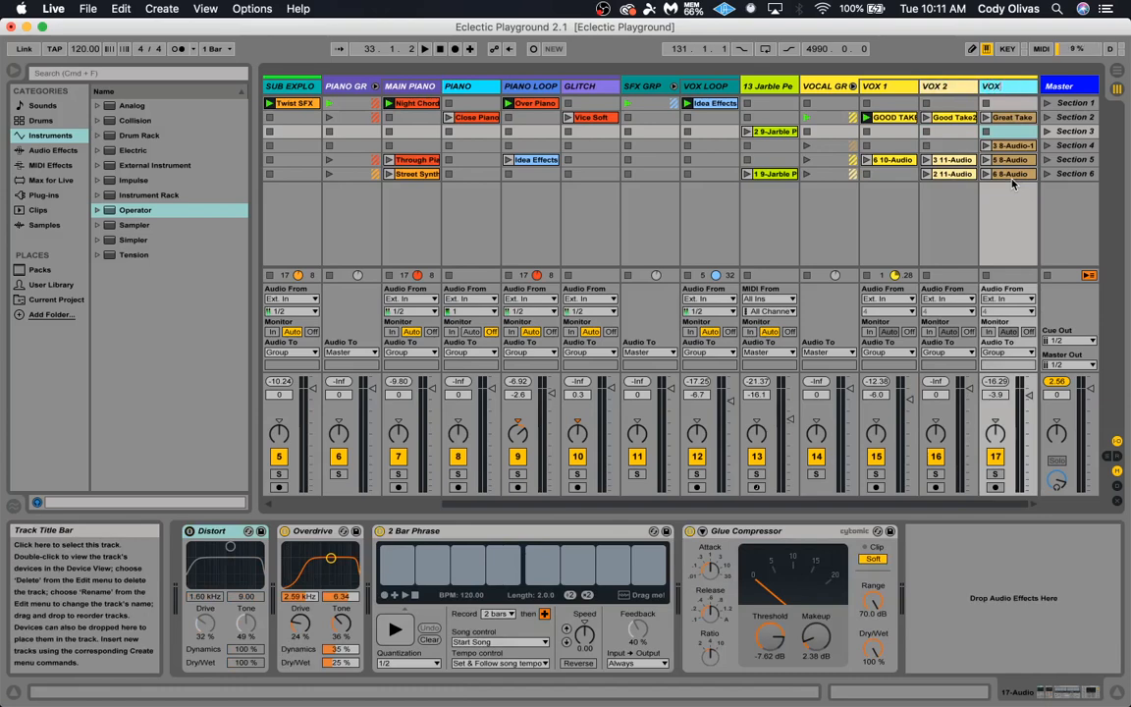
pyautogui.press('Return')
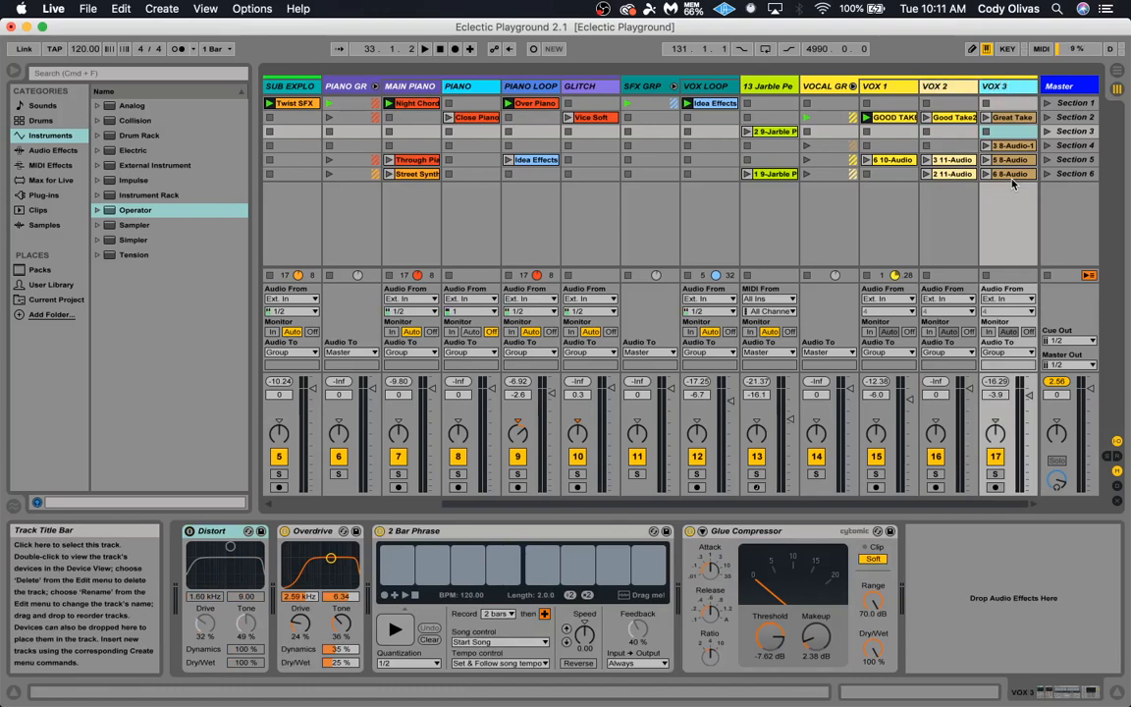
# Fold the drum, sub, piano, SFX and vocal groups, and move the Jarble Perator track to the end, after VOCAL GRP
pyautogui.hscroll(-4, 853, 235)
pyautogui.hscroll(4, 853, 235)
pyautogui.hscroll(-4, 854, 230)
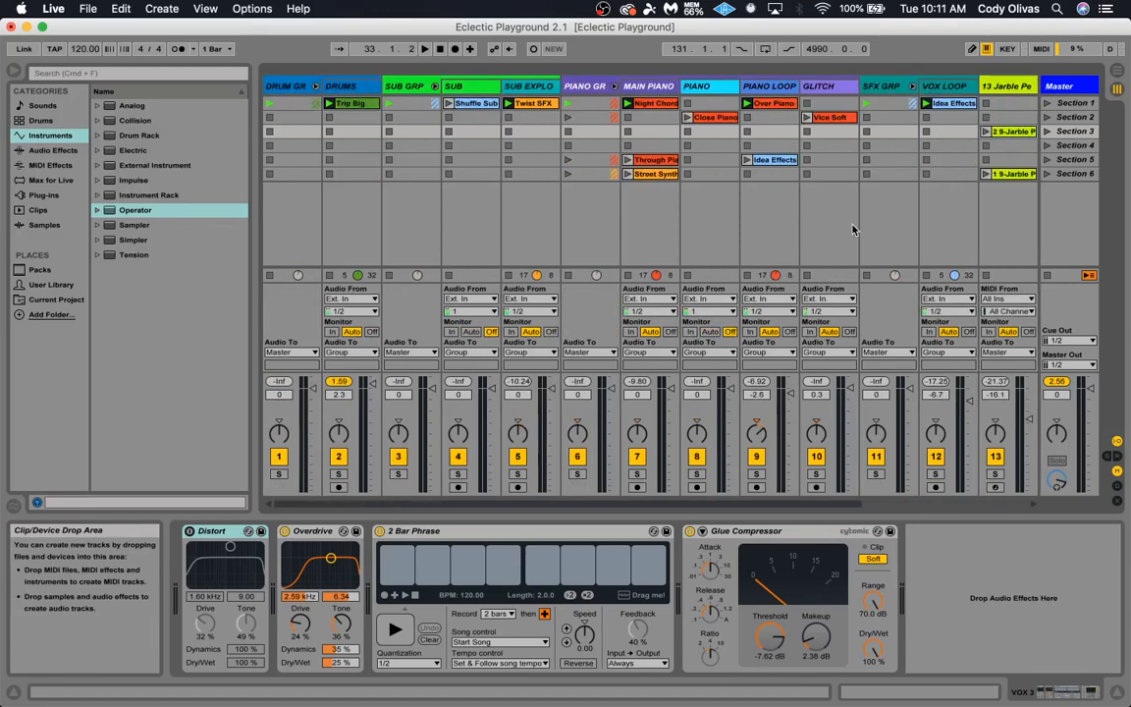
pyautogui.click(315, 87)
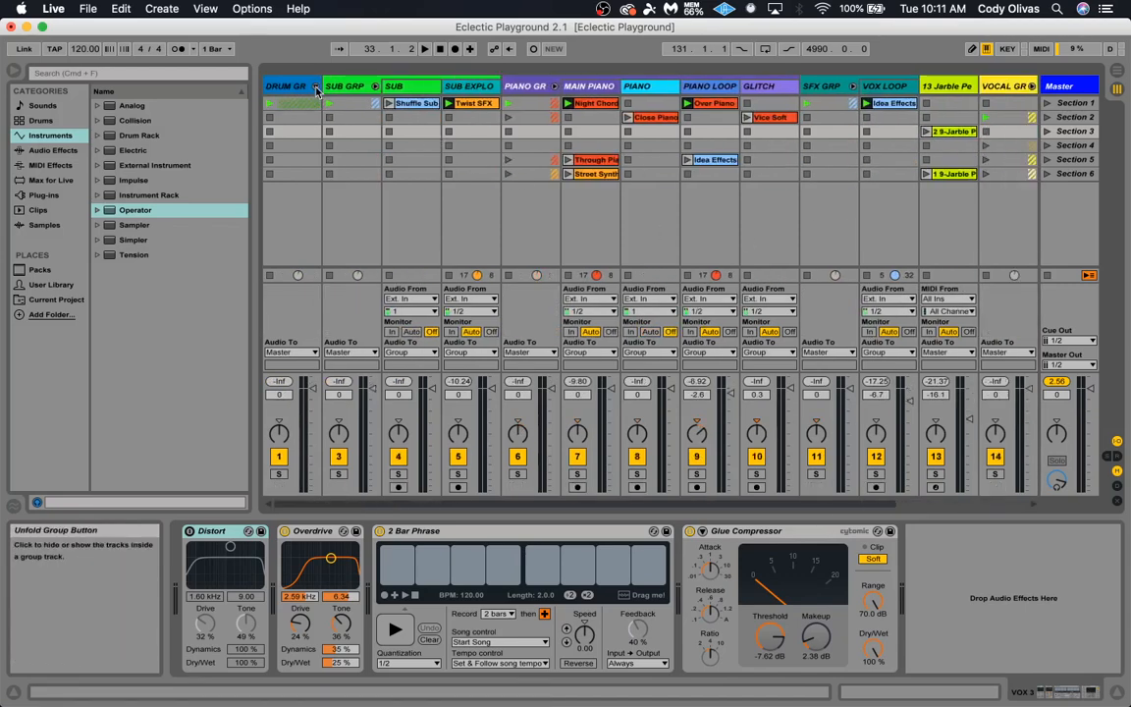
pyautogui.click(374, 87)
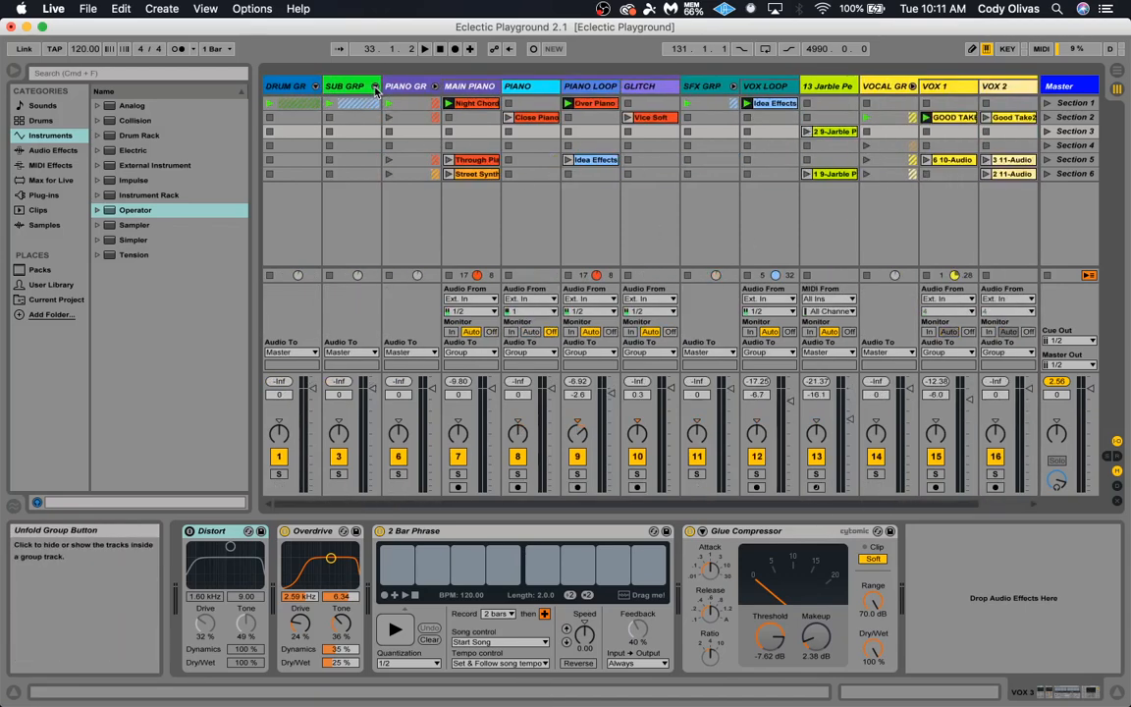
pyautogui.click(435, 86)
pyautogui.click(494, 87)
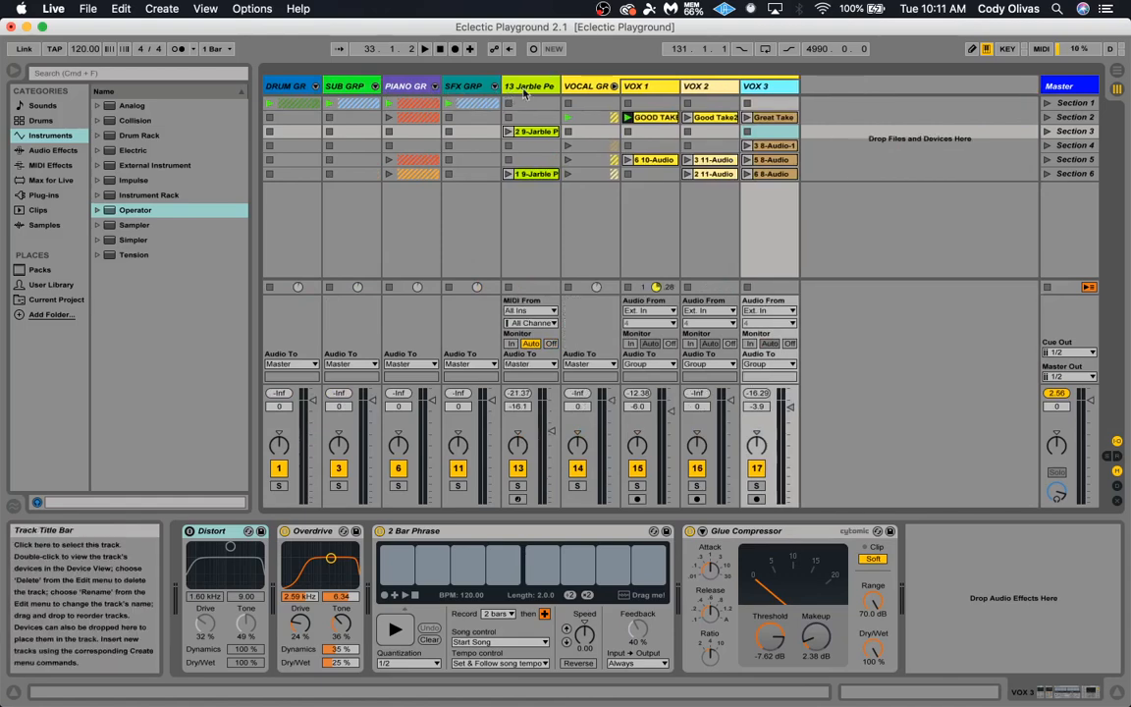
pyautogui.click(614, 86)
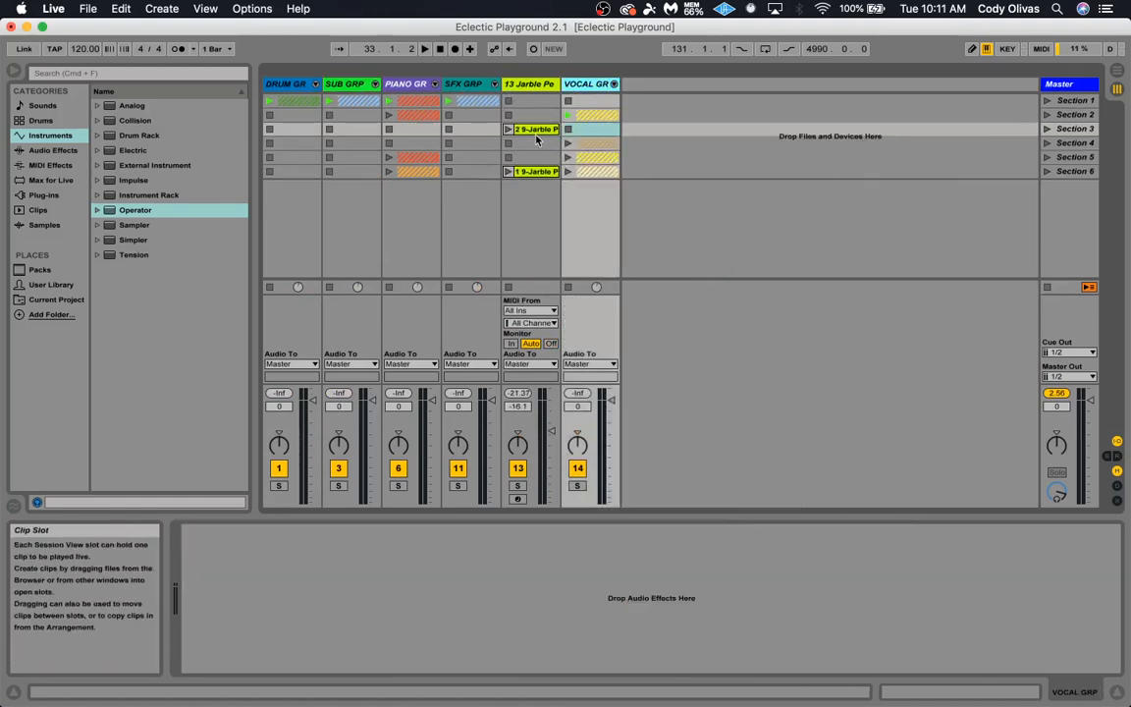
pyautogui.click(539, 96)
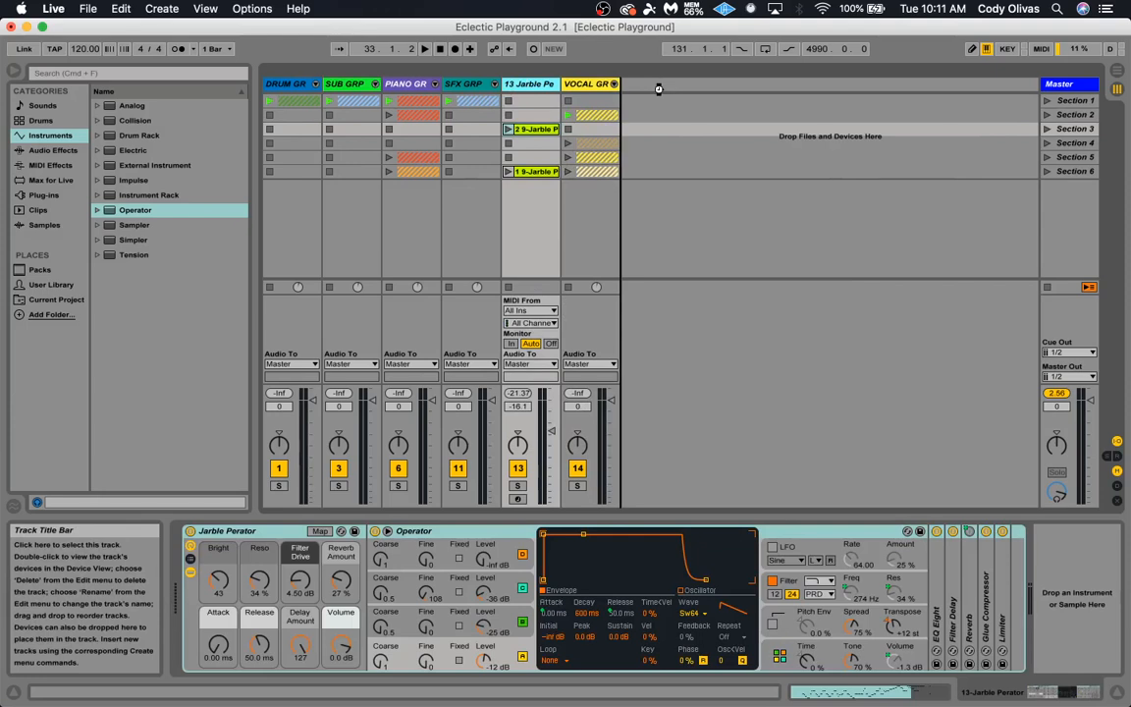
pyautogui.moveTo(535, 87); pyautogui.dragTo(593, 89)
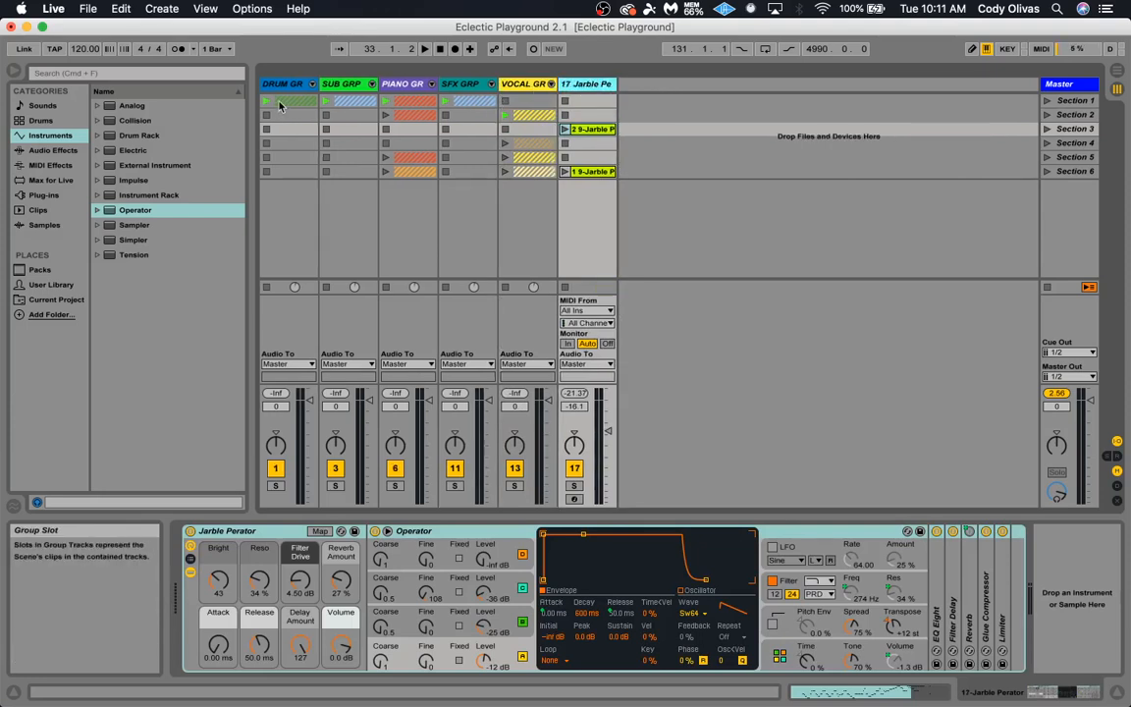
# Unfold the drum, sub, piano and SFX groups to show their tracks, leaving the vocal group folded
pyautogui.click(312, 85)
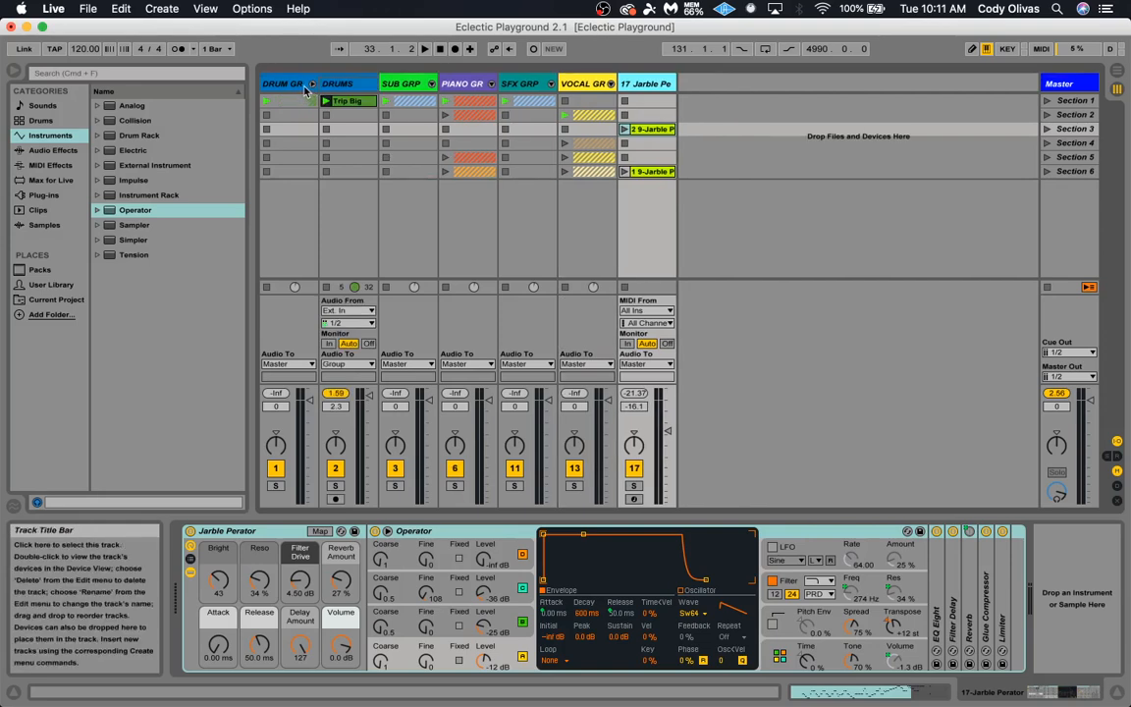
pyautogui.click(311, 85)
pyautogui.click(312, 86)
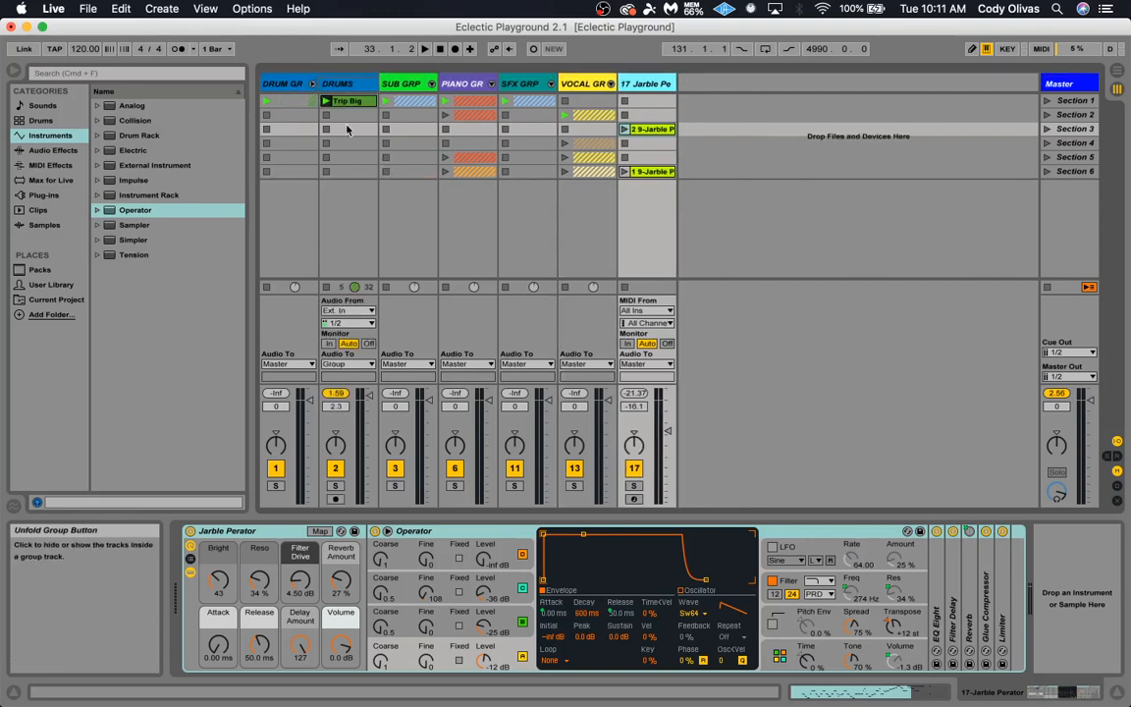
pyautogui.click(431, 85)
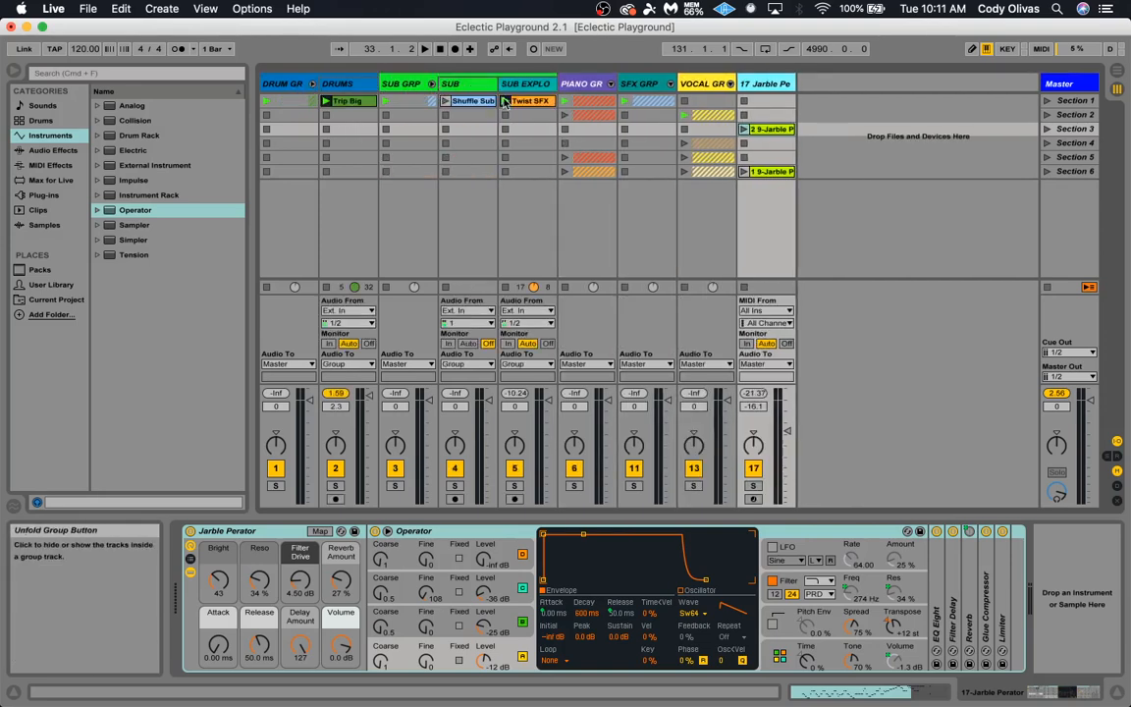
pyautogui.click(610, 85)
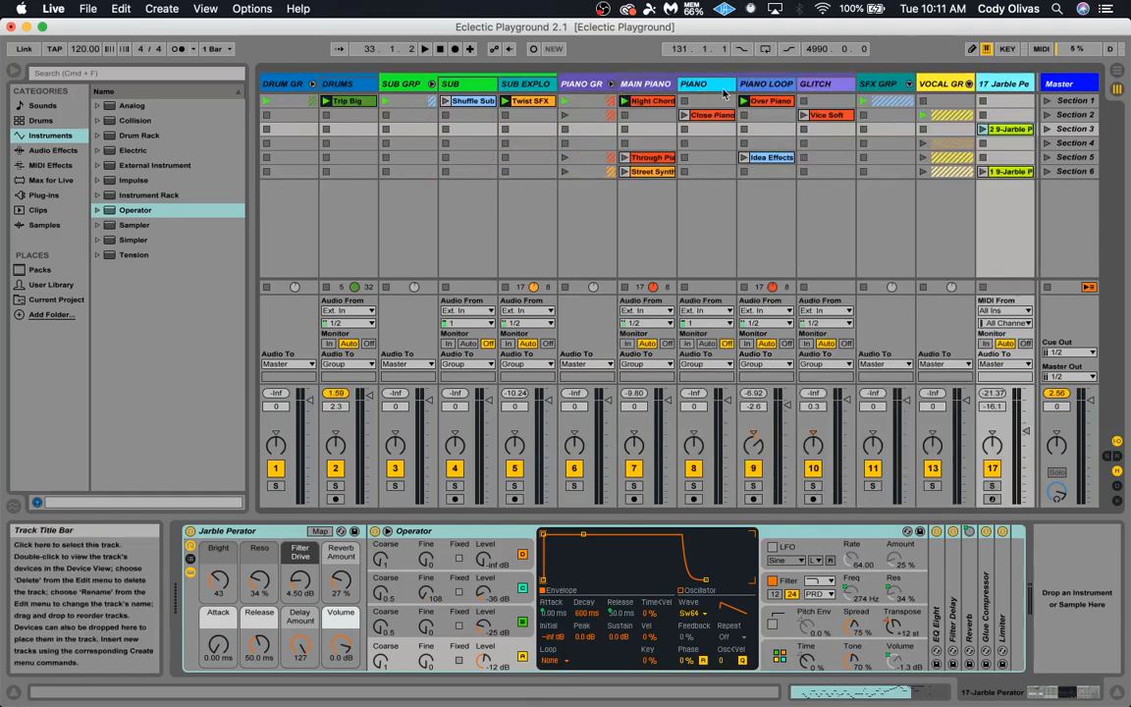
pyautogui.click(910, 85)
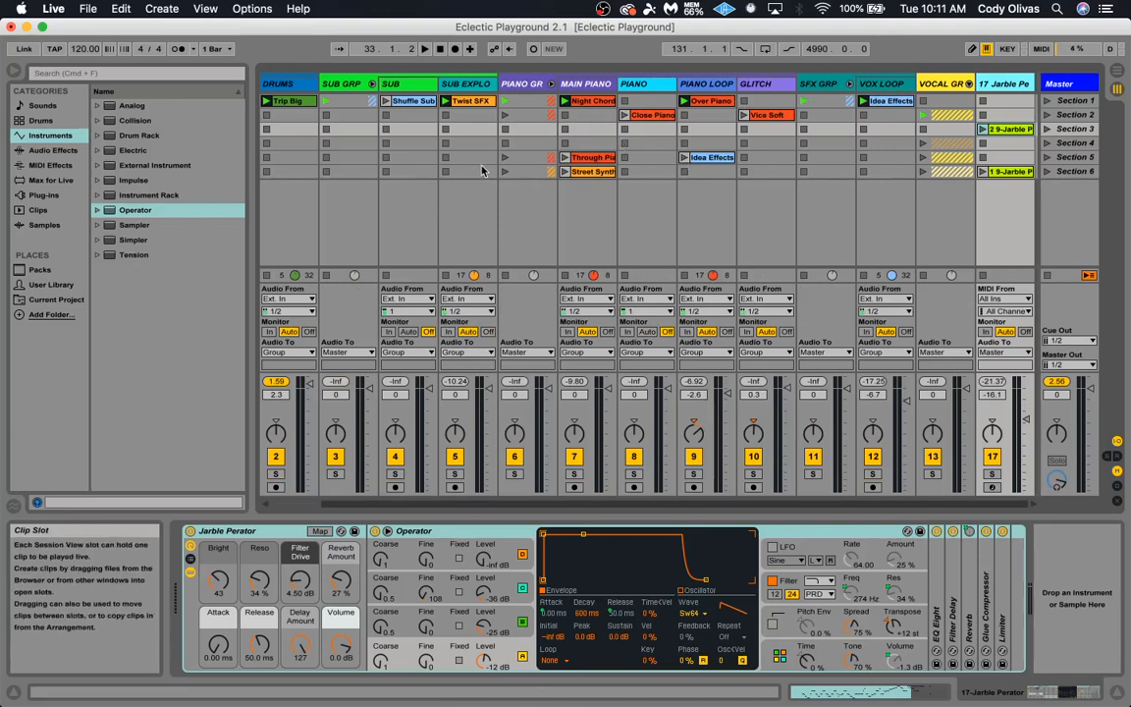
pyautogui.hscroll(-2, 480, 169)
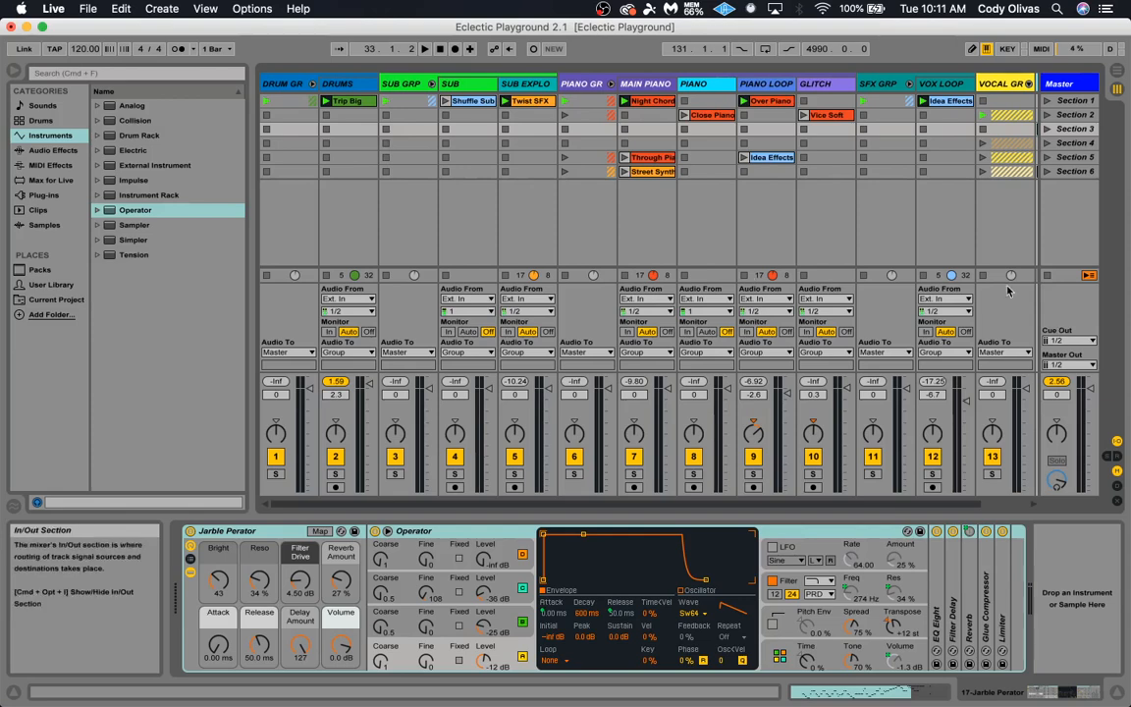
# Launch the Section 1 scene and play it back twice to check the group and master levels, stopping after each pass
pyautogui.click(1049, 102)
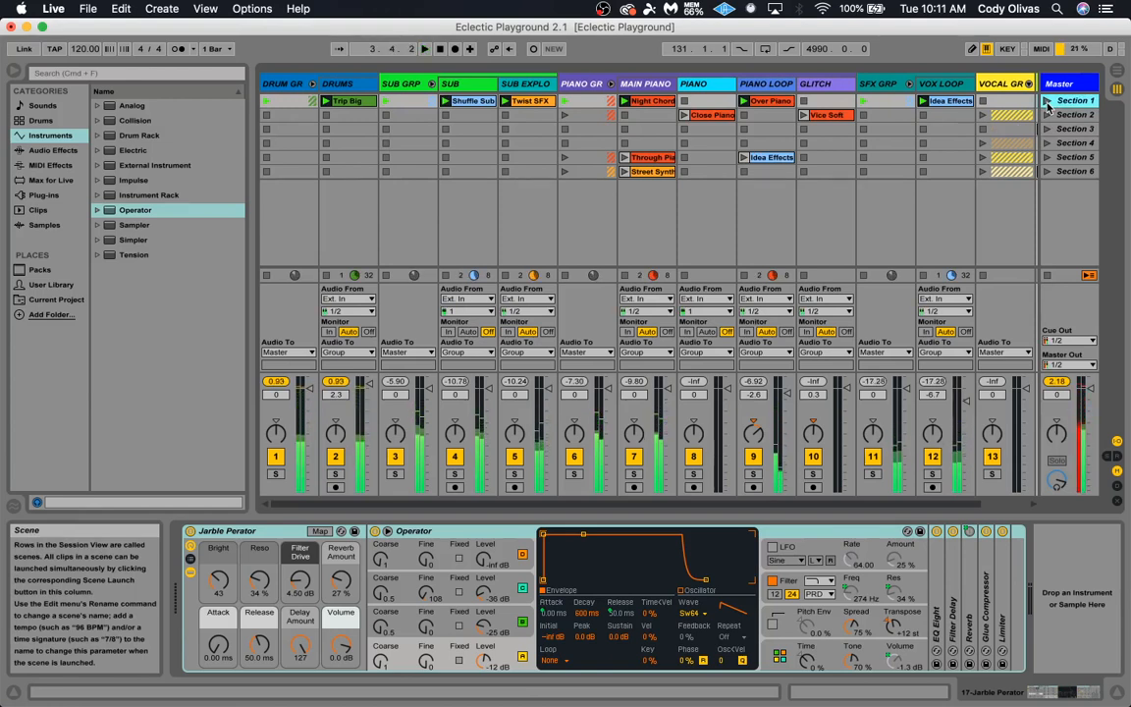
pyautogui.press('space')
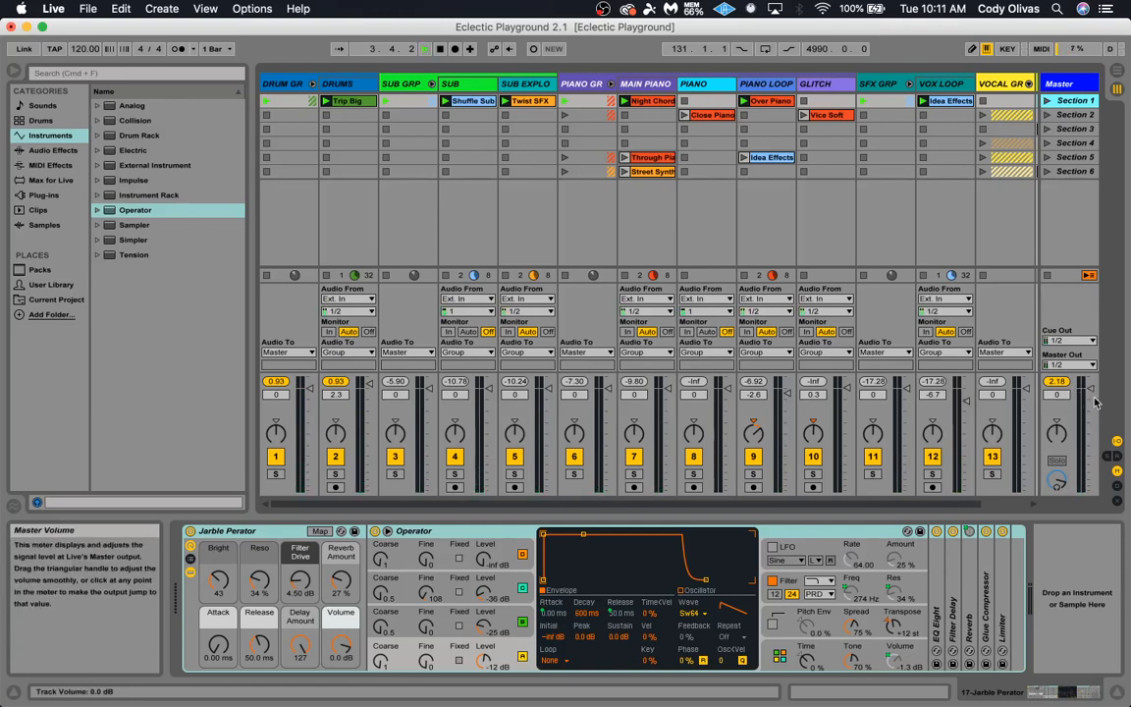
pyautogui.press('space')
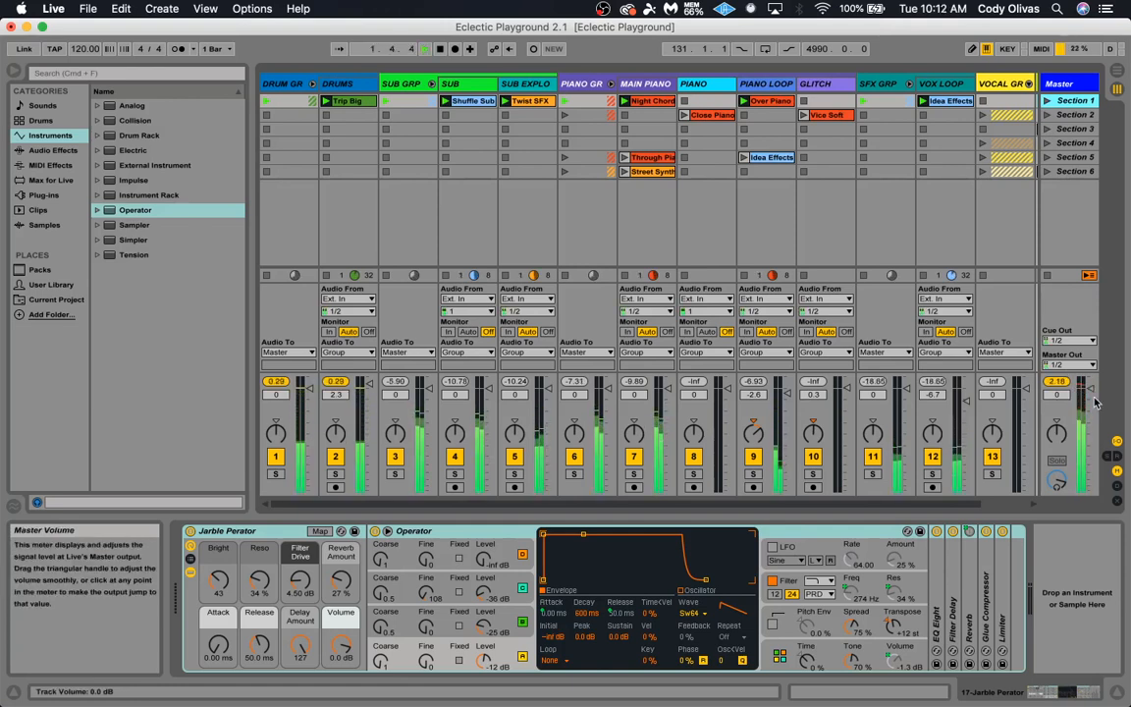
pyautogui.press('space')
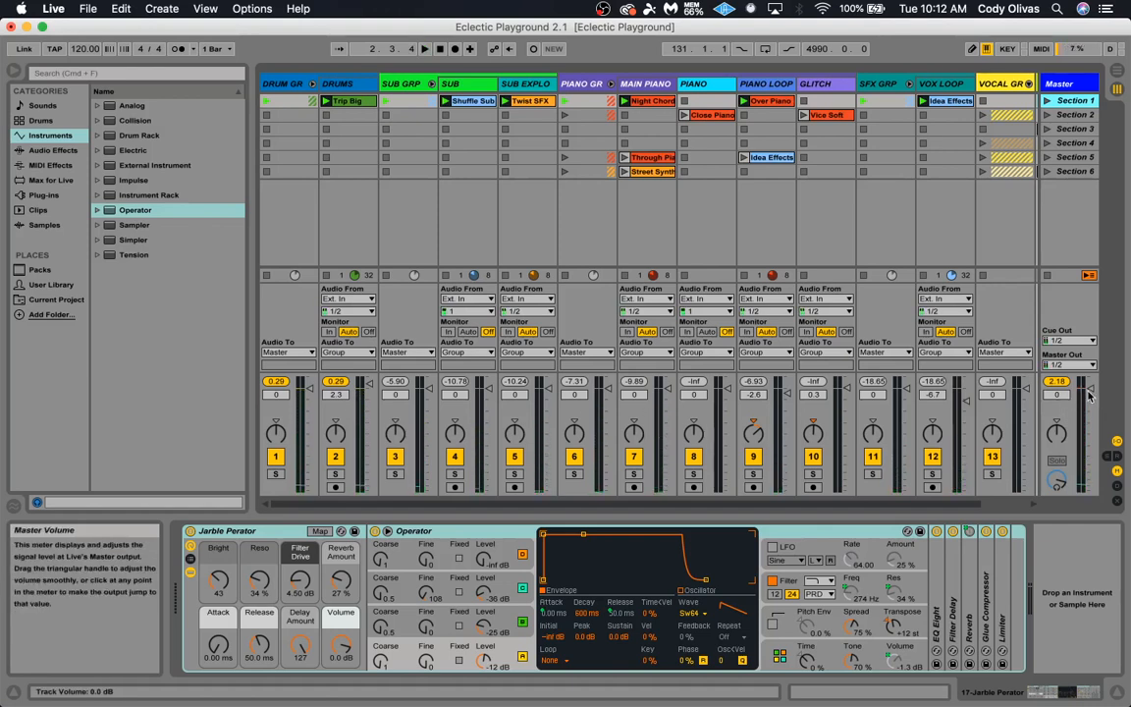